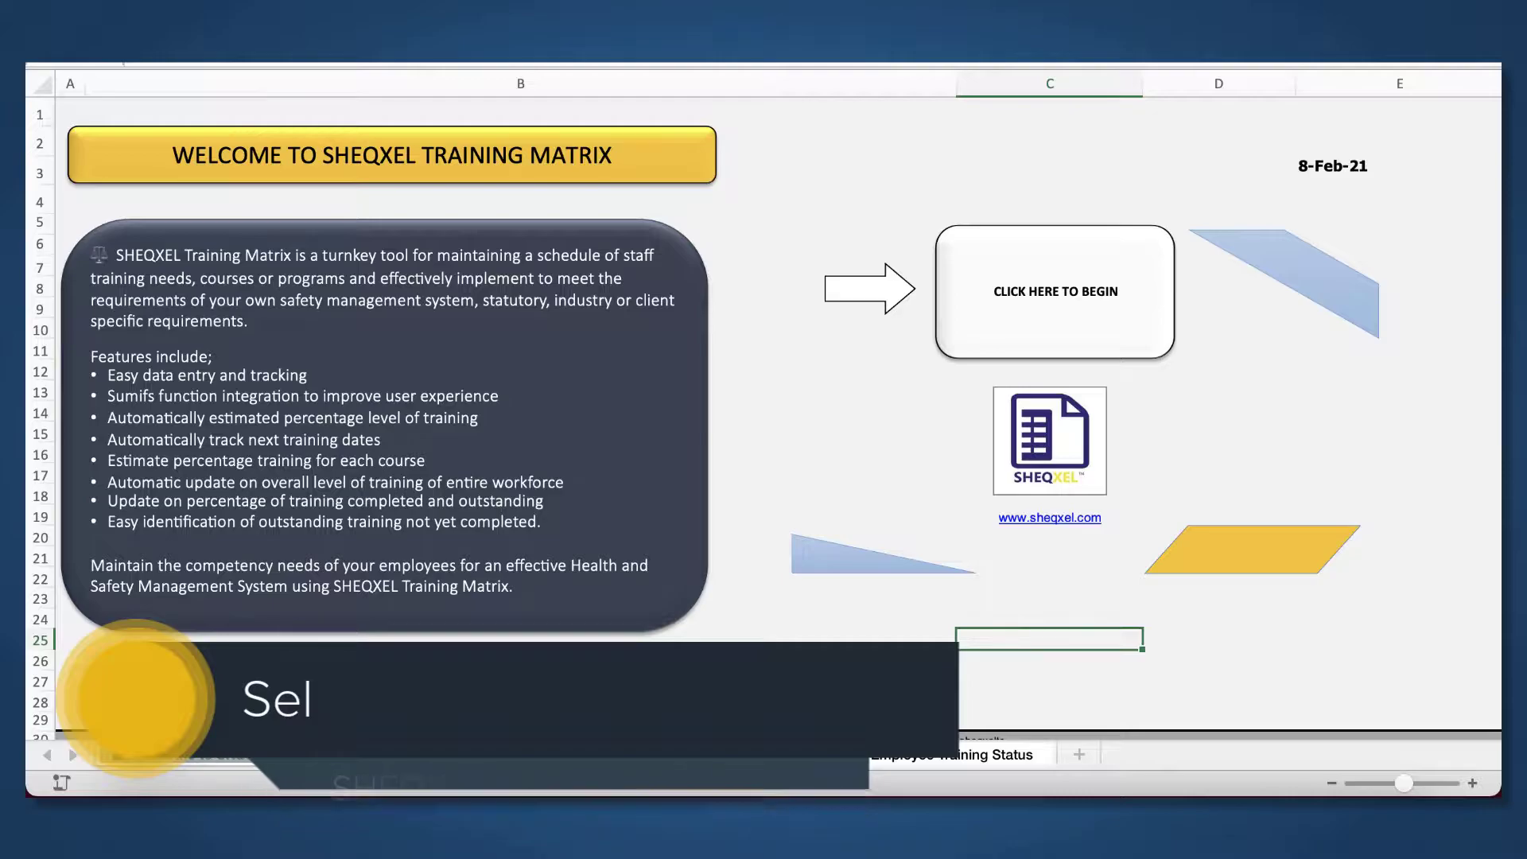
# - On the Matrix sheet, select the row-12 Defensive Driving trained flag and scan the course columns
pyautogui.click(487, 755)
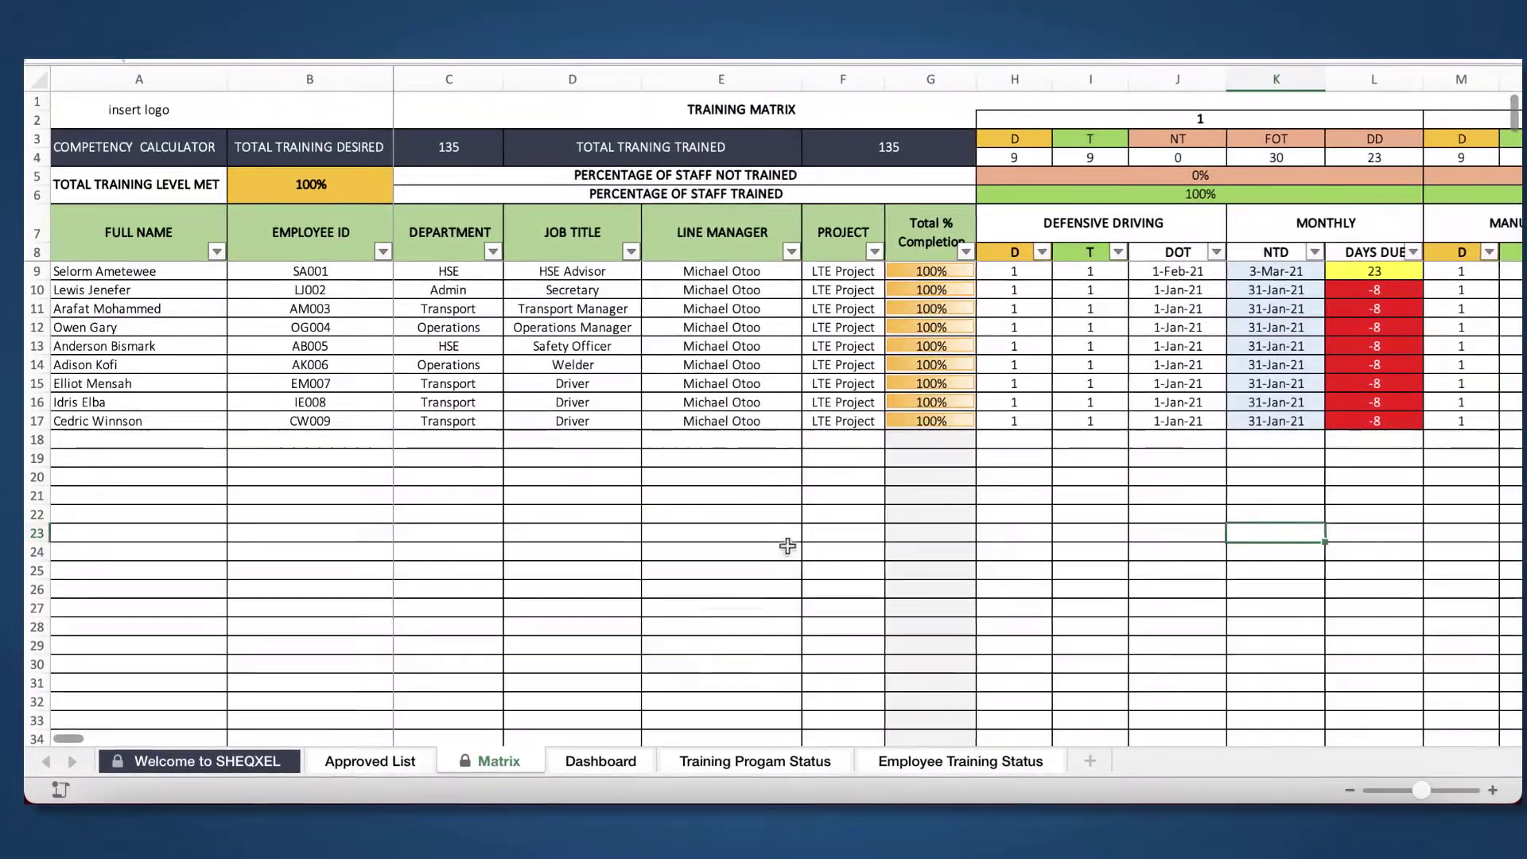
pyautogui.click(1090, 326)
pyautogui.hscroll(2, 1099, 327)
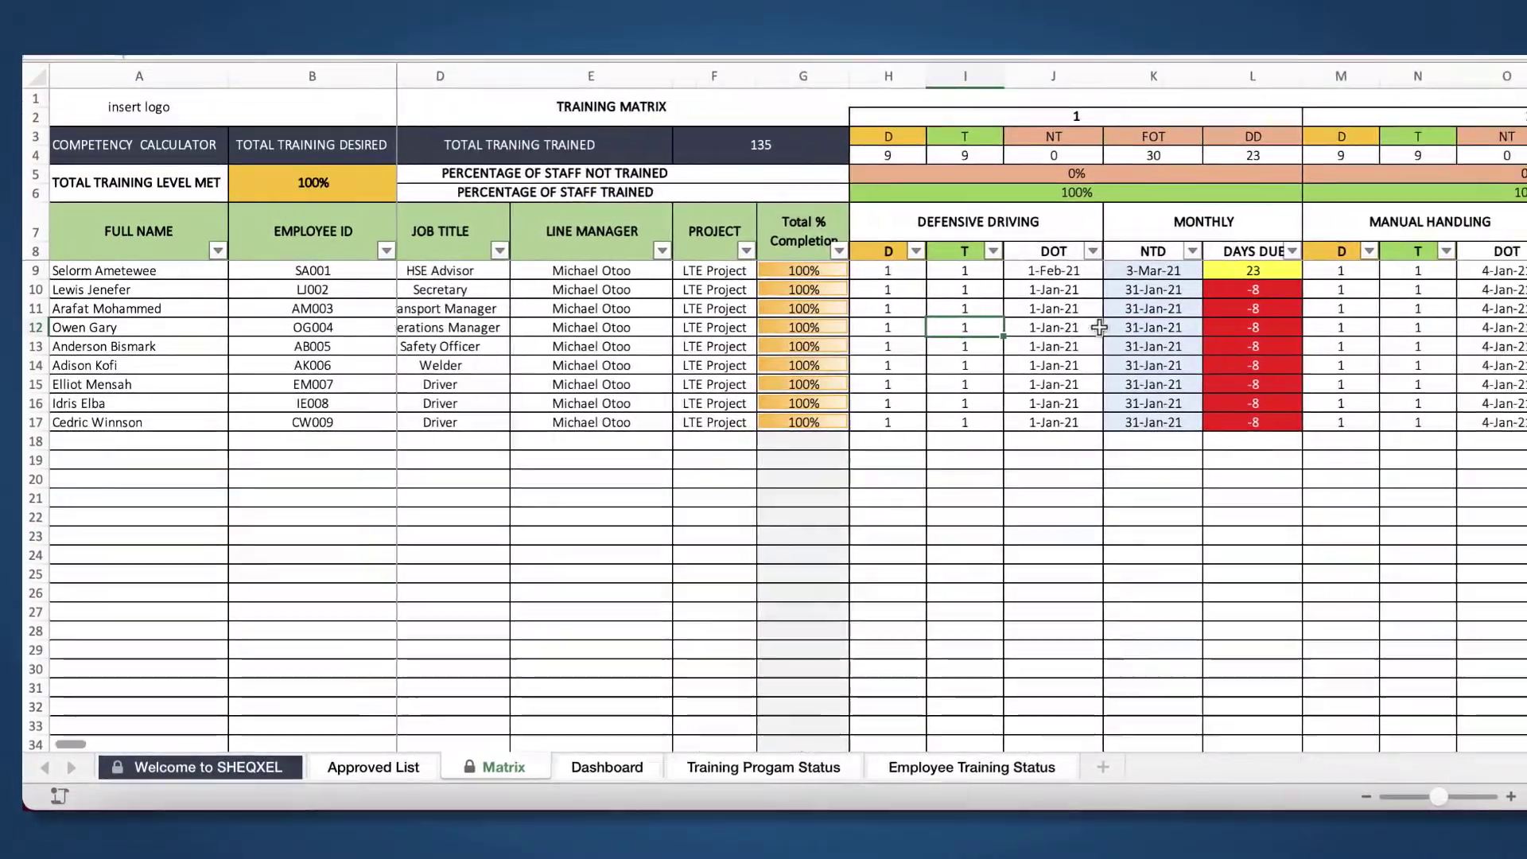
pyautogui.hscroll(10, 1099, 326)
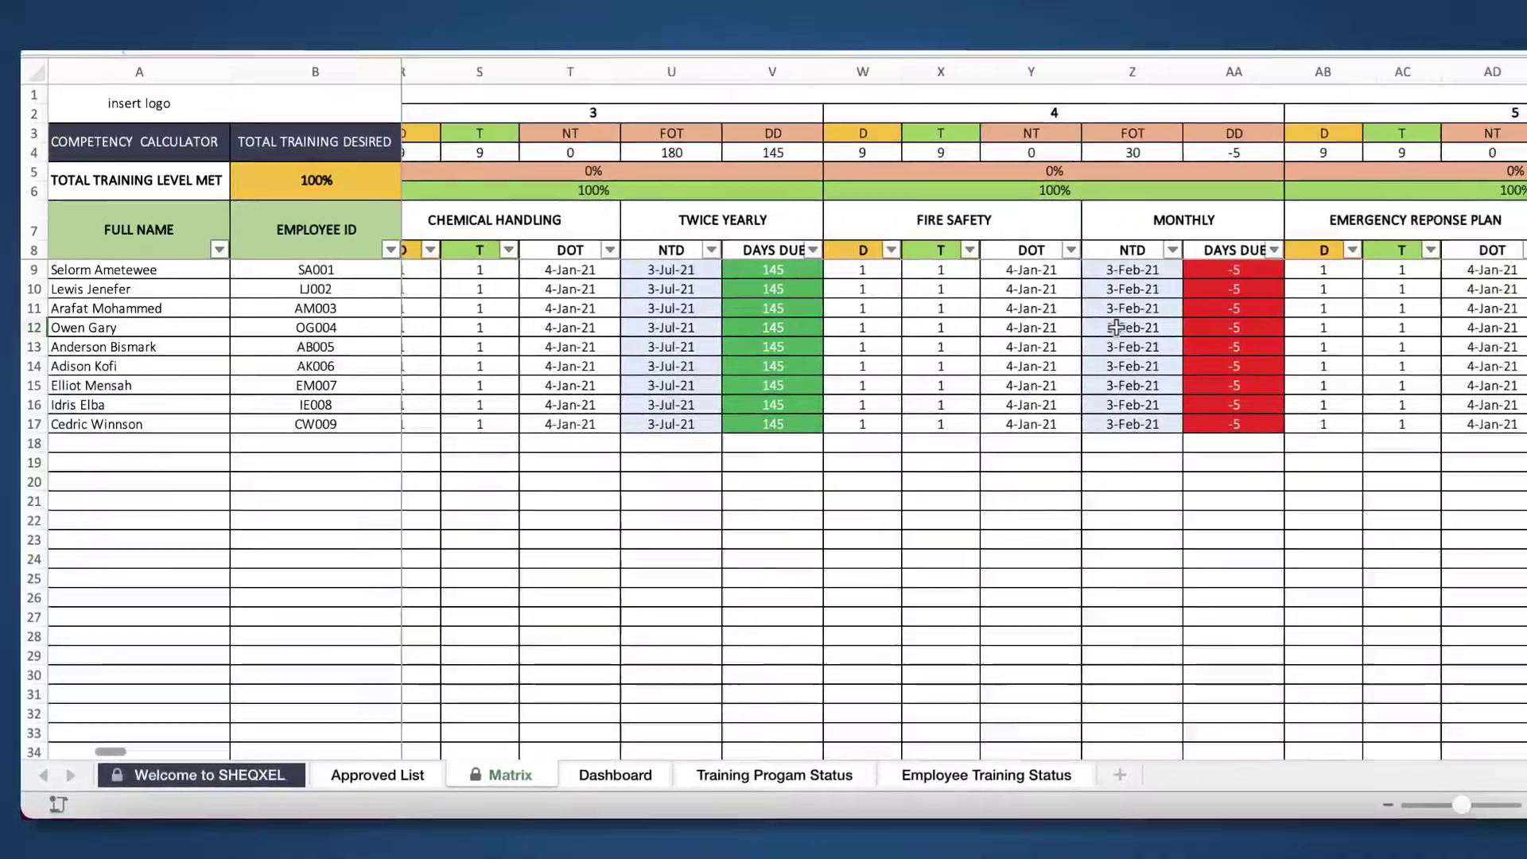
pyautogui.hscroll(12, 1117, 327)
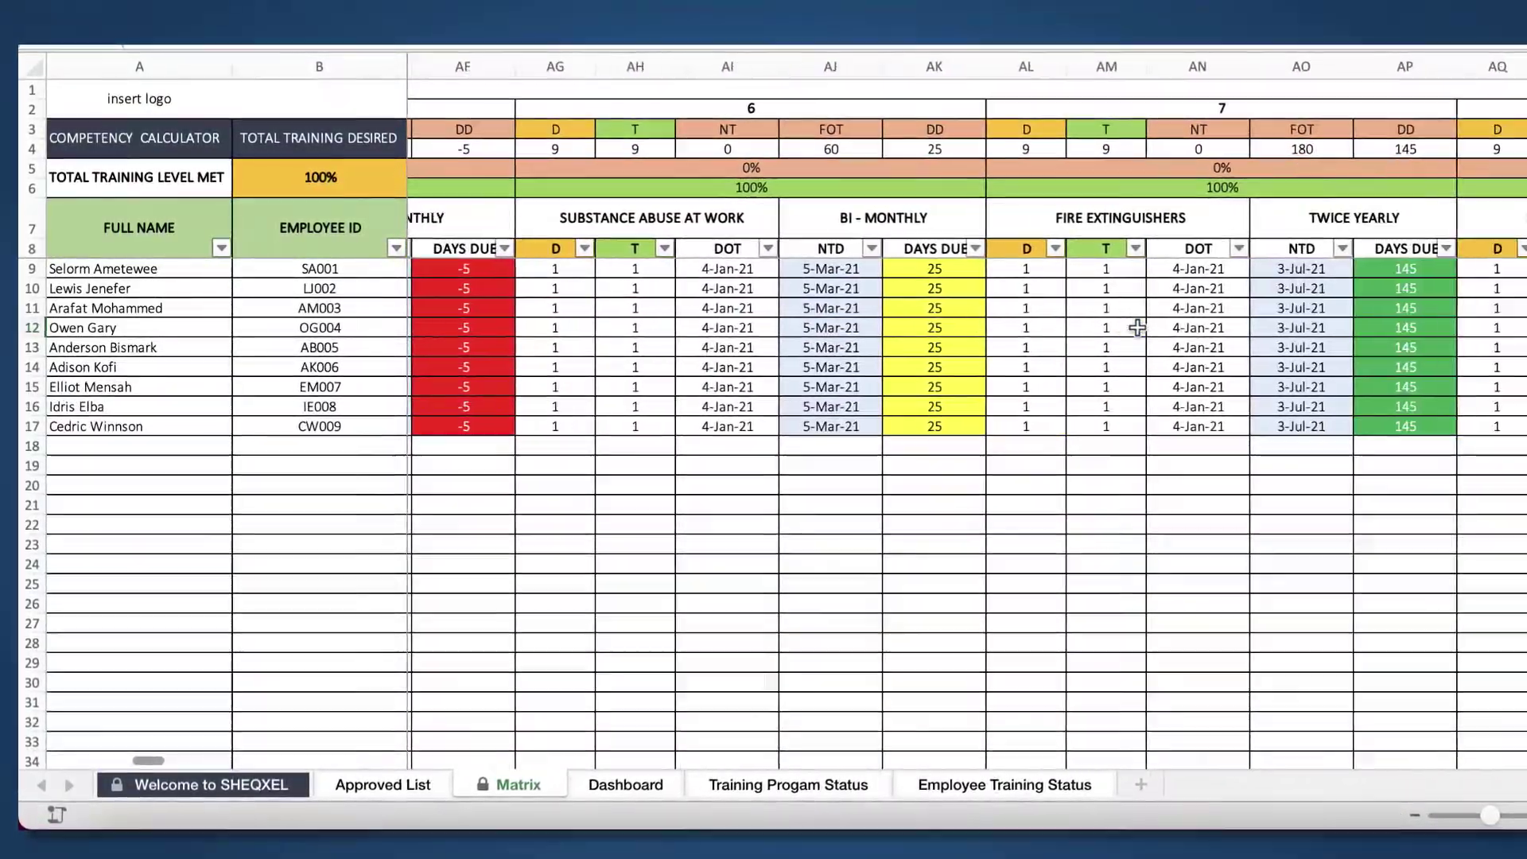
pyautogui.hscroll(12, 1138, 327)
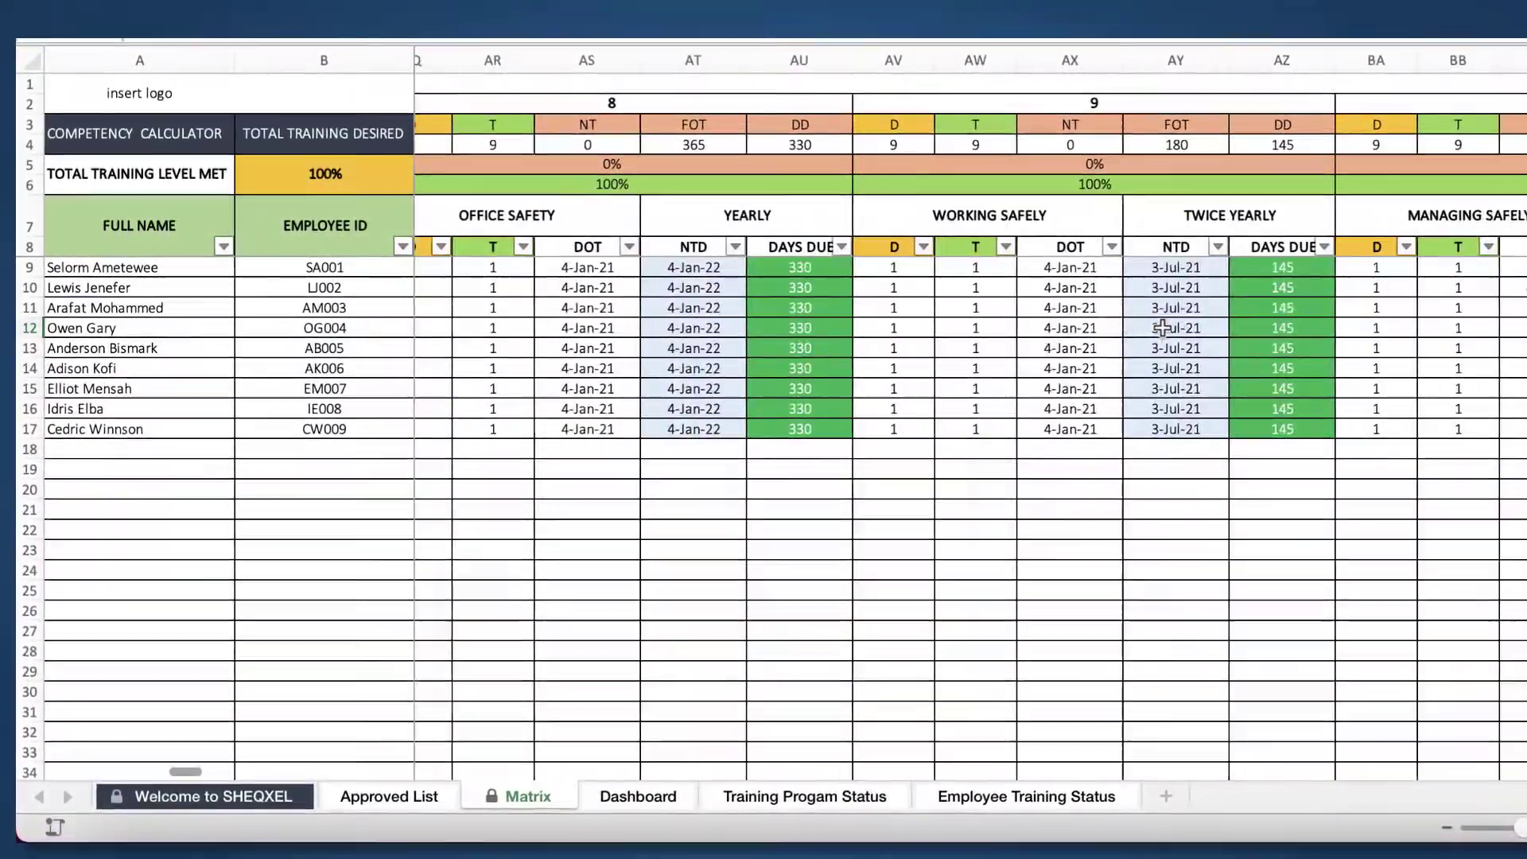
pyautogui.hscroll(11, 1162, 327)
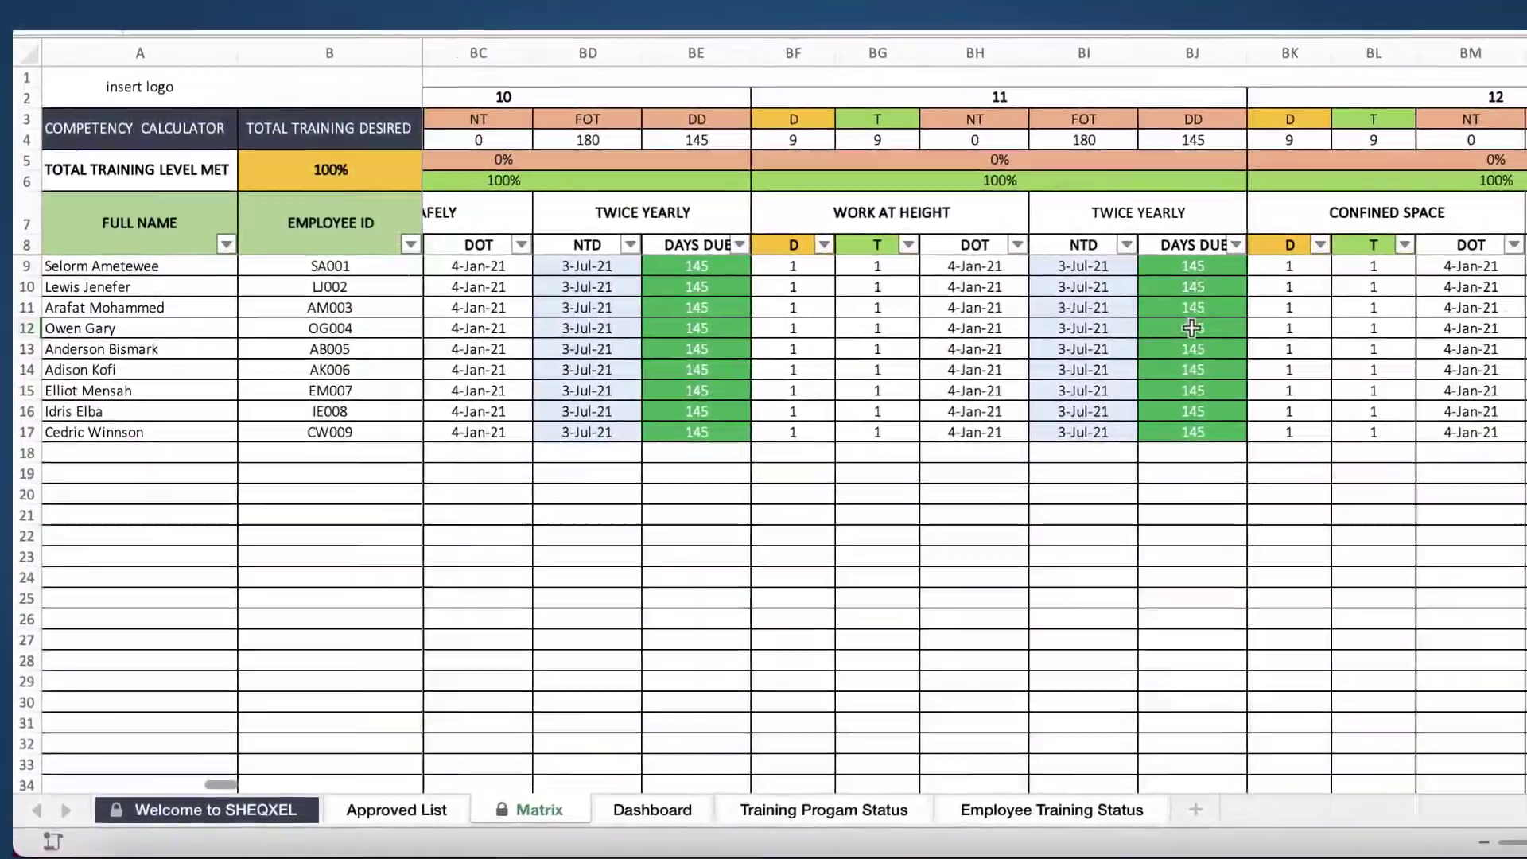
pyautogui.hscroll(9, 1191, 327)
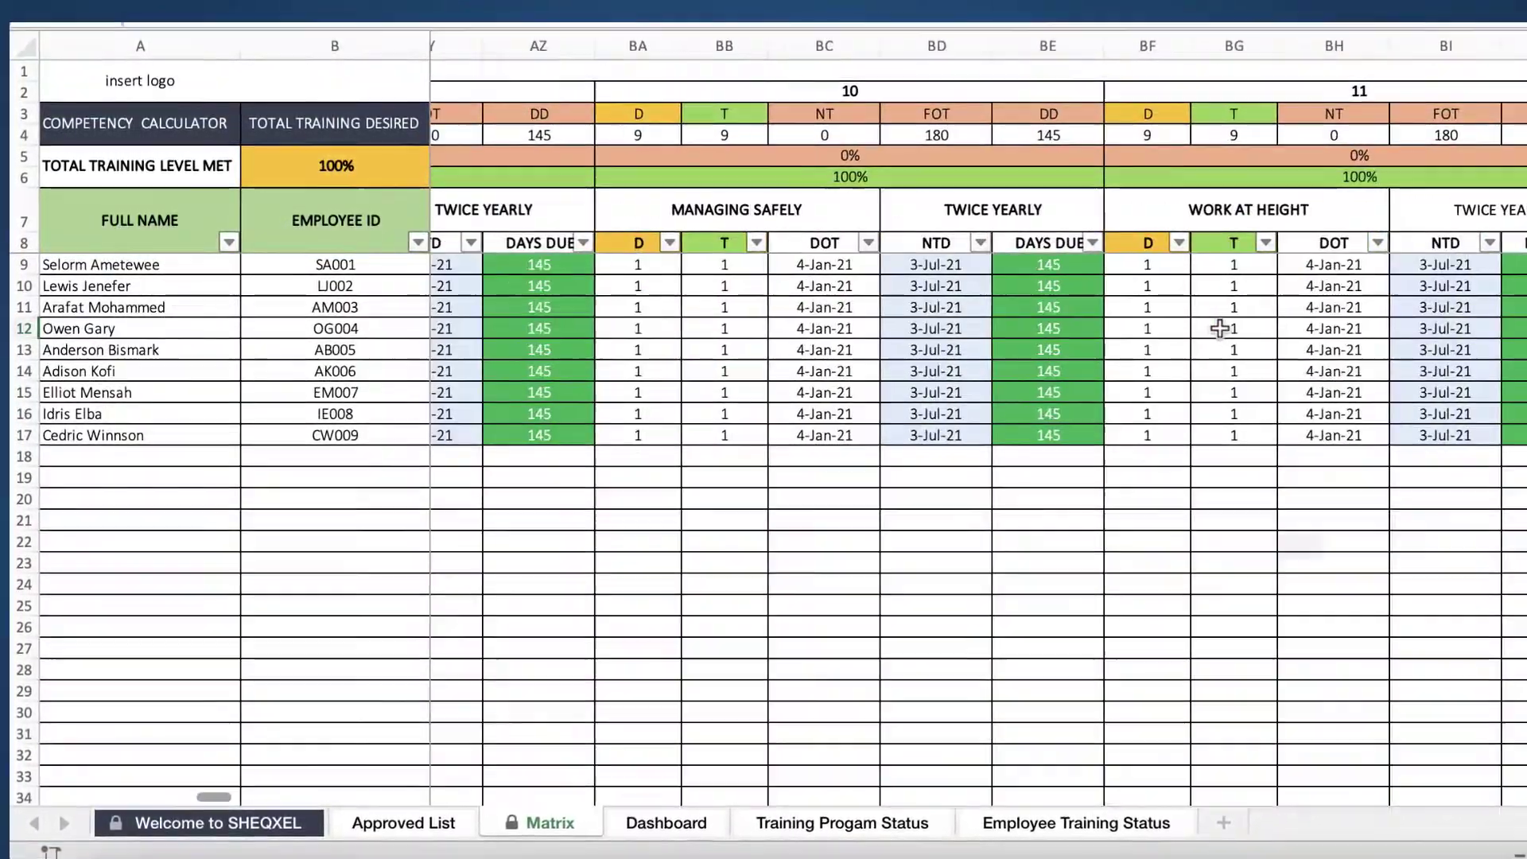
pyautogui.hscroll(-15, 1220, 328)
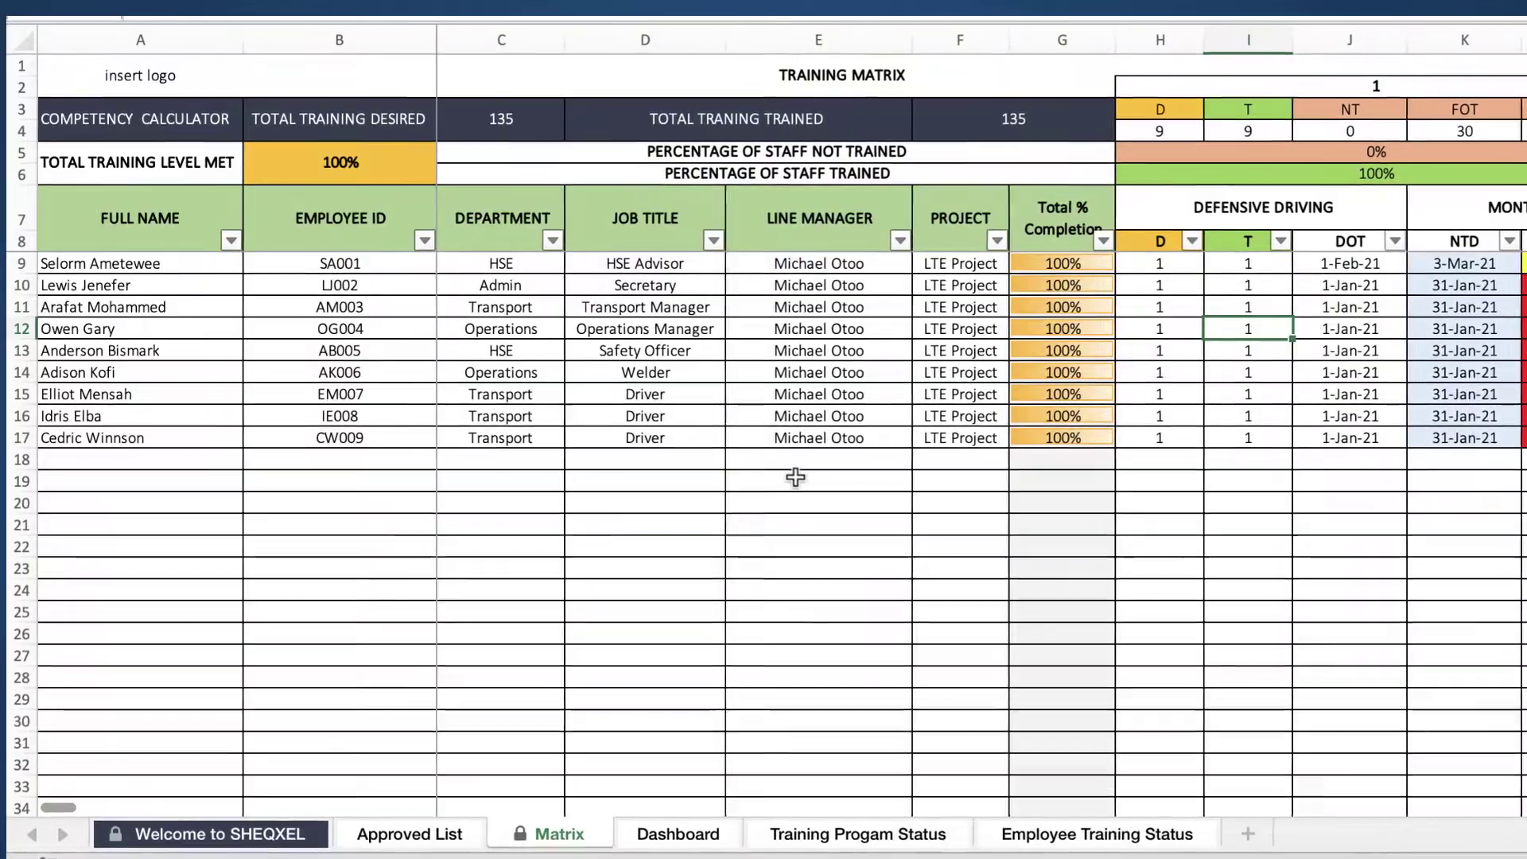
# - Inspect the desired flags in H12 and H14 and the trained flag in I11
pyautogui.click(795, 477)
pyautogui.scroll(-3, 798, 477)
pyautogui.scroll(3, 799, 477)
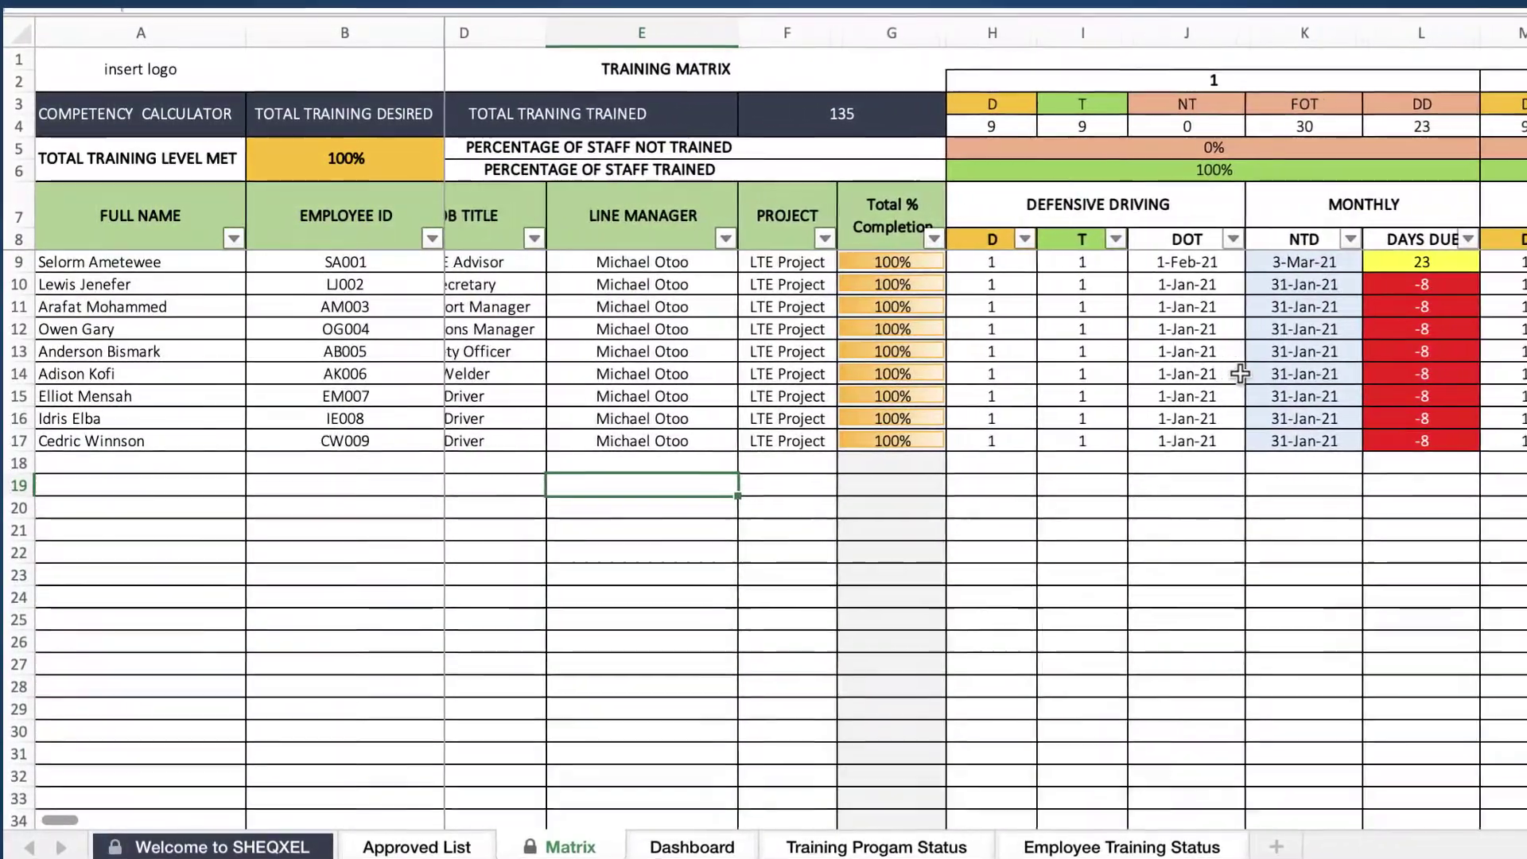
pyautogui.click(994, 328)
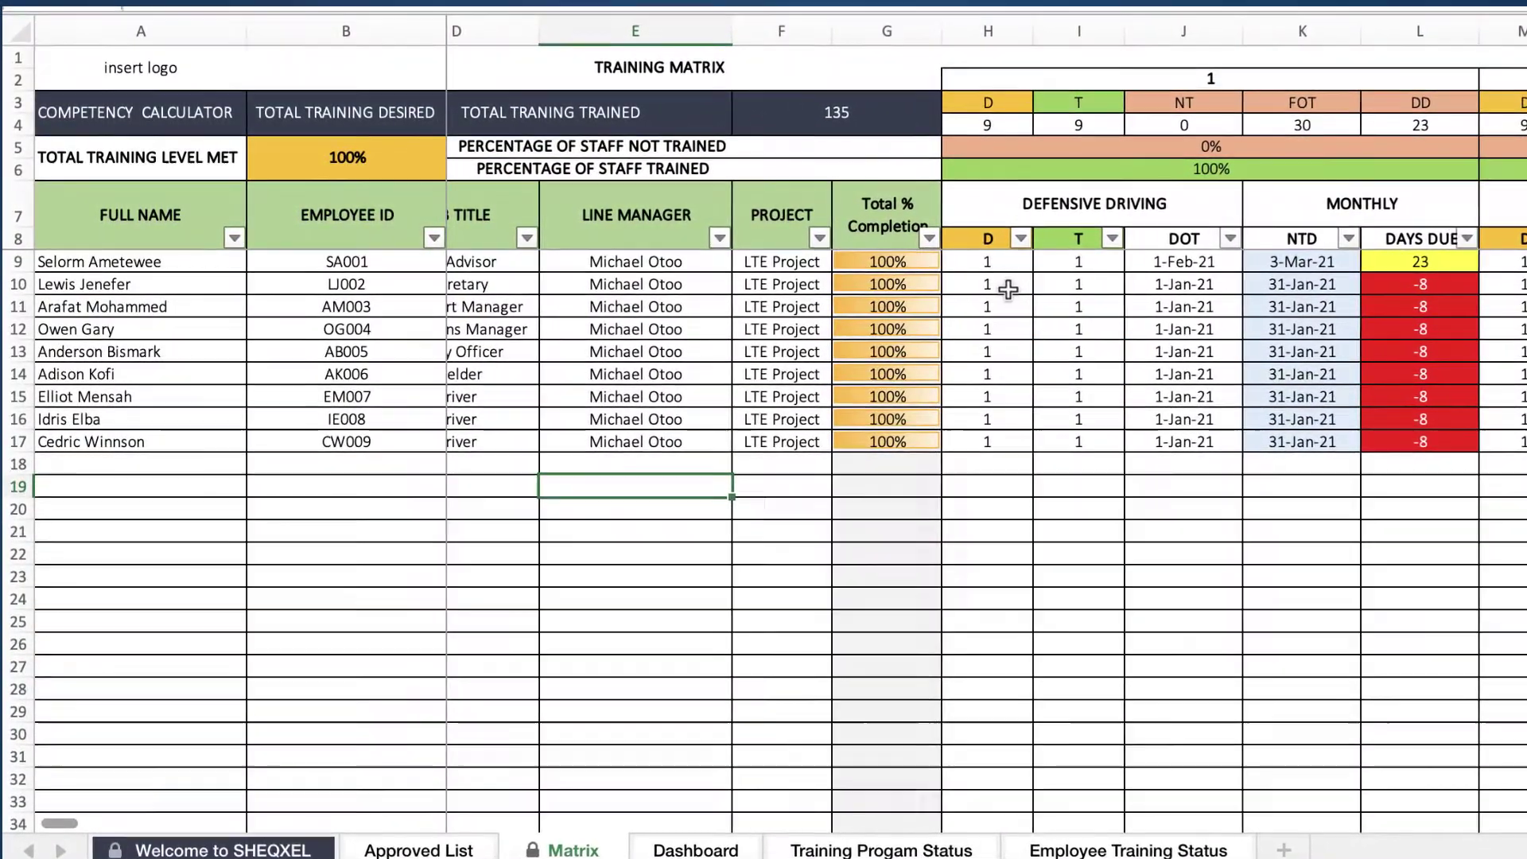
pyautogui.click(1004, 381)
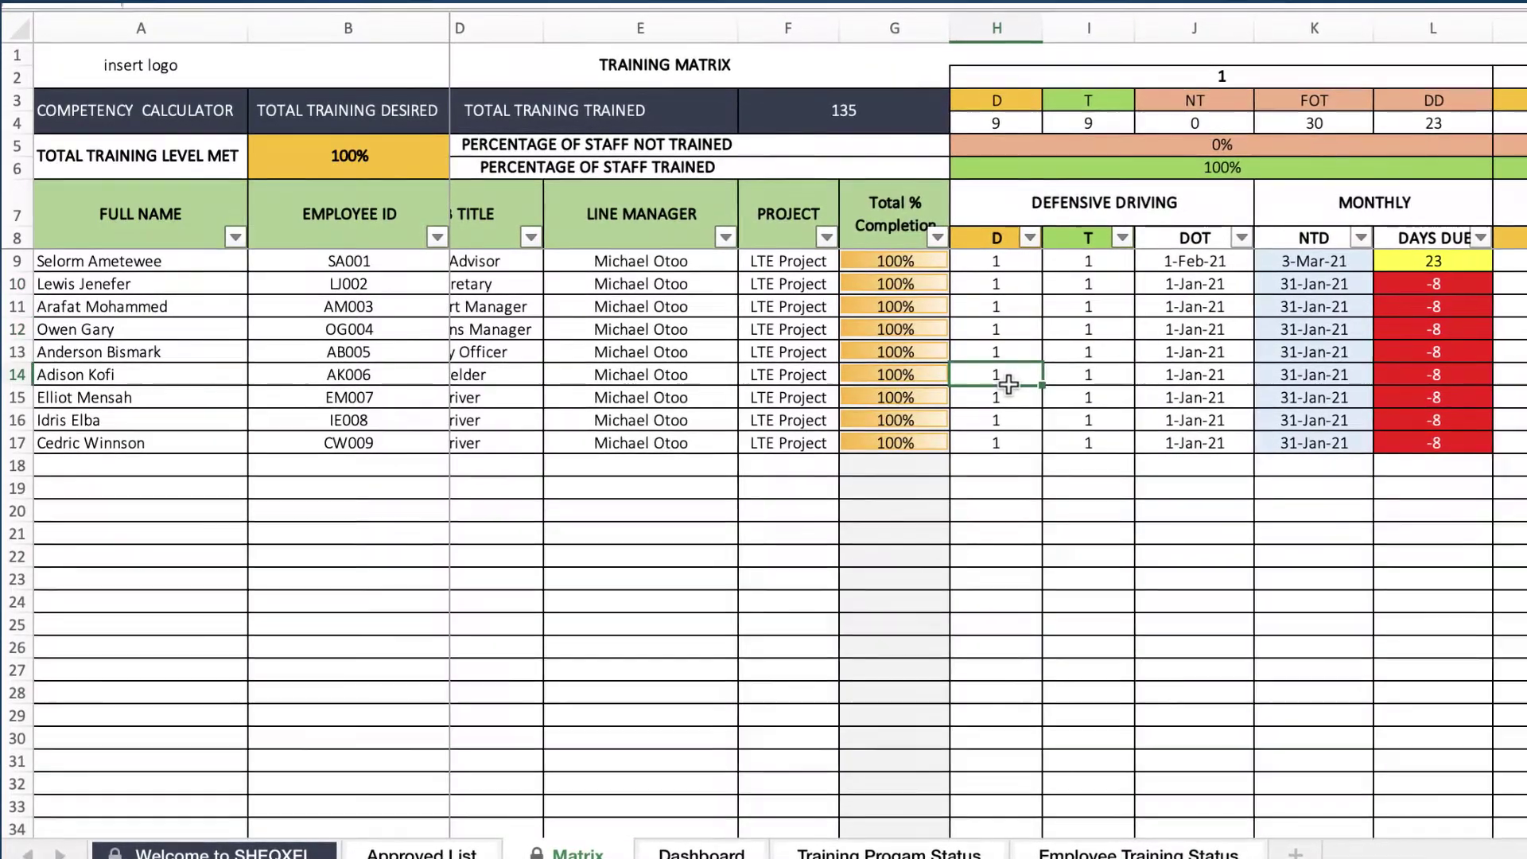
pyautogui.press('Right')
pyautogui.press('Up')
pyautogui.press('Up')
pyautogui.press('Up')
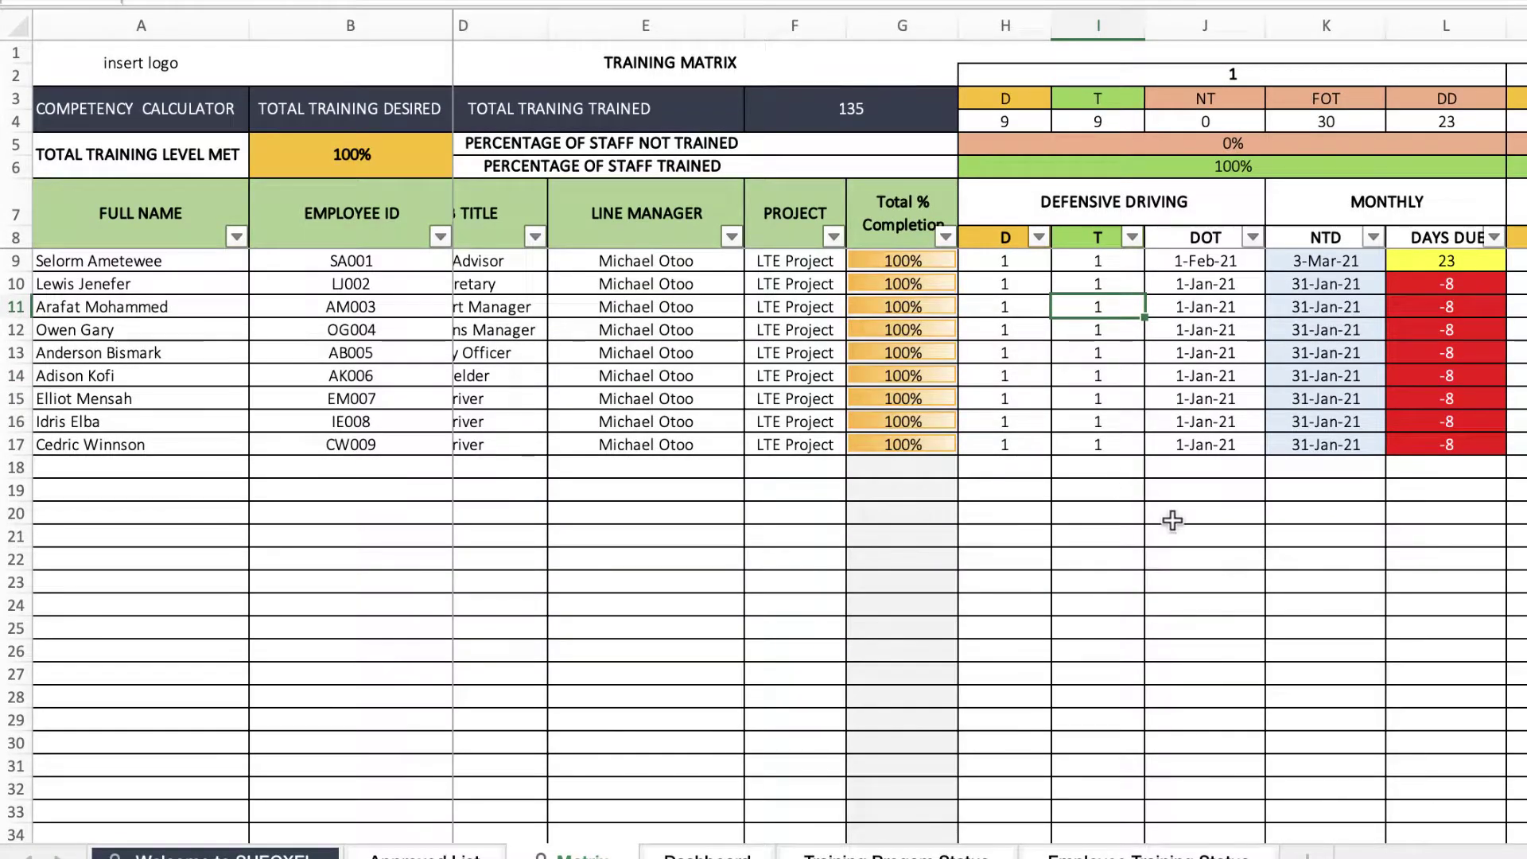
pyautogui.hscroll(-4, 1172, 520)
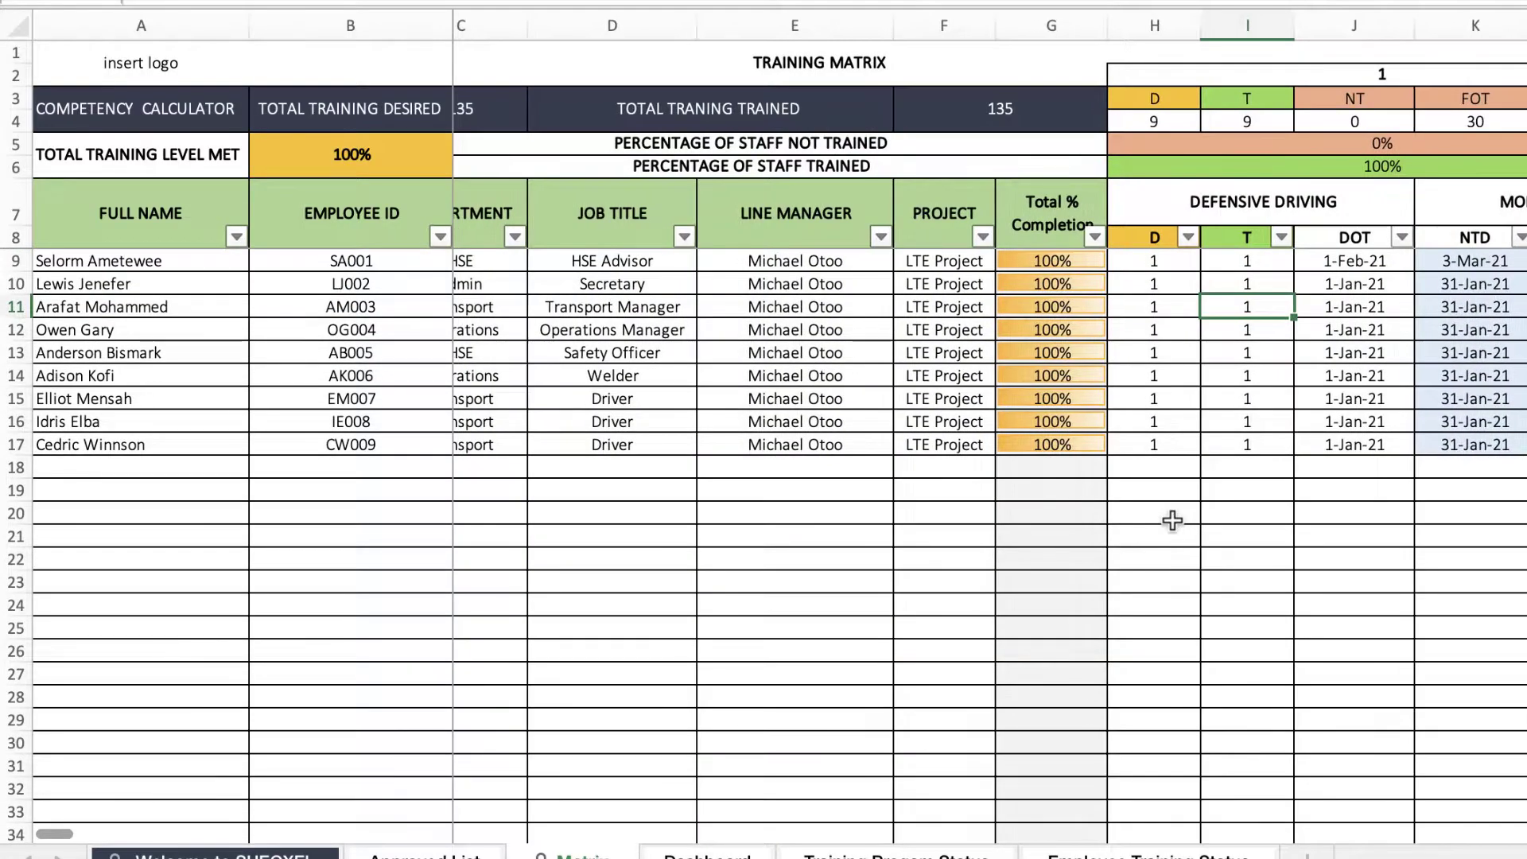
# - Check the 100% Total % Completion values in G9–G15 and Defensive Driving's percentage trained
pyautogui.click(1072, 257)
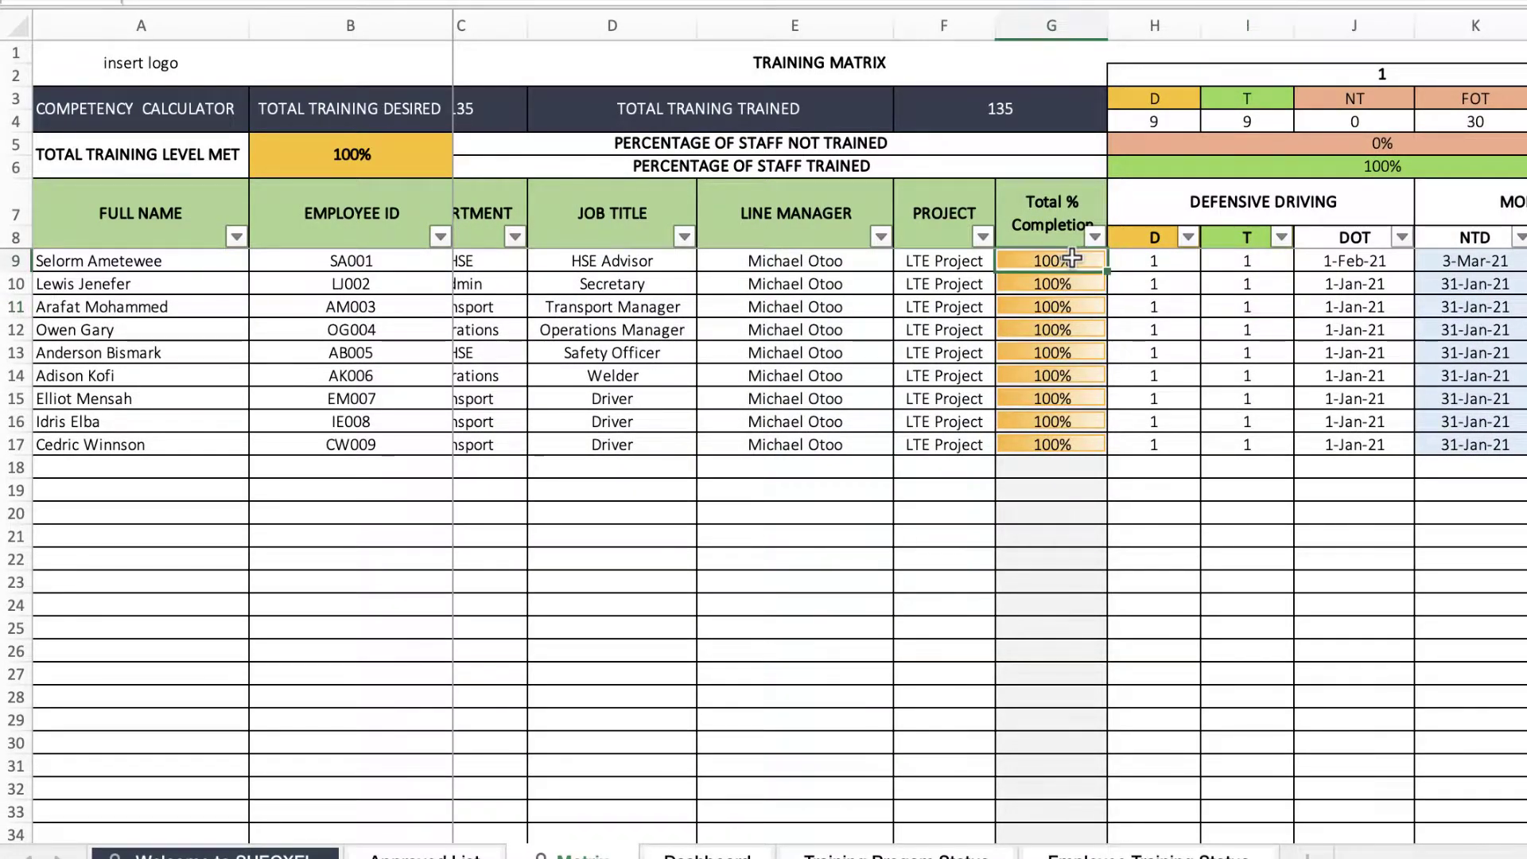
pyautogui.press('Down')
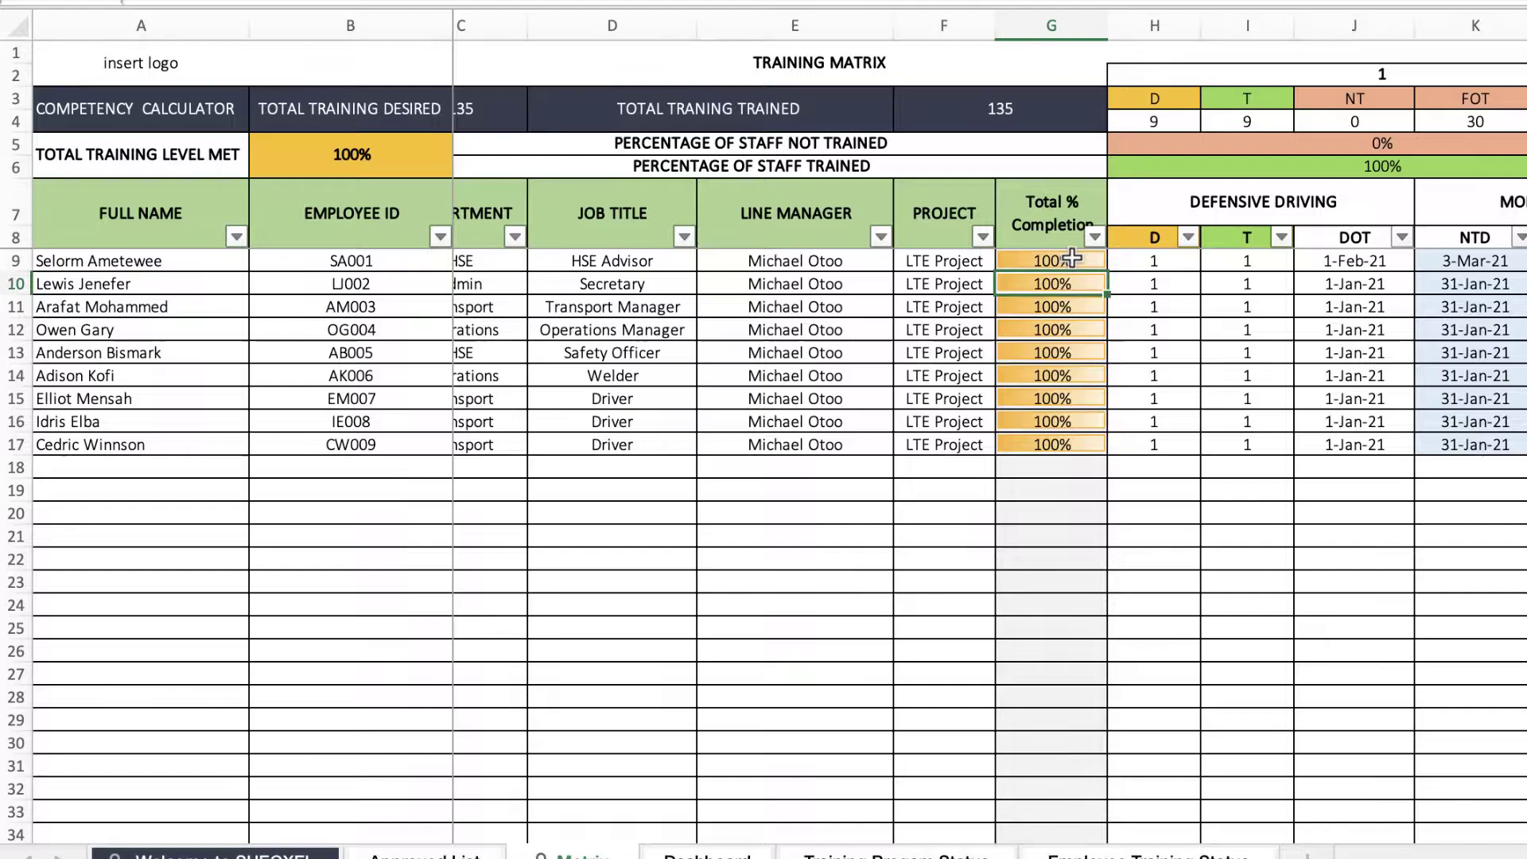
pyautogui.press('Down')
pyautogui.press('Down')
pyautogui.press('Down')
pyautogui.press('Down')
pyautogui.press('Down')
pyautogui.hscroll(6, 1330, 468)
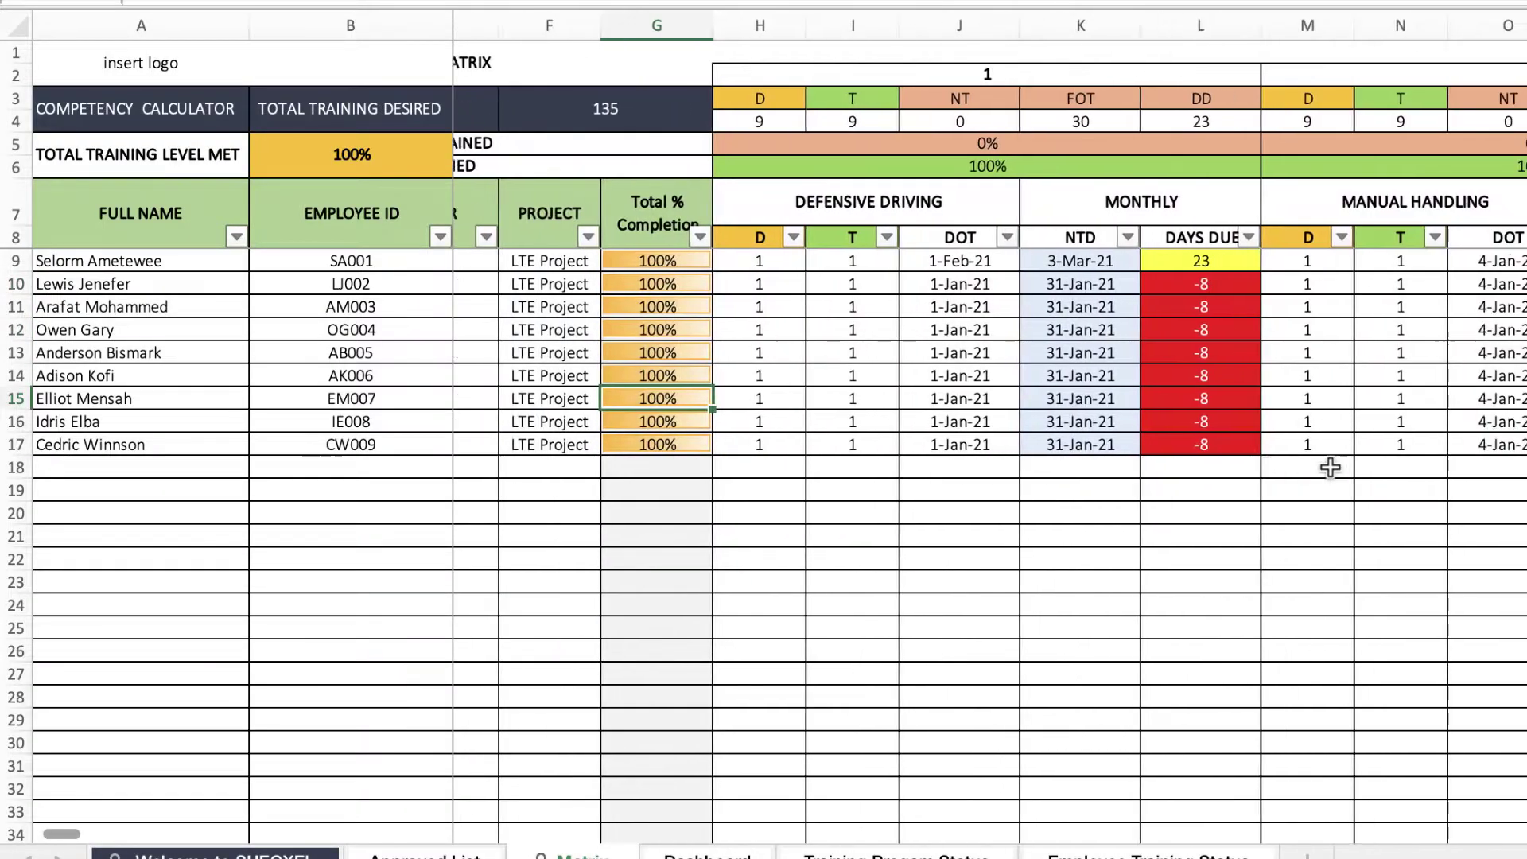
pyautogui.click(991, 168)
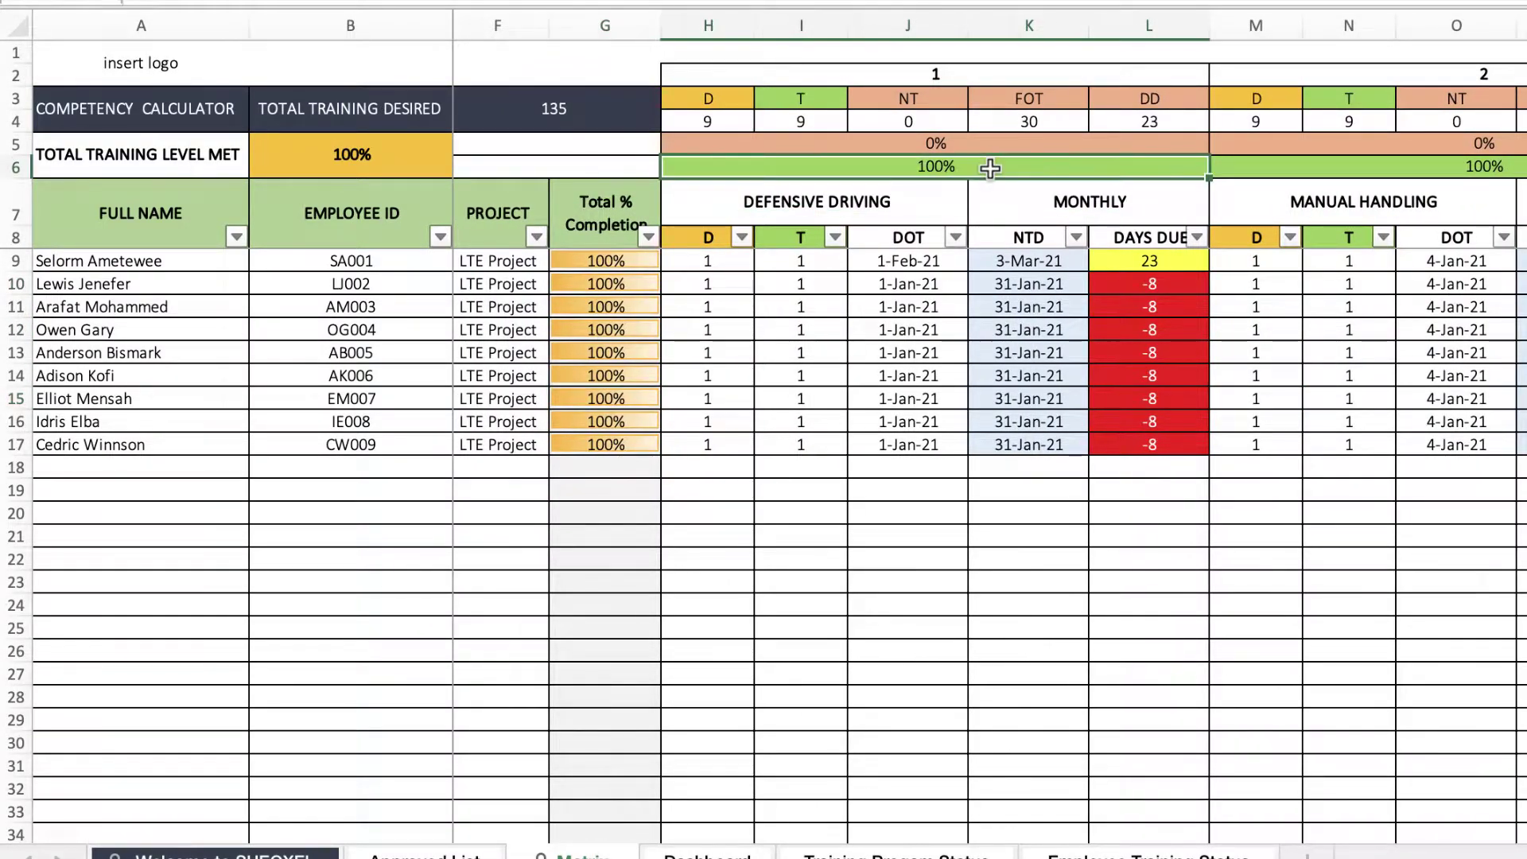
pyautogui.hscroll(3, 1145, 298)
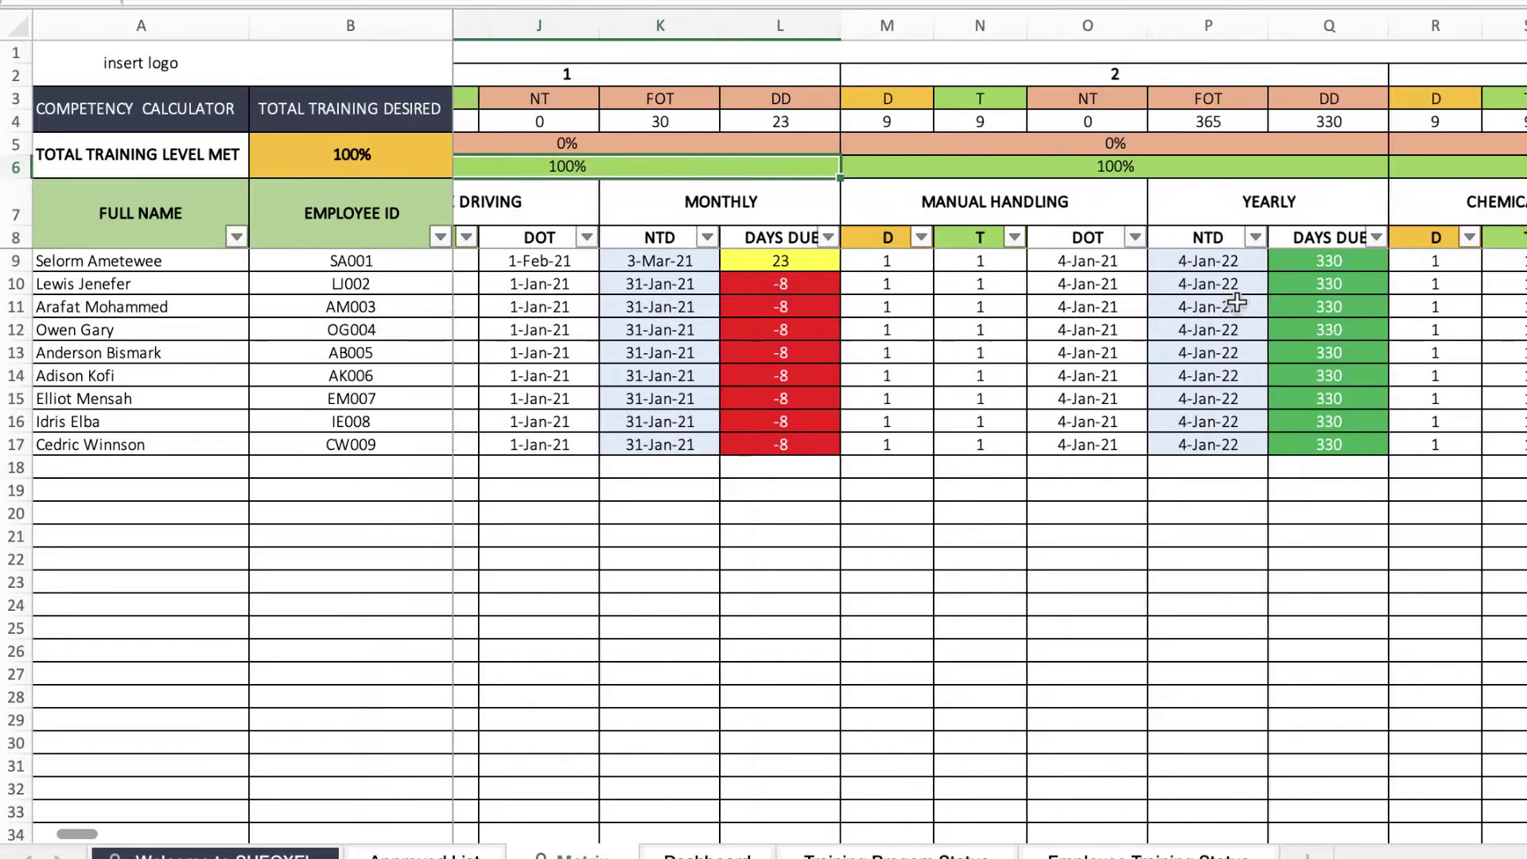
pyautogui.hscroll(-8, 1153, 294)
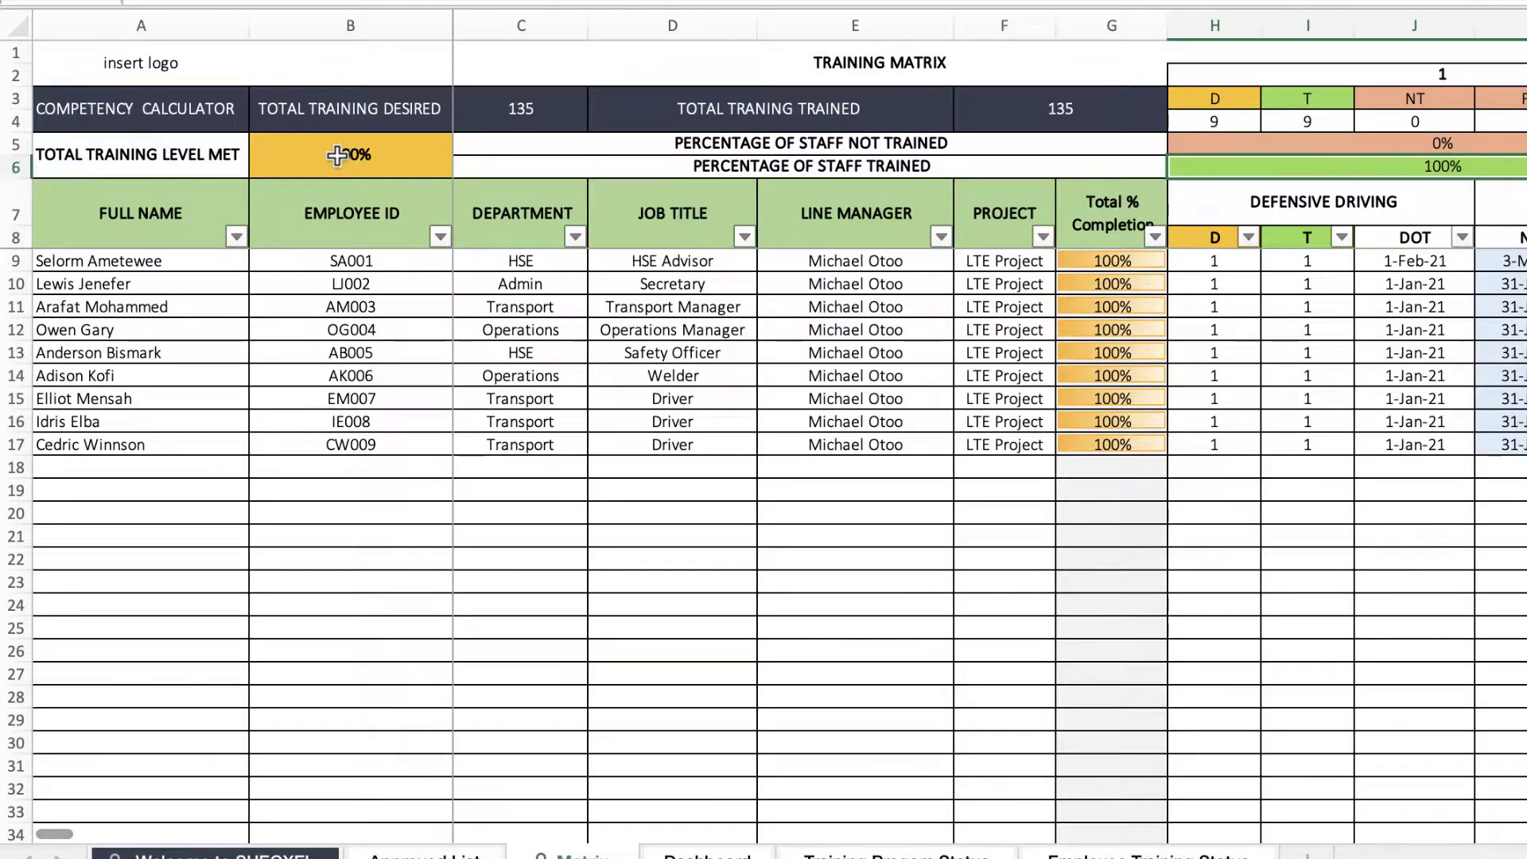
pyautogui.click(338, 155)
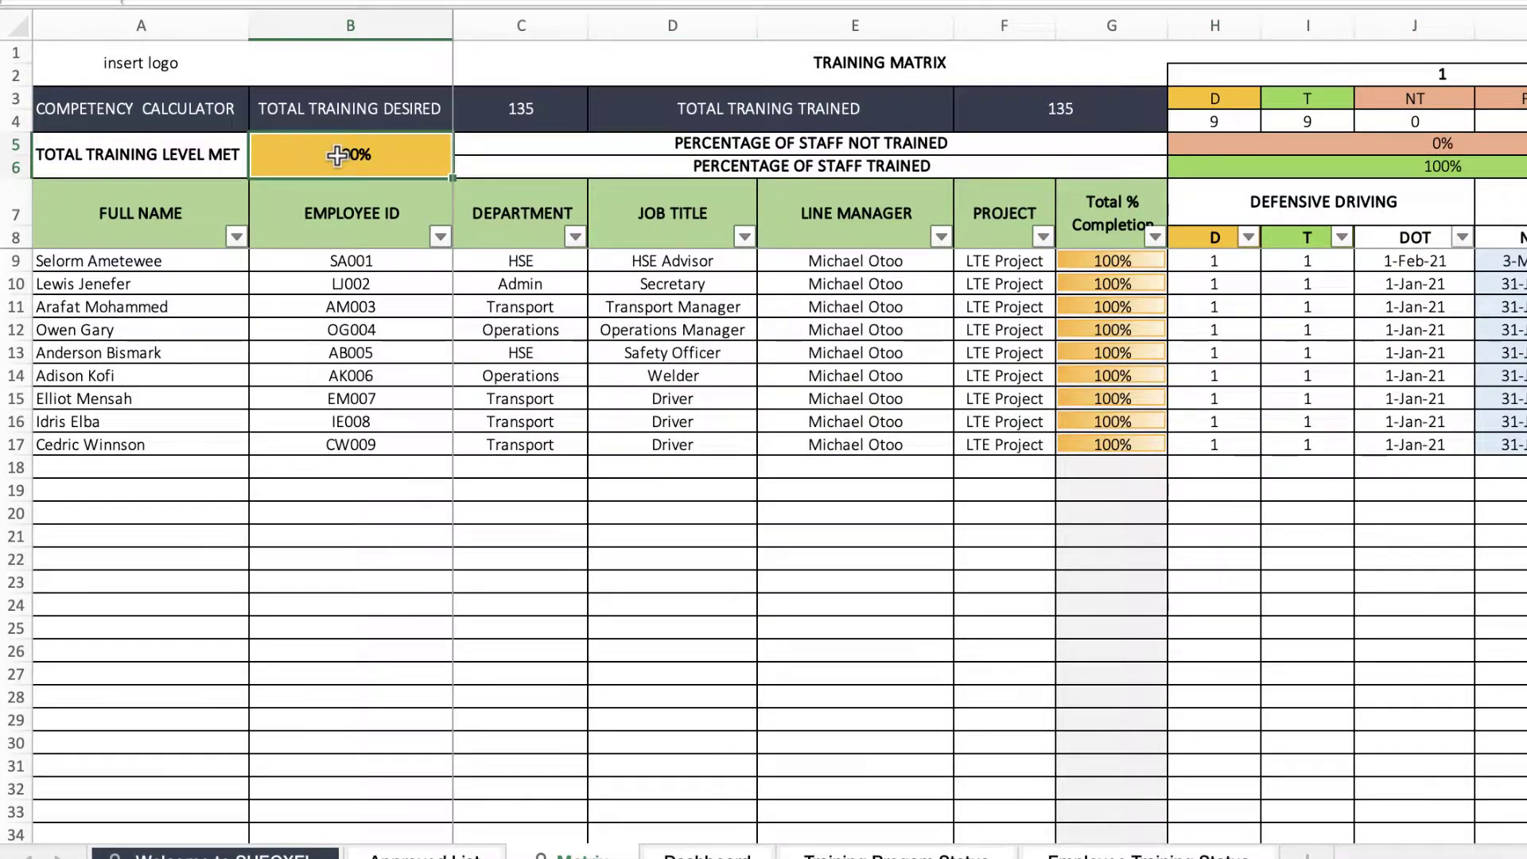
pyautogui.click(1069, 470)
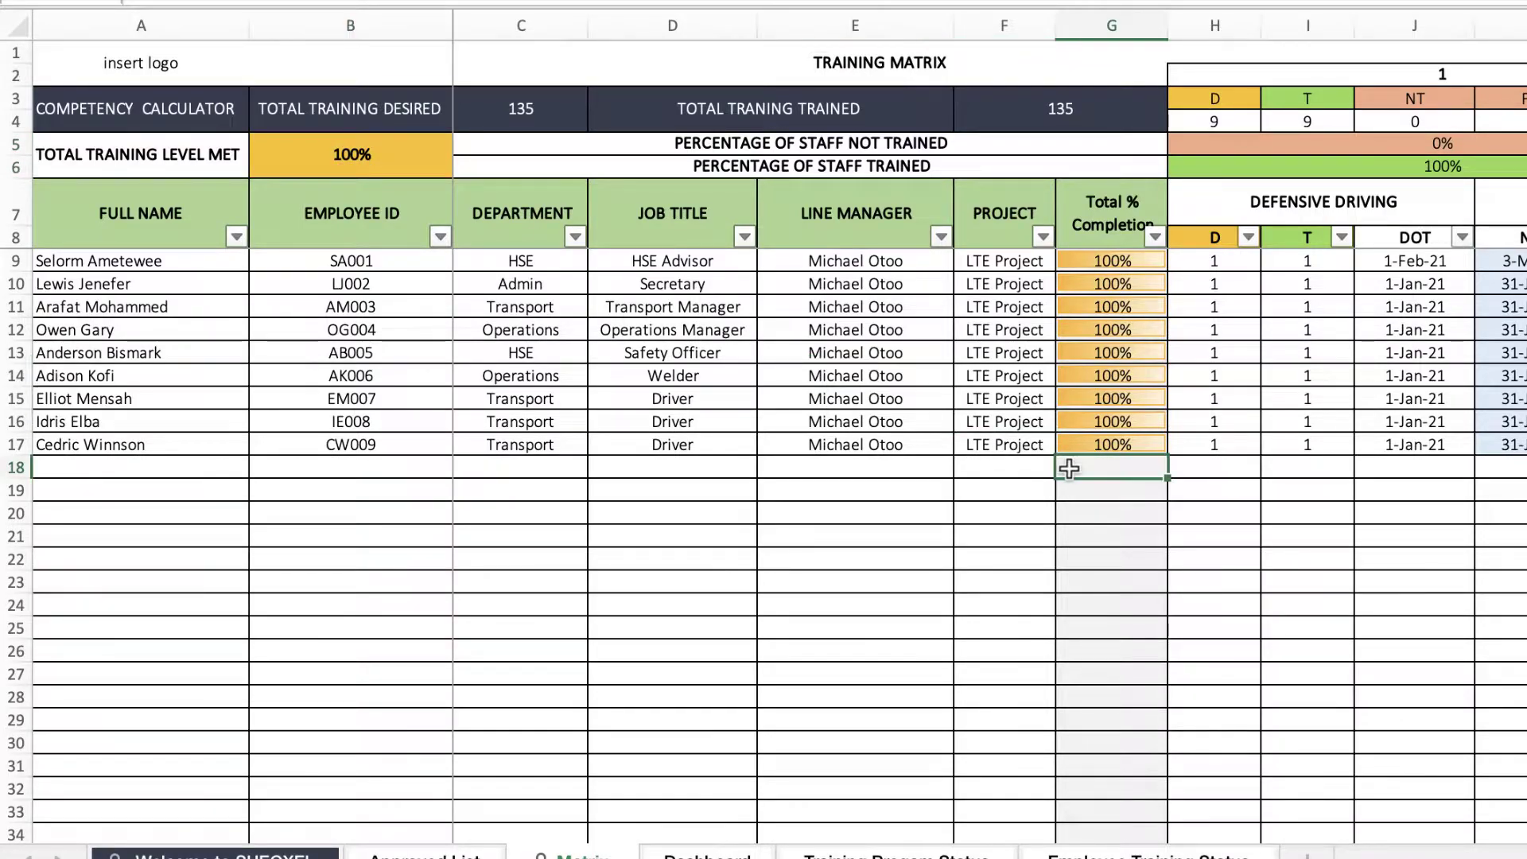
pyautogui.hscroll(6, 1069, 469)
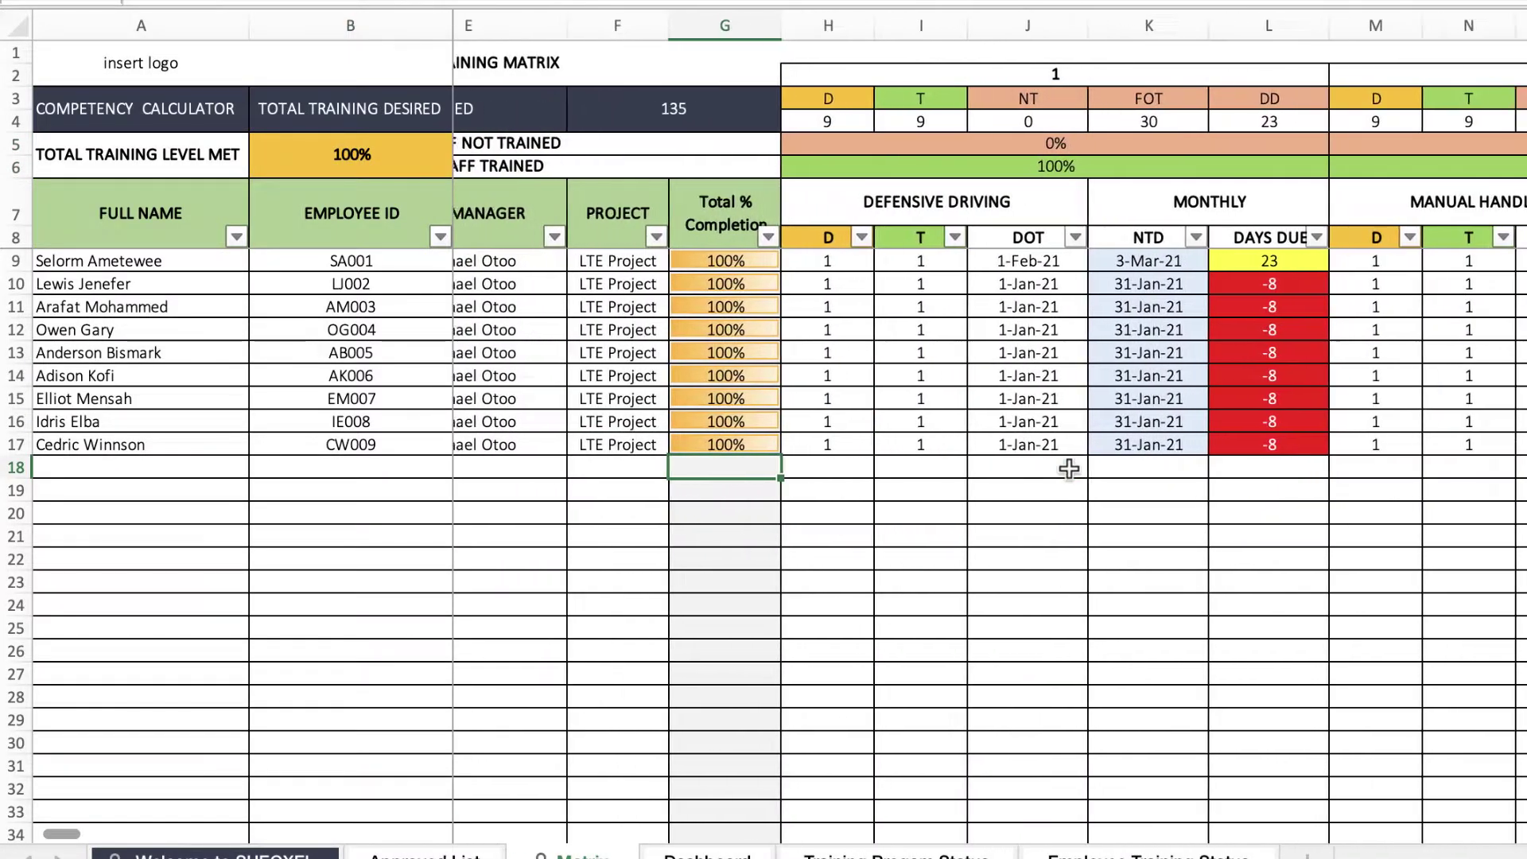
pyautogui.click(1108, 203)
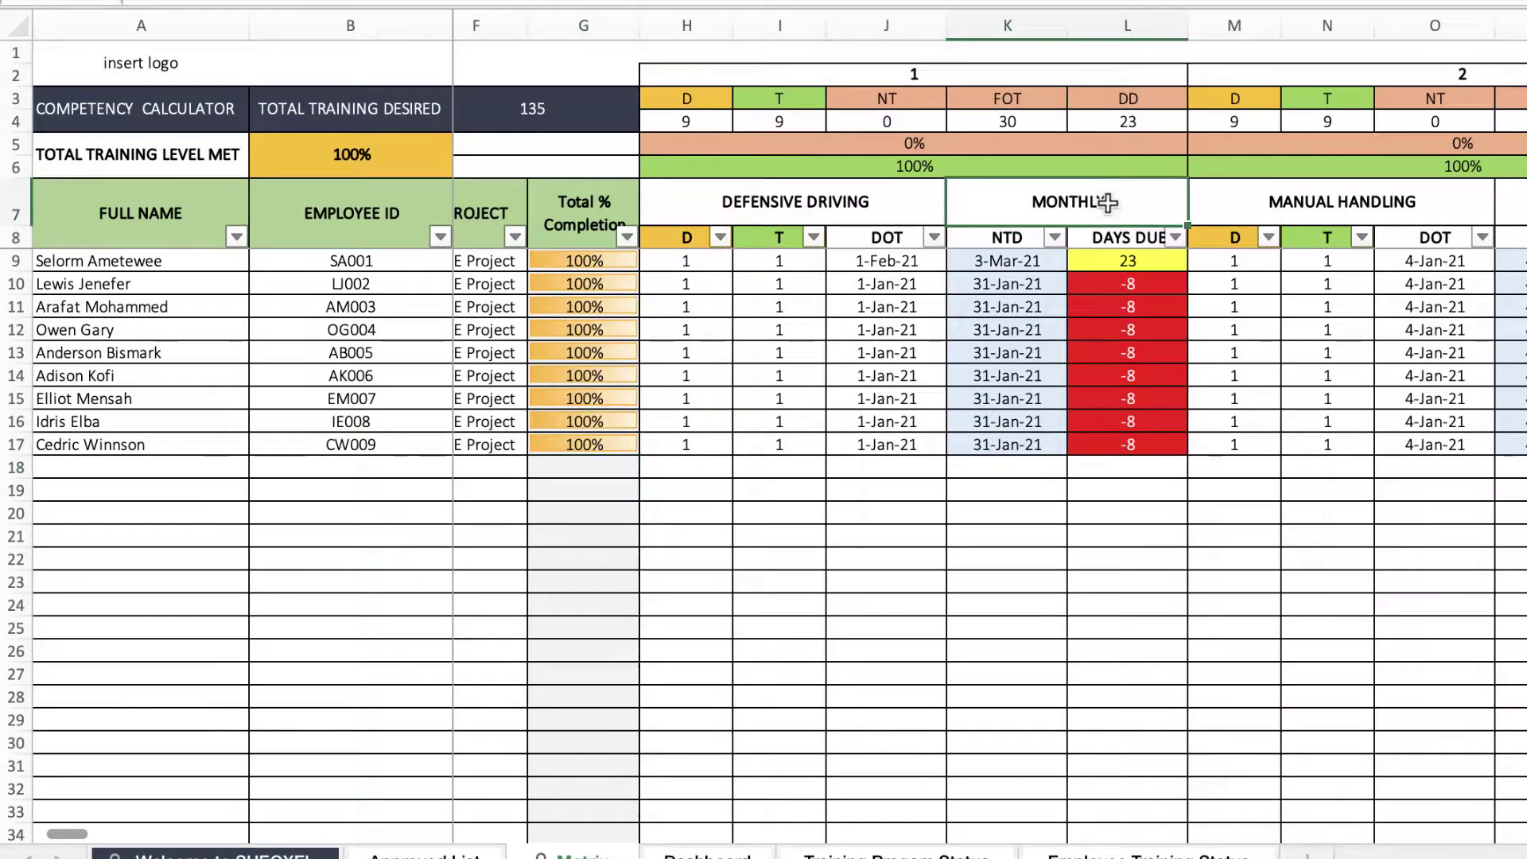
pyautogui.click(900, 213)
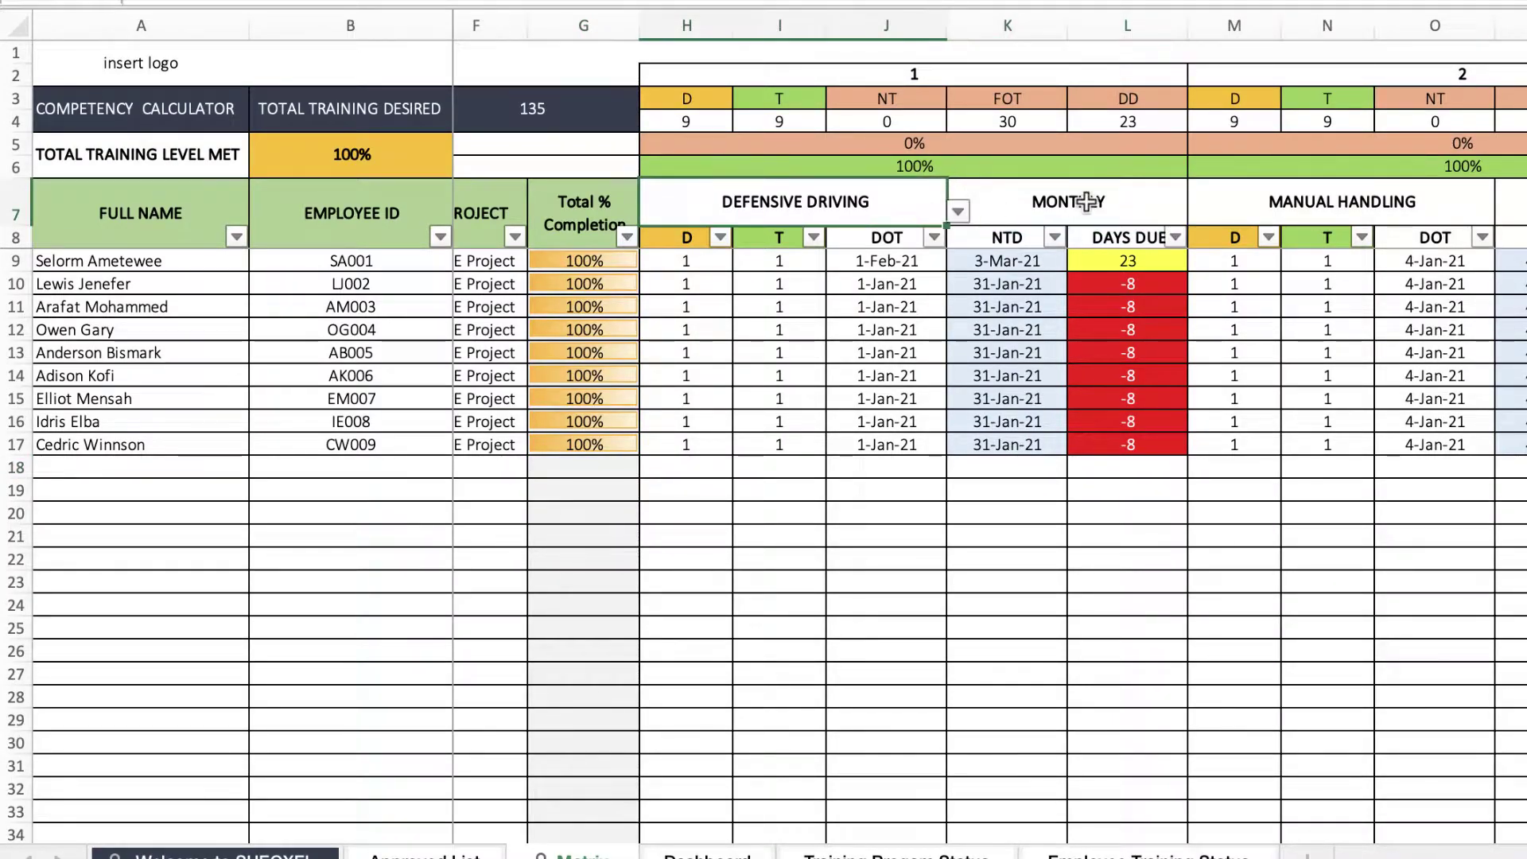
pyautogui.click(1087, 202)
pyautogui.press('Down')
pyautogui.press('Down')
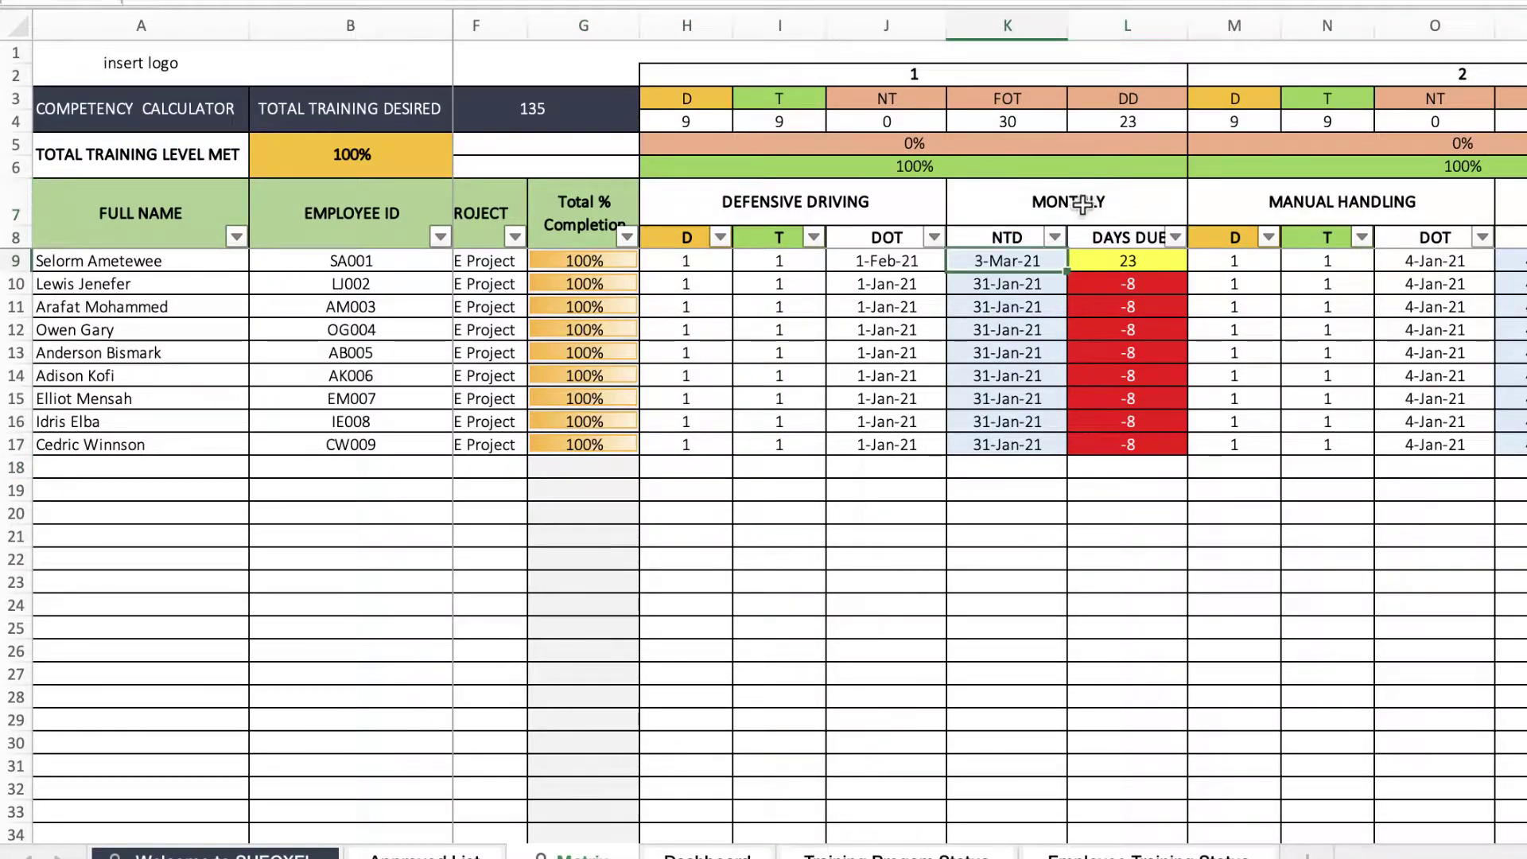
pyautogui.moveTo(1021, 260); pyautogui.dragTo(1029, 439)
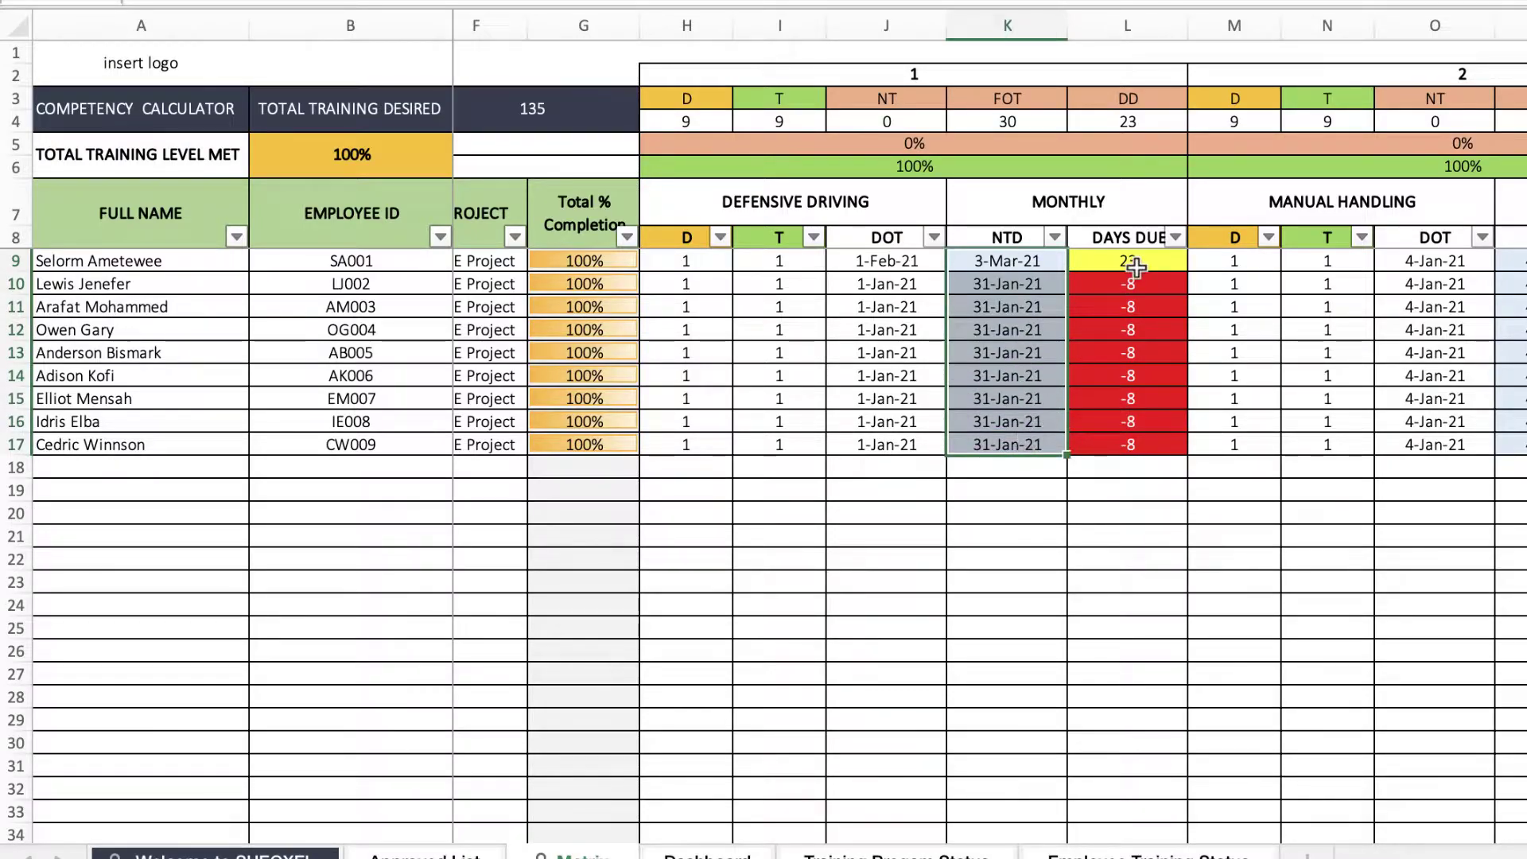
pyautogui.moveTo(1139, 260); pyautogui.dragTo(1161, 437)
pyautogui.click(1207, 611)
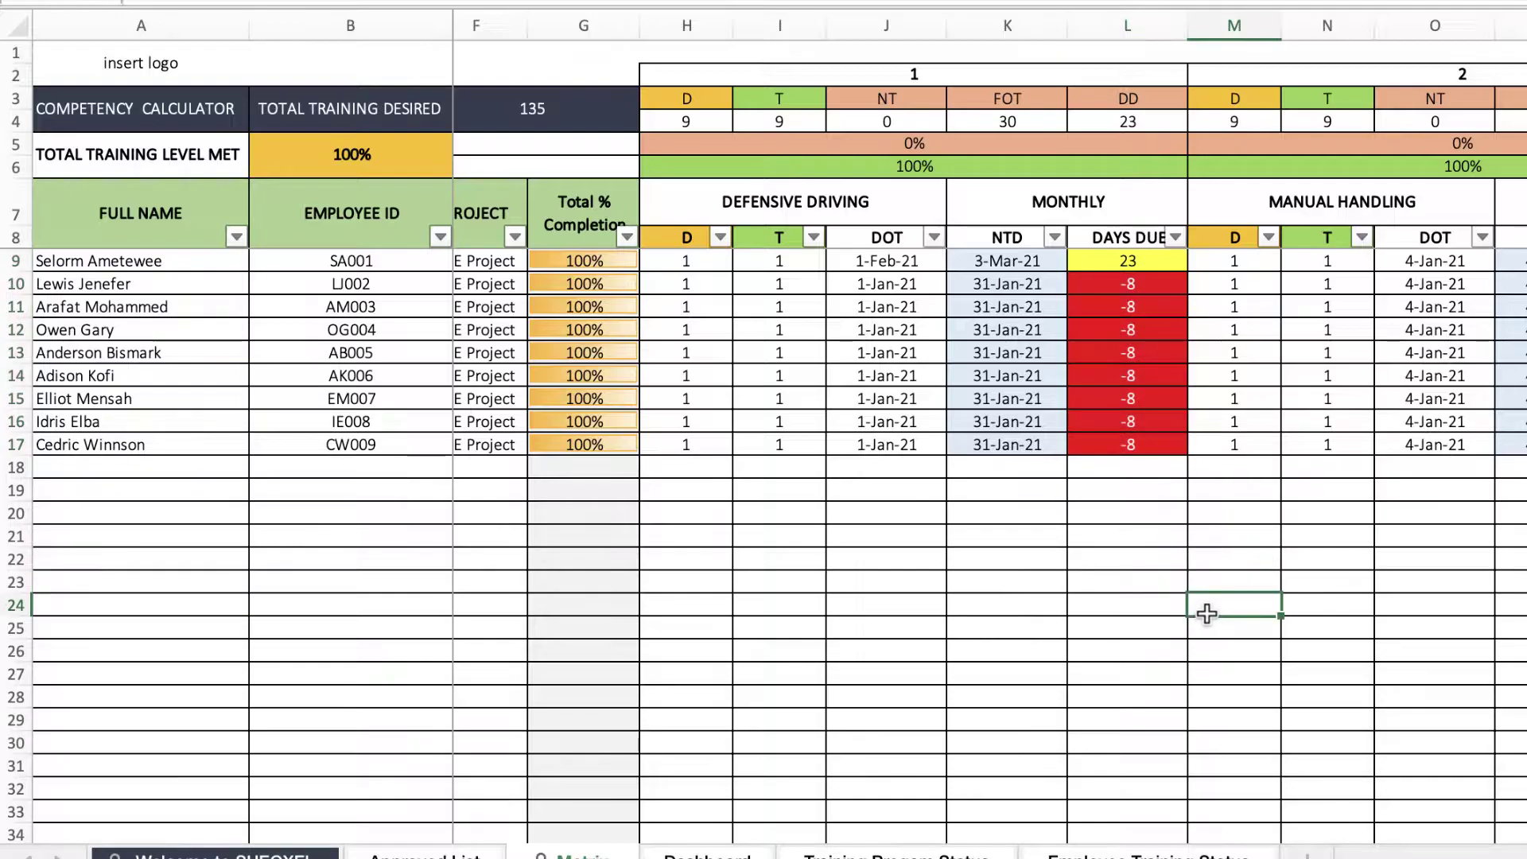
pyautogui.hscroll(2, 1207, 612)
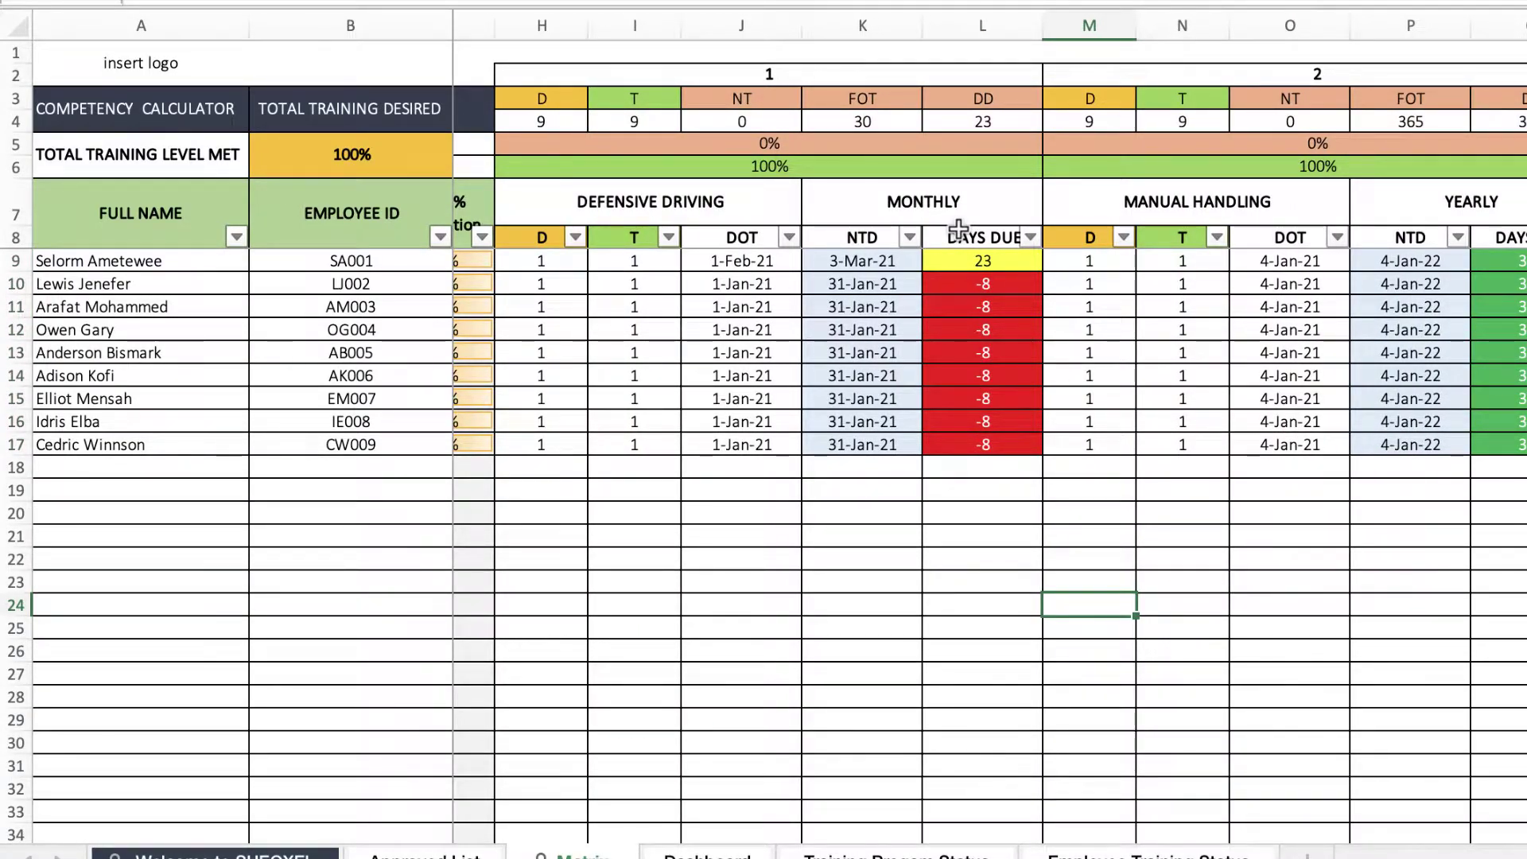
pyautogui.moveTo(1010, 286); pyautogui.dragTo(1015, 446)
pyautogui.click(997, 530)
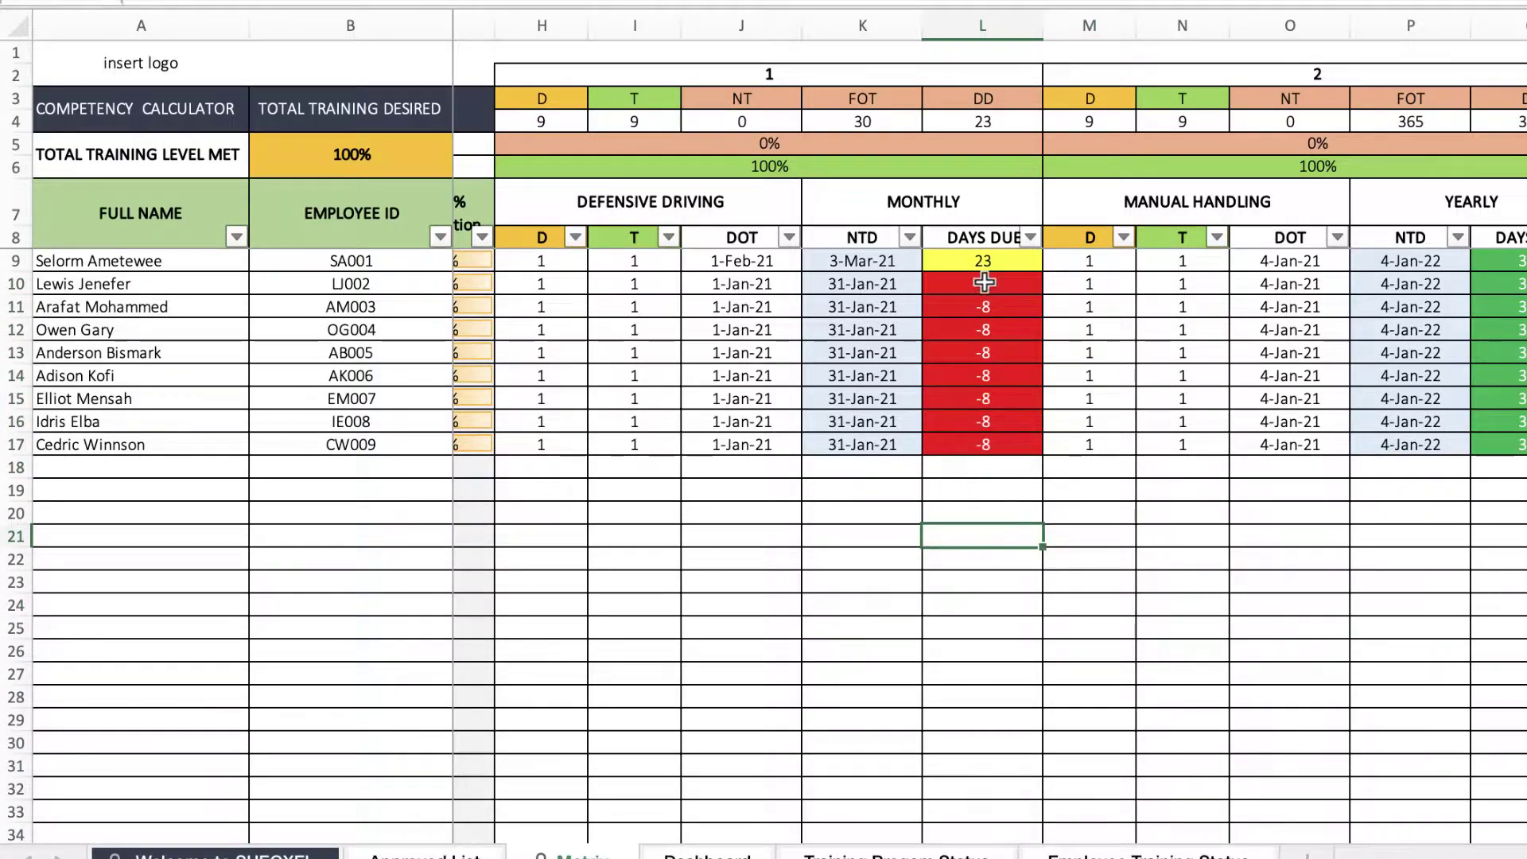
pyautogui.moveTo(985, 281); pyautogui.dragTo(1001, 469)
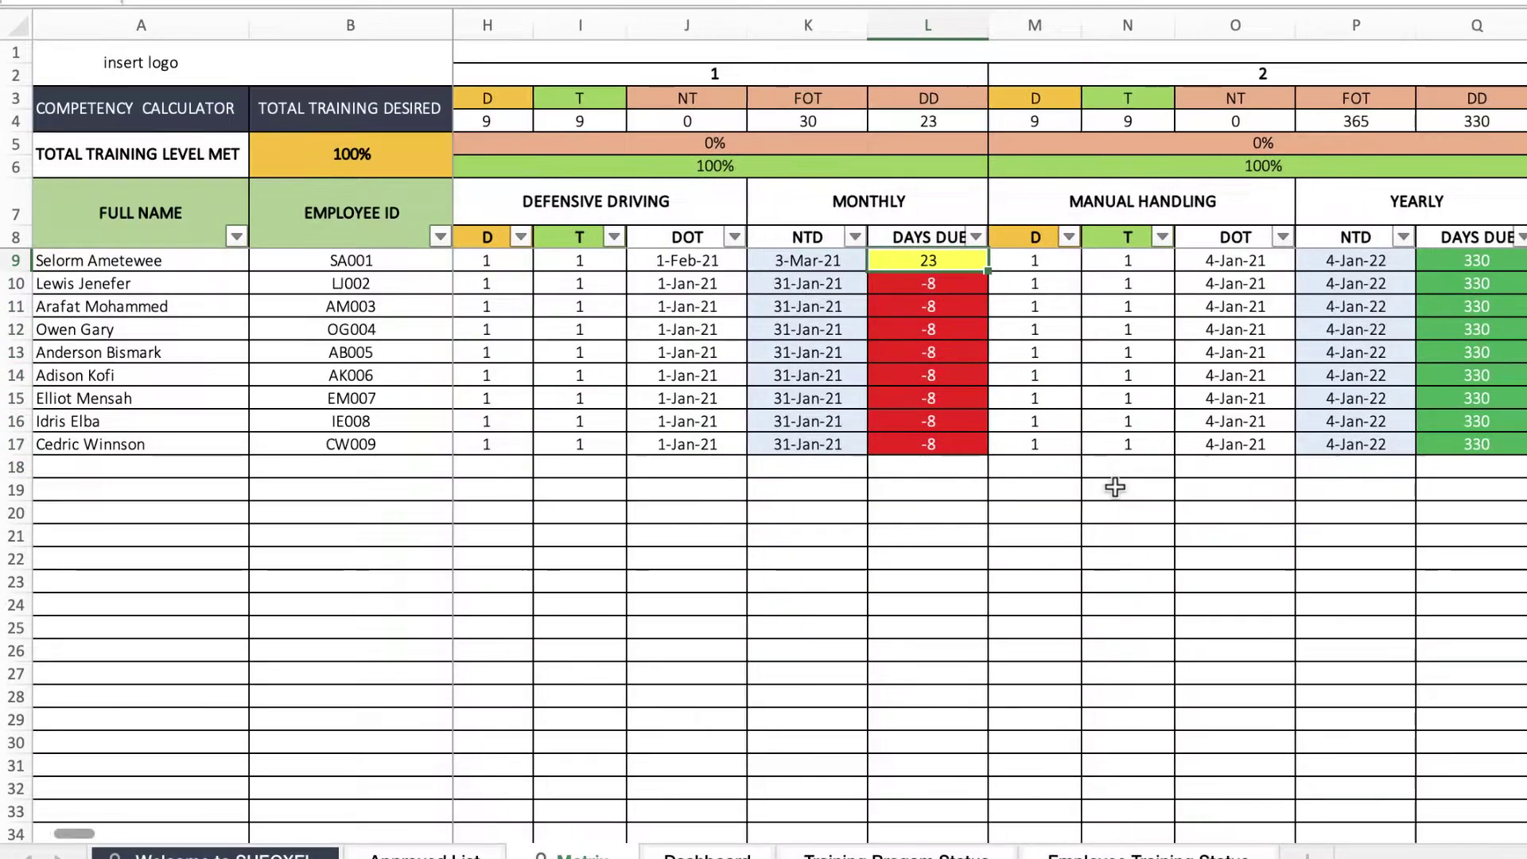
pyautogui.hscroll(3, 1114, 487)
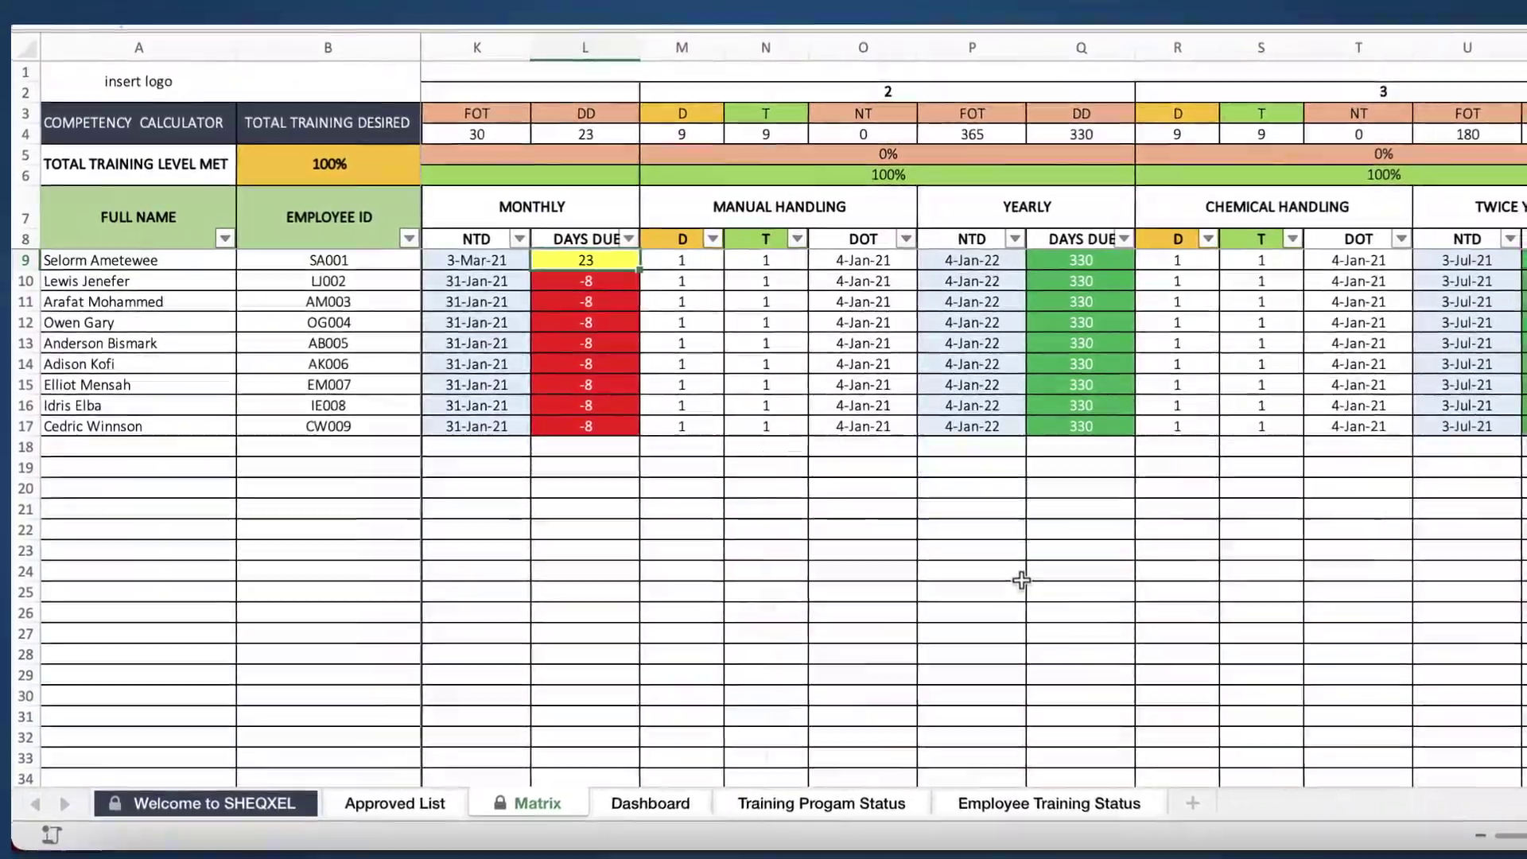
pyautogui.hscroll(-2, 1026, 541)
pyautogui.hscroll(-2, 994, 570)
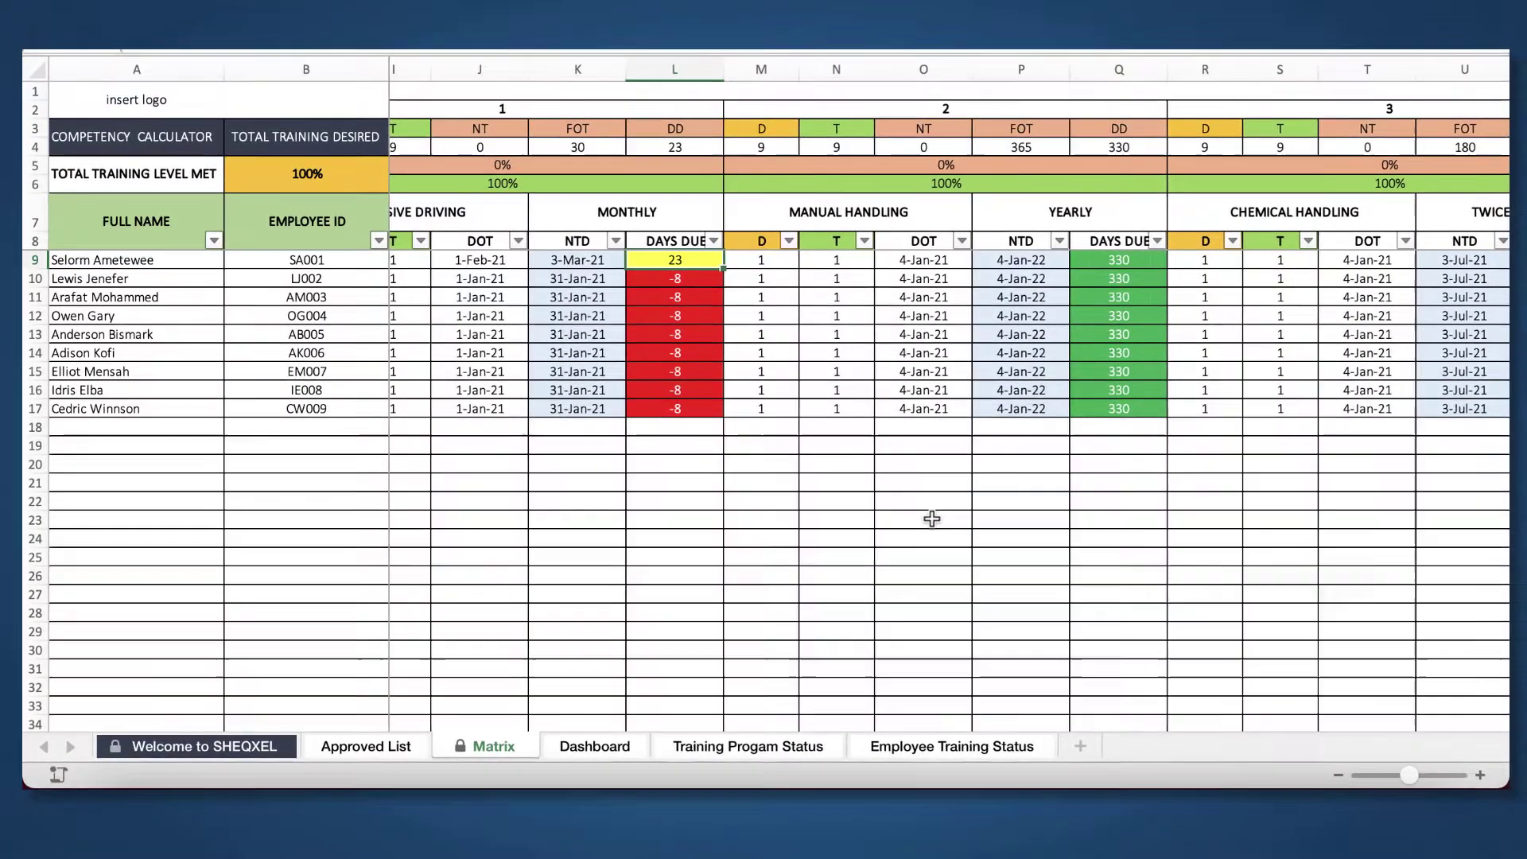
pyautogui.hscroll(-6, 935, 521)
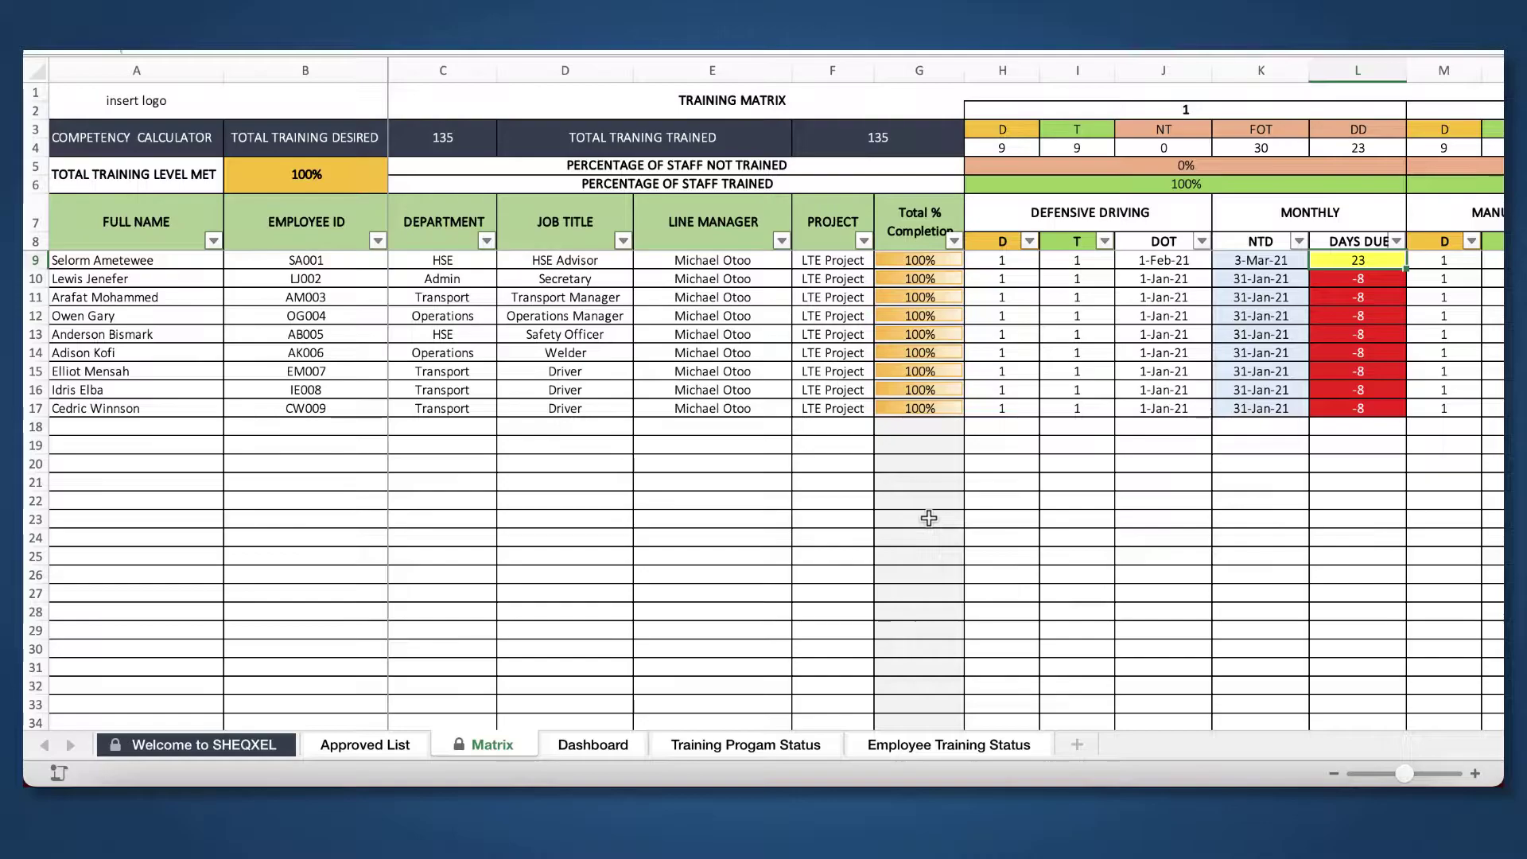
# - On the Approved List sheet, view Defensive Driving's allowed frequencies without changing them
pyautogui.click(405, 744)
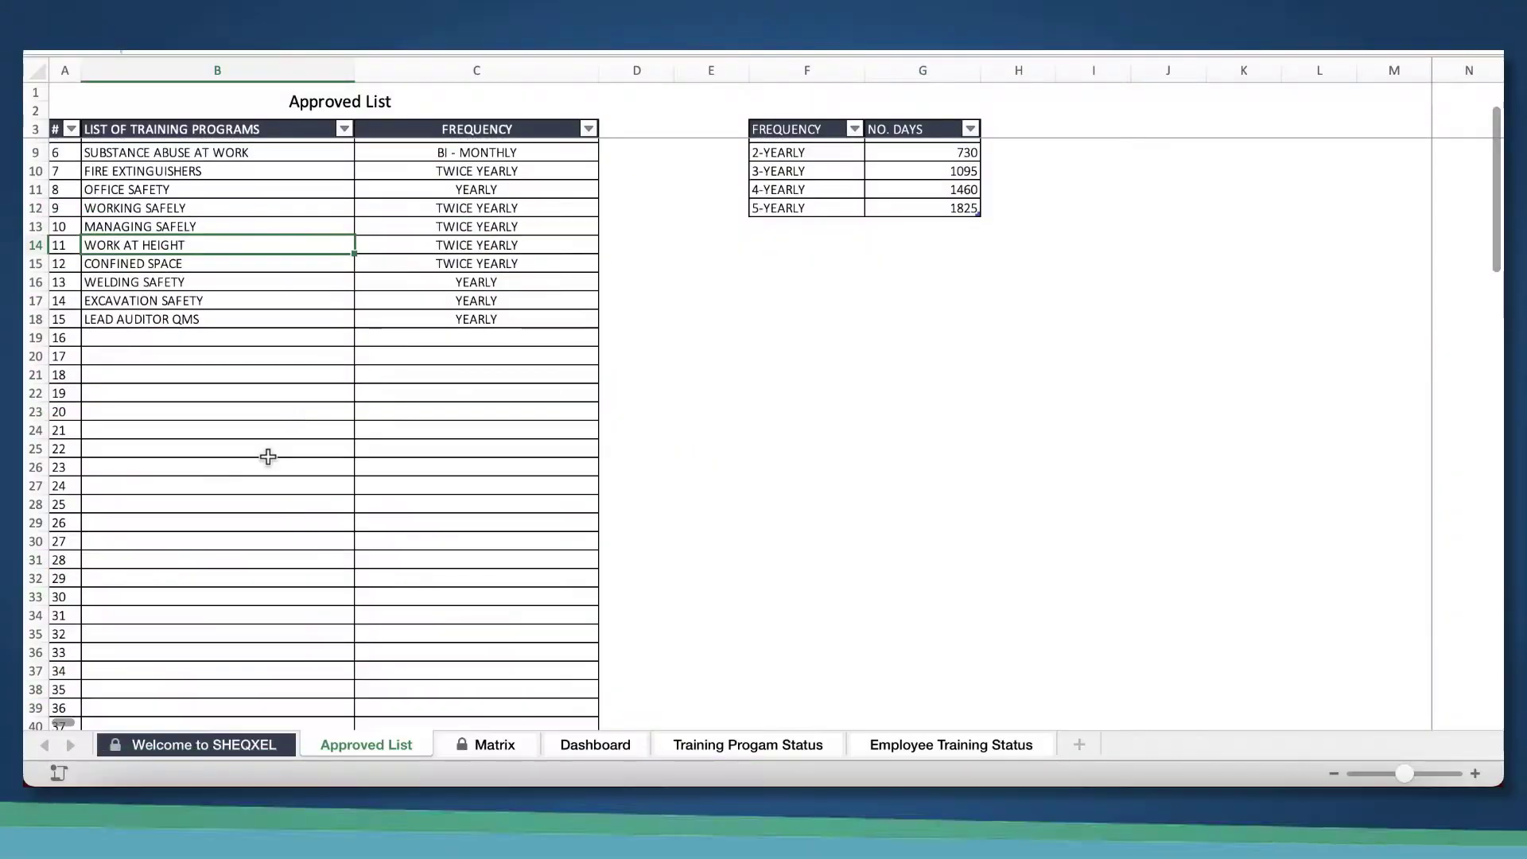
pyautogui.scroll(-14, 269, 456)
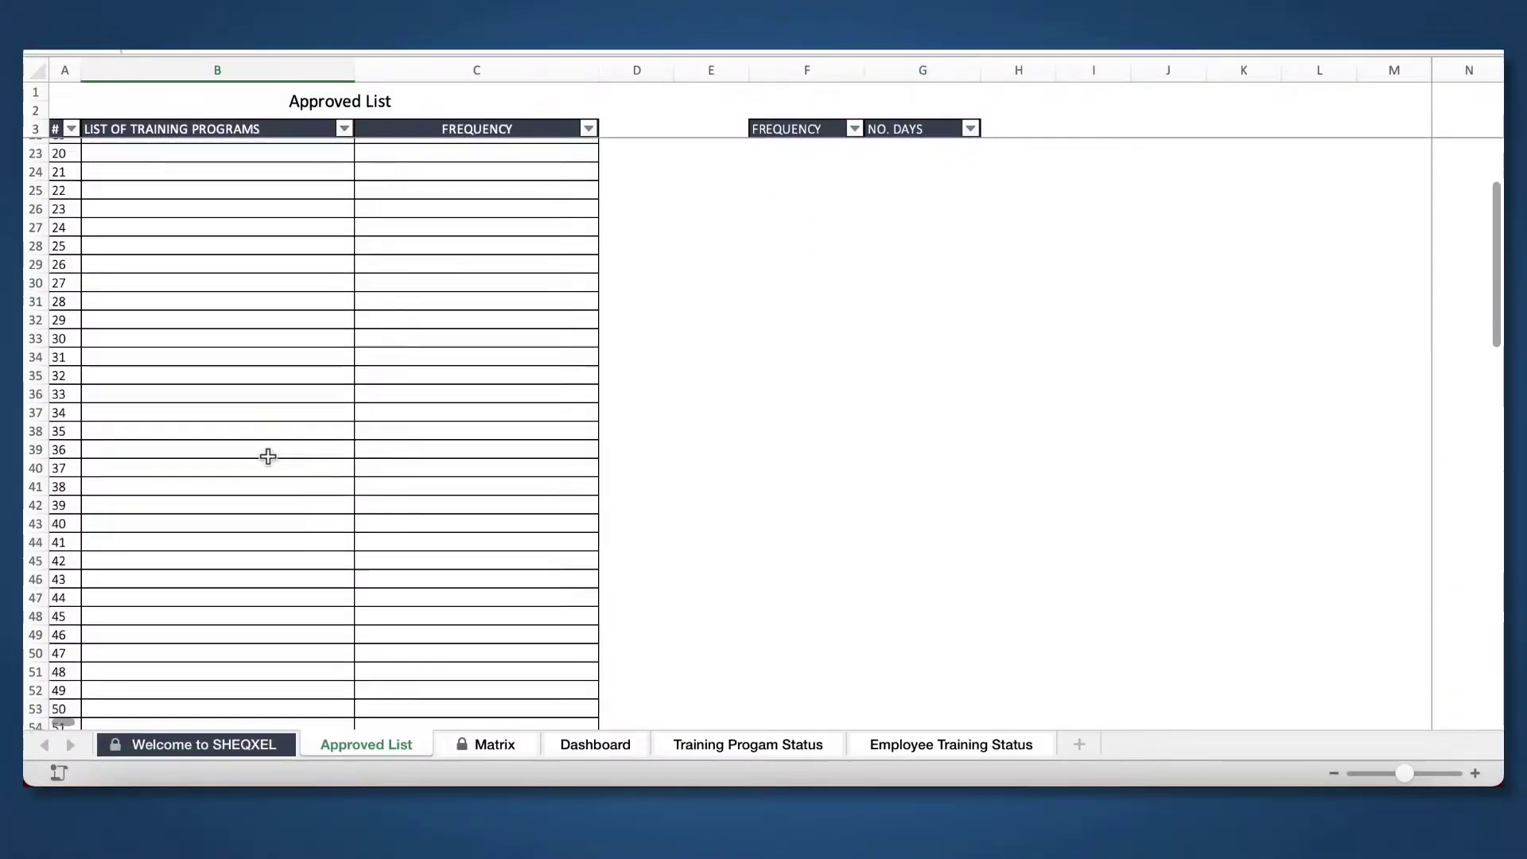
pyautogui.scroll(-15, 269, 459)
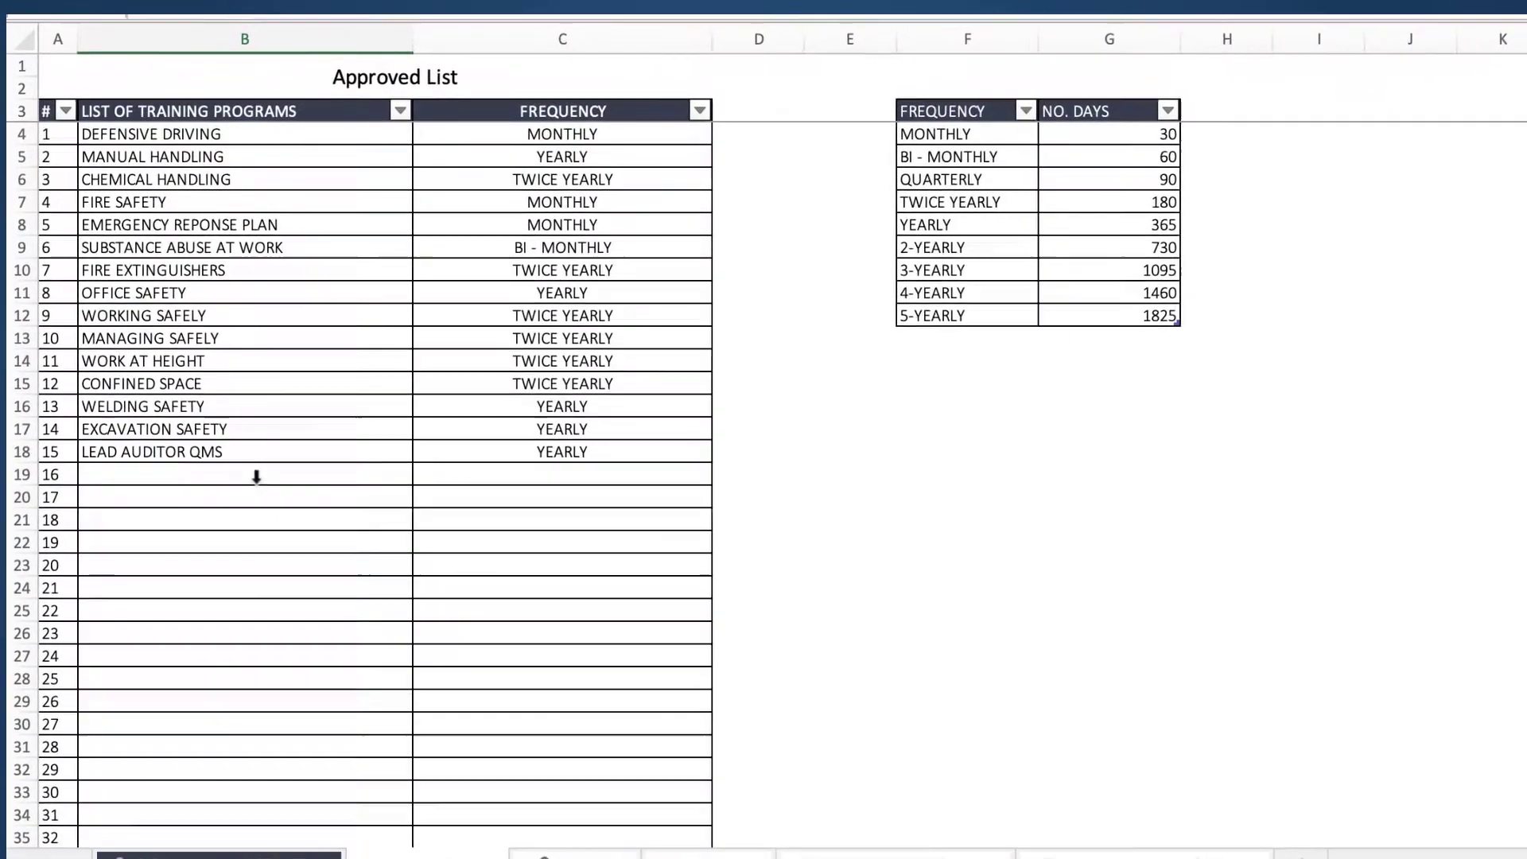
pyautogui.click(615, 128)
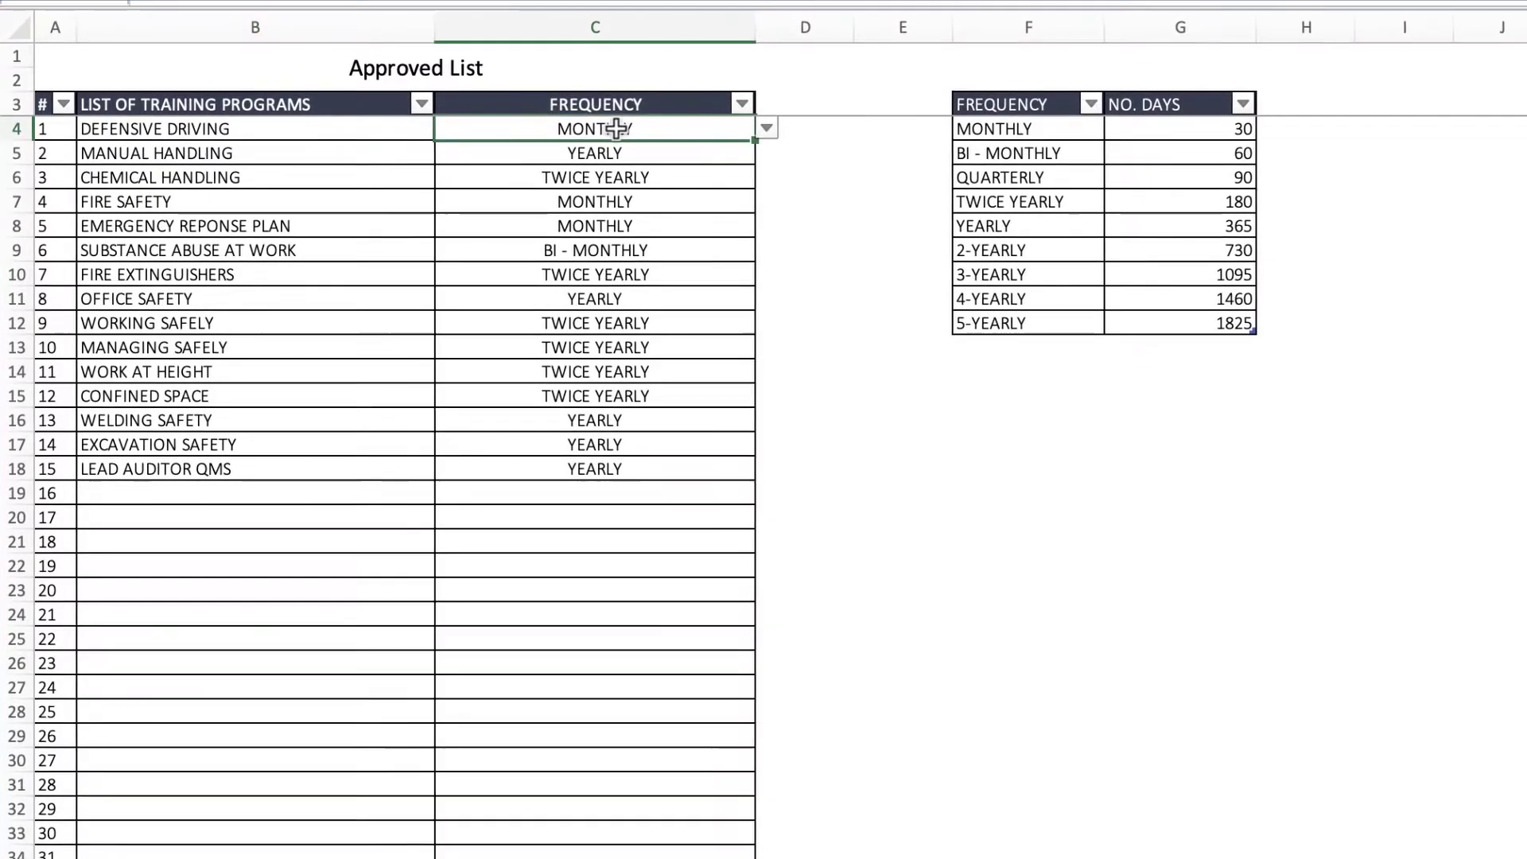
pyautogui.click(763, 128)
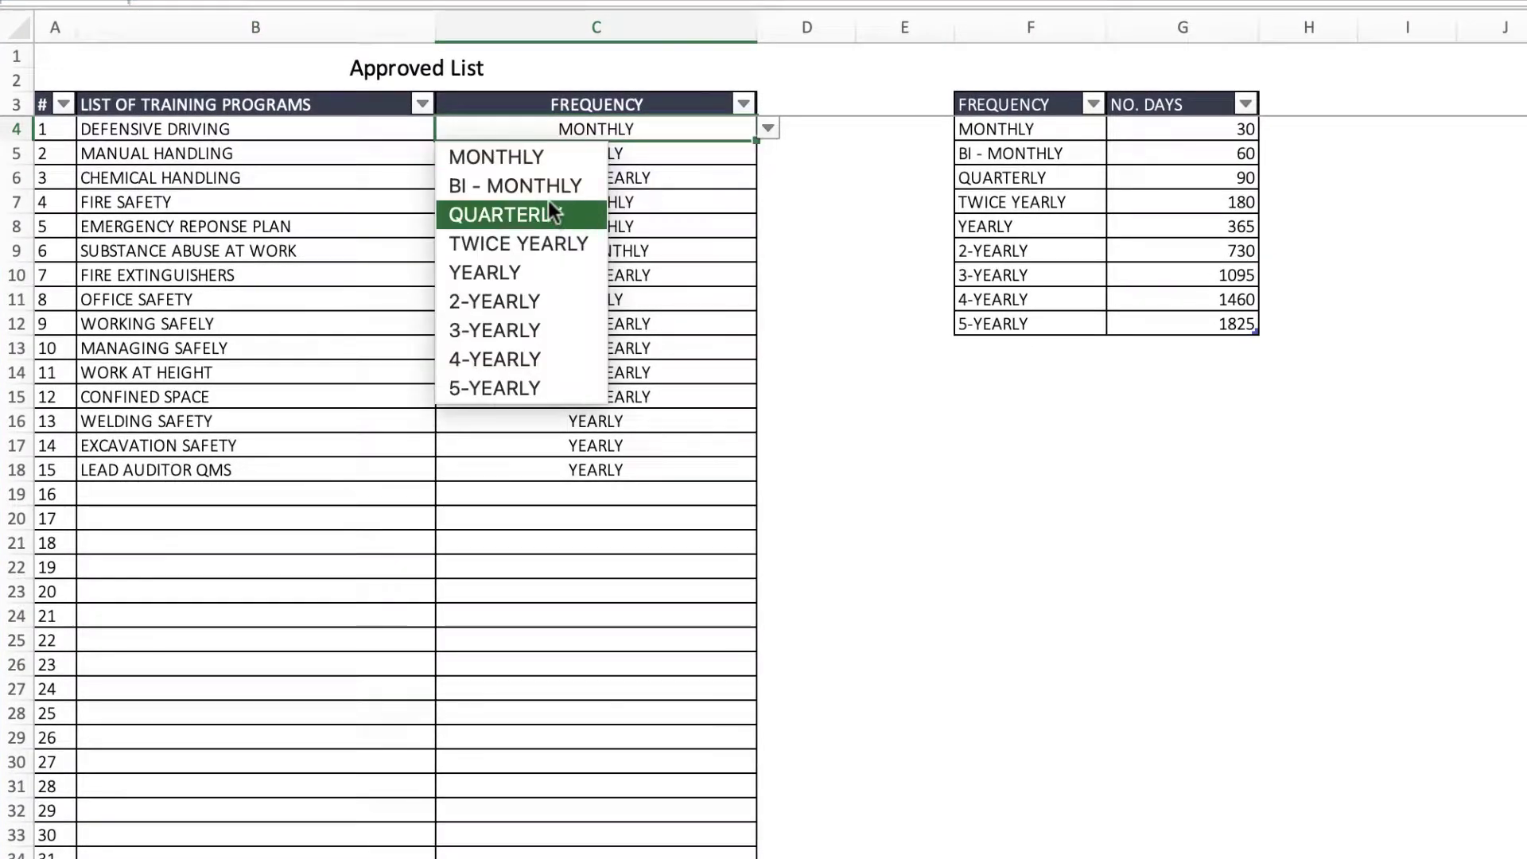
pyautogui.press('Escape')
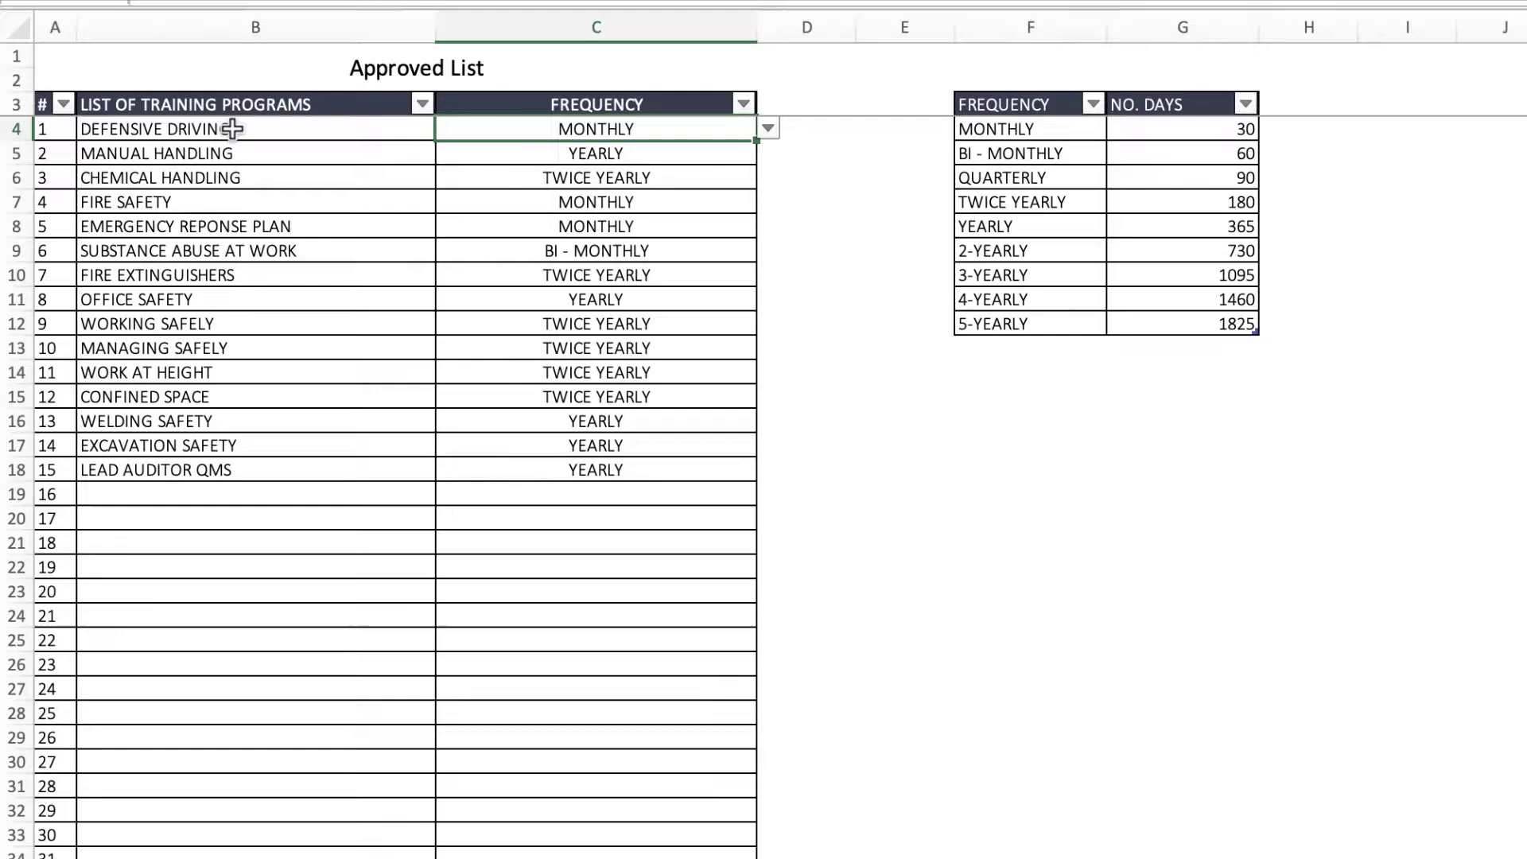
pyautogui.click(232, 129)
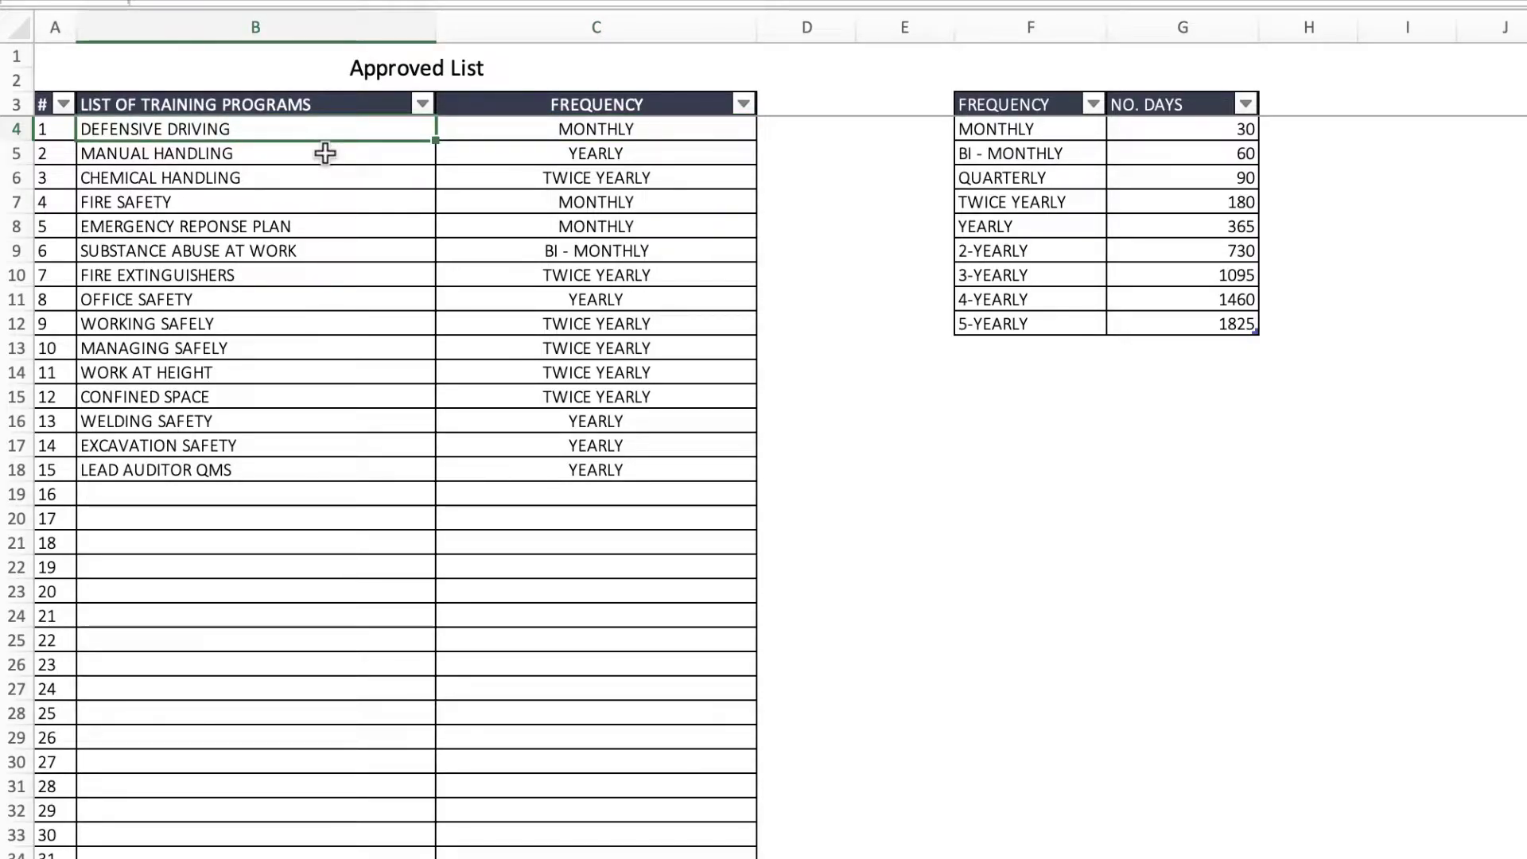
# - Set Defensive Driving's frequency in C4 to TWICE YEARLY from the dropdown
pyautogui.click(552, 125)
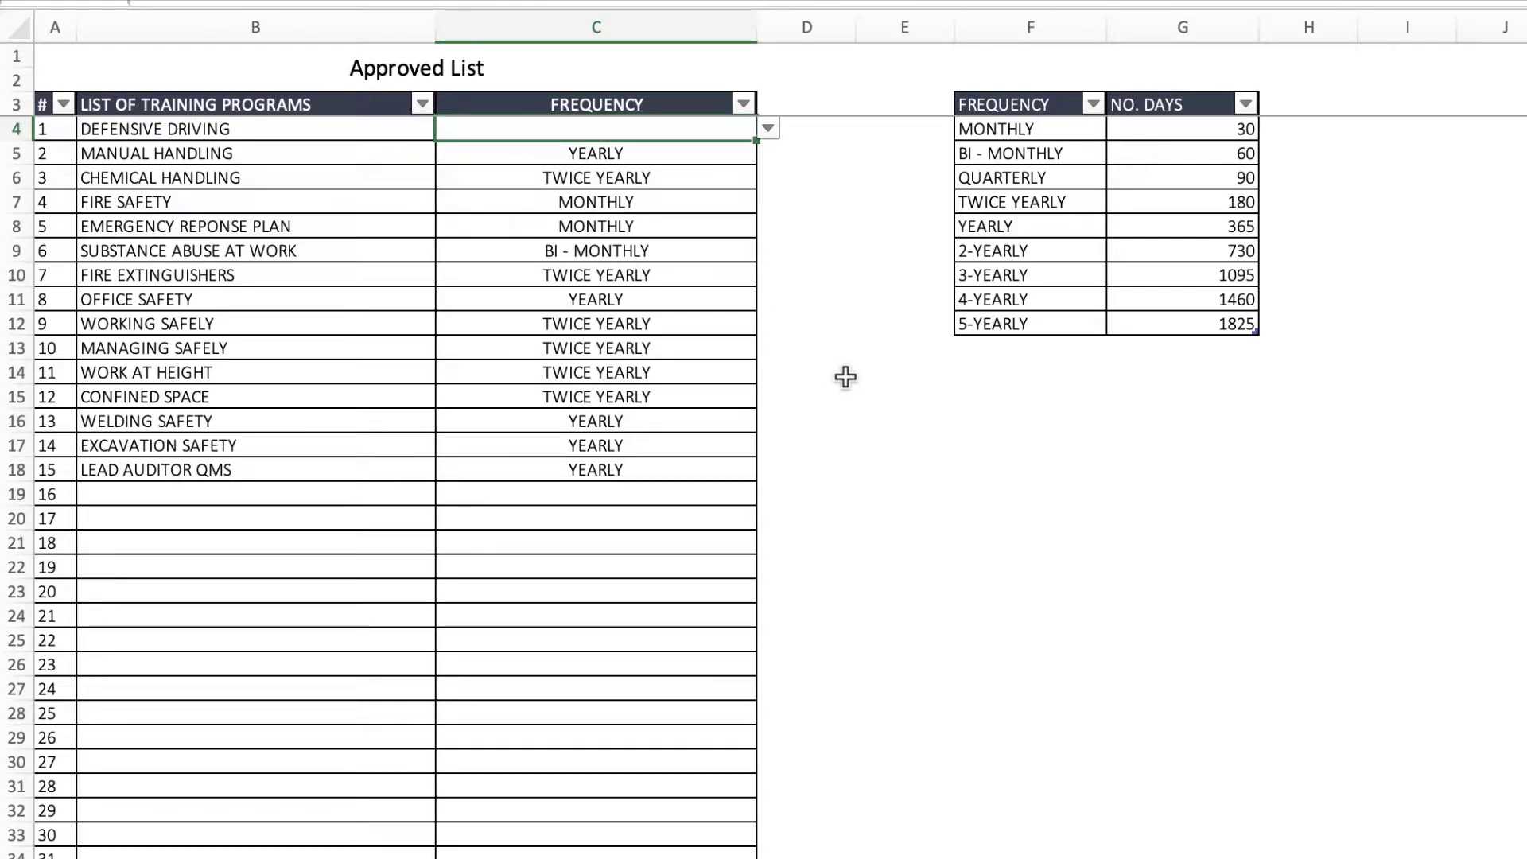
pyautogui.click(769, 126)
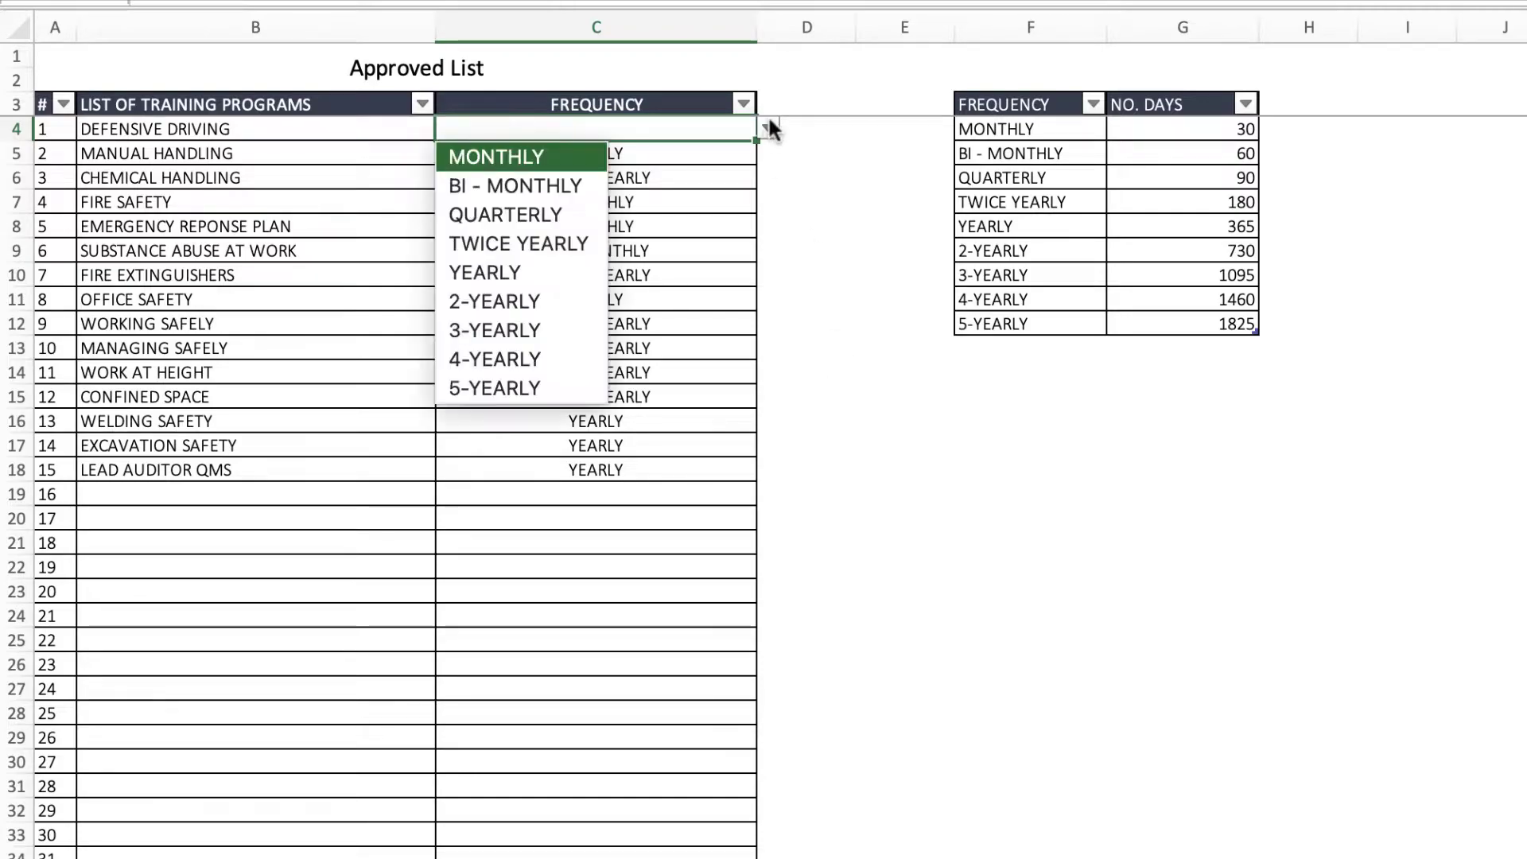
pyautogui.press('Down')
pyautogui.press('Down')
pyautogui.press('Down')
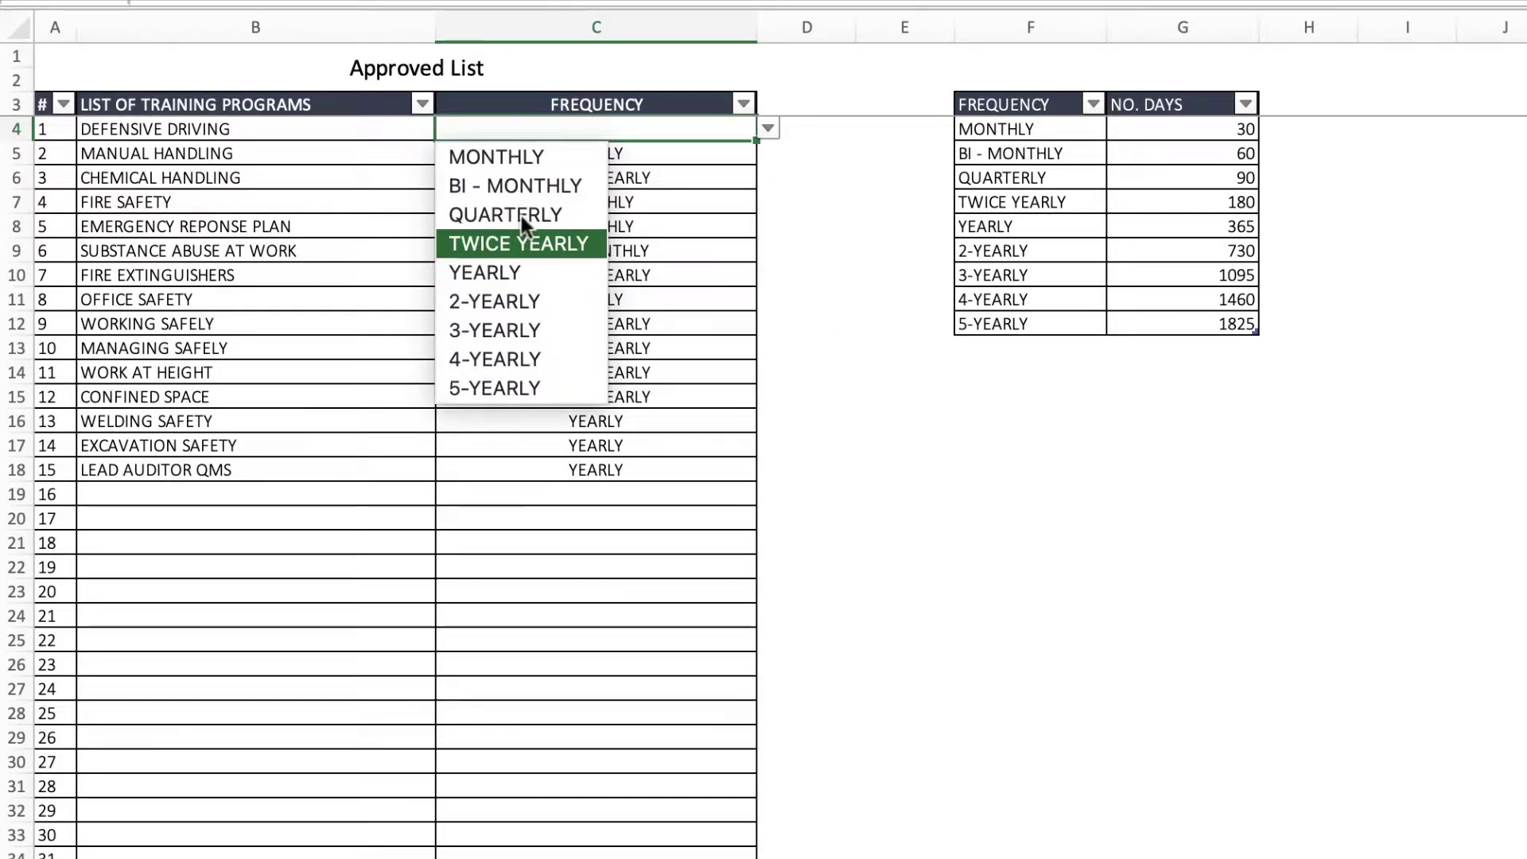
pyautogui.press('Return')
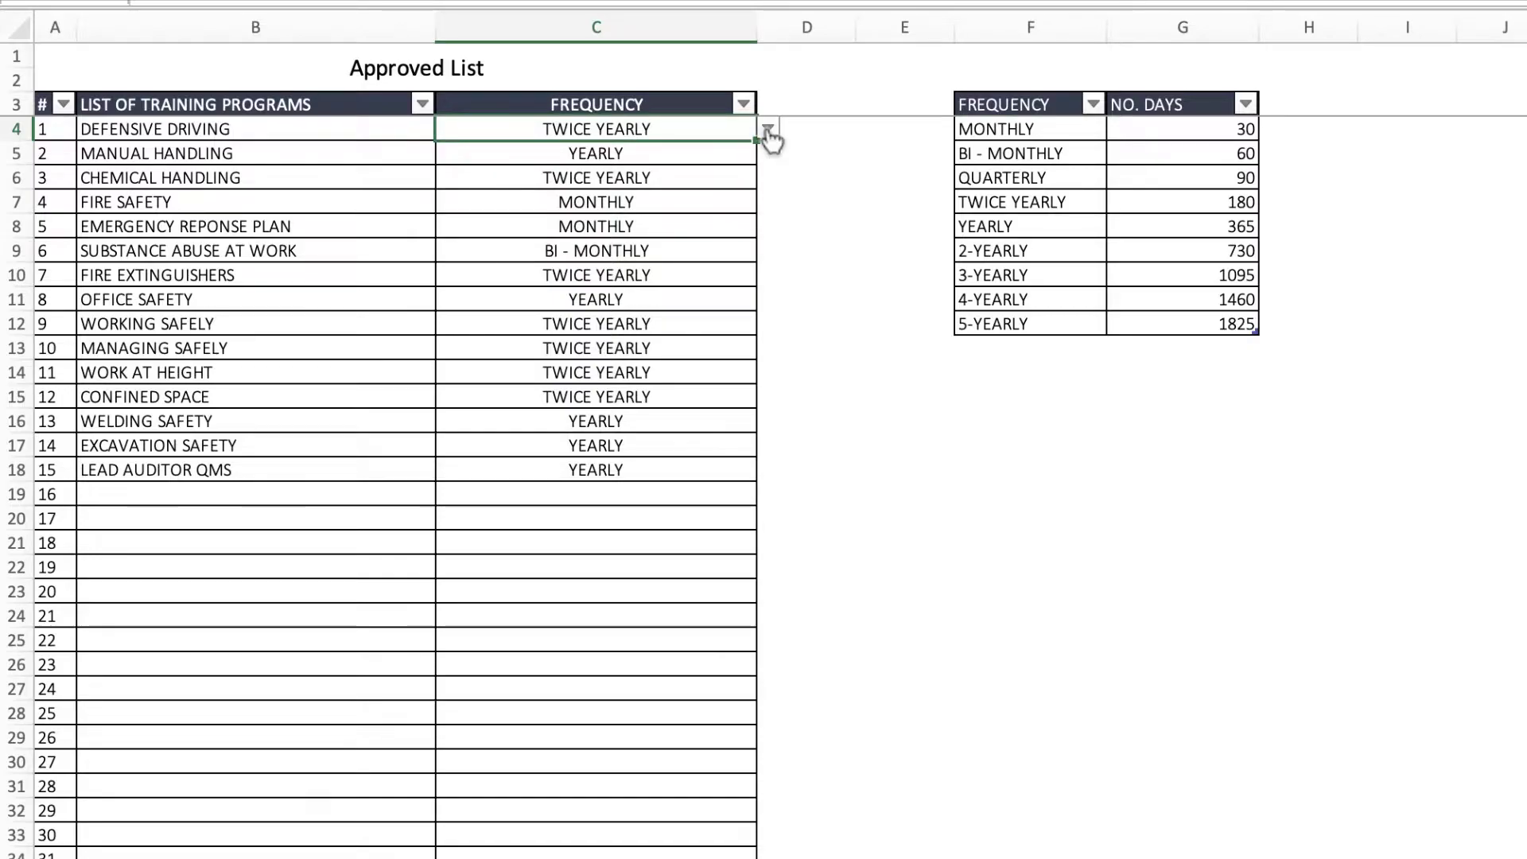
# - Review the frequency options and select the frequency-to-days lookup table
pyautogui.click(768, 131)
pyautogui.press('Down')
pyautogui.press('Down')
pyautogui.press('Down')
pyautogui.press('Down')
pyautogui.press('Down')
pyautogui.press('Up')
pyautogui.press('Up')
pyautogui.press('Up')
pyautogui.press('Escape')
pyautogui.moveTo(1025, 132); pyautogui.dragTo(1235, 318)
pyautogui.click(1165, 453)
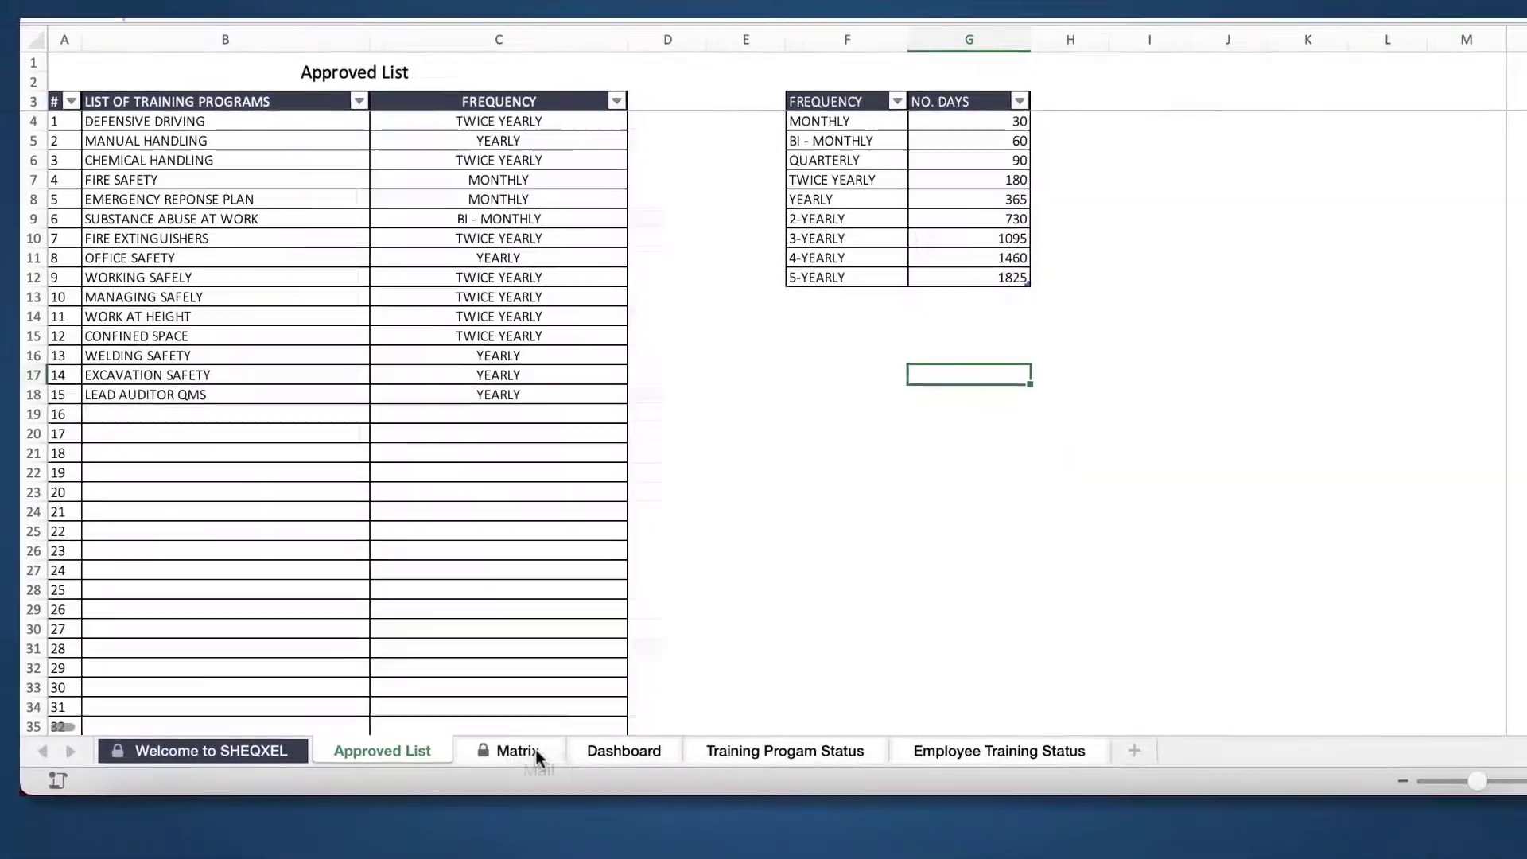
# - Scroll through the Matrix sheet's training groups out to program 100
pyautogui.click(512, 714)
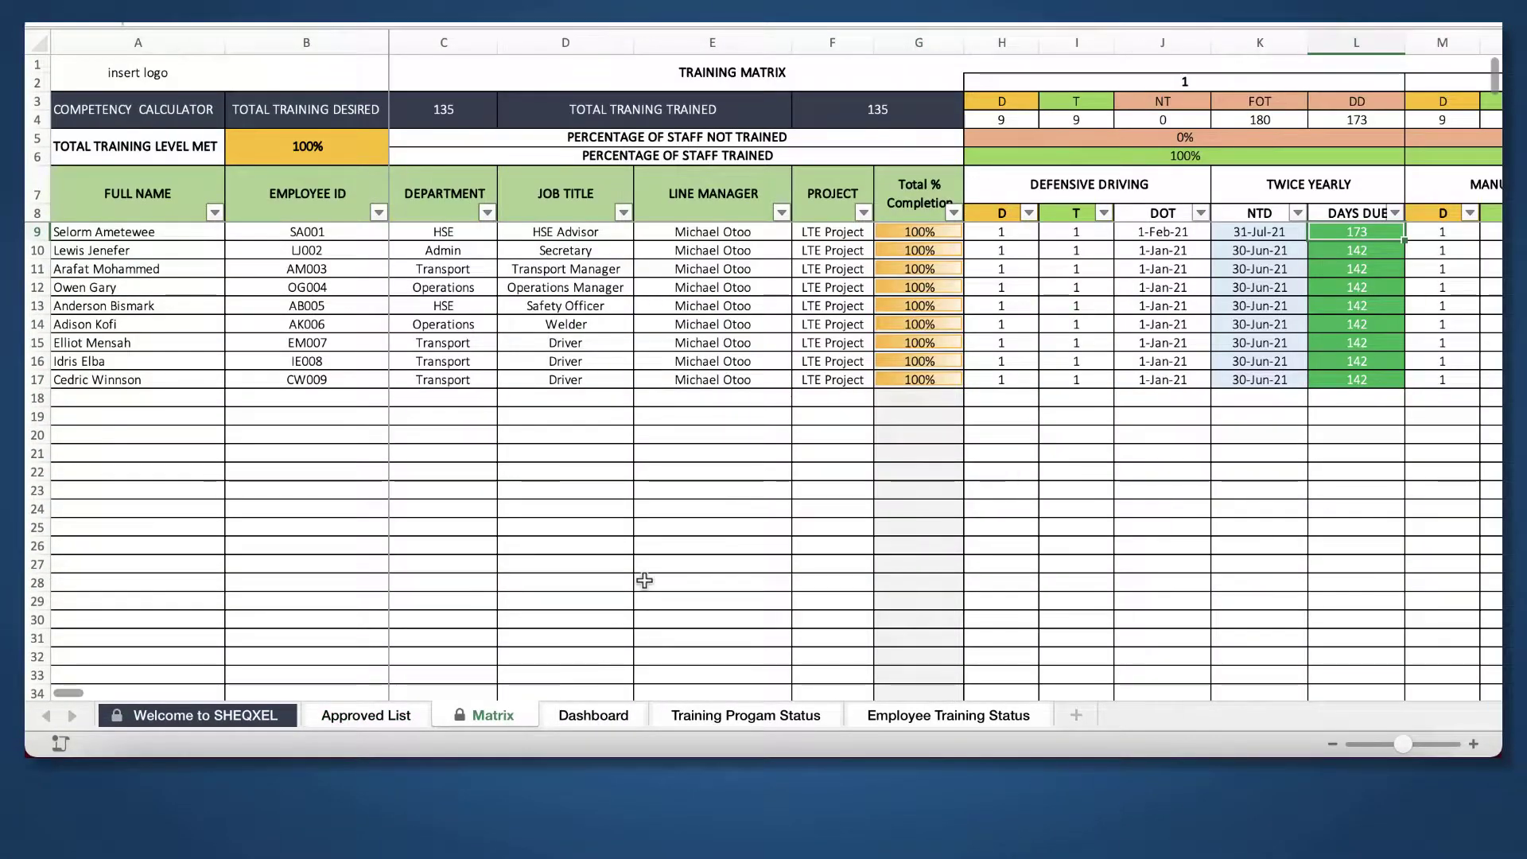
pyautogui.scroll(-20, 644, 580)
pyautogui.scroll(-20, 644, 580)
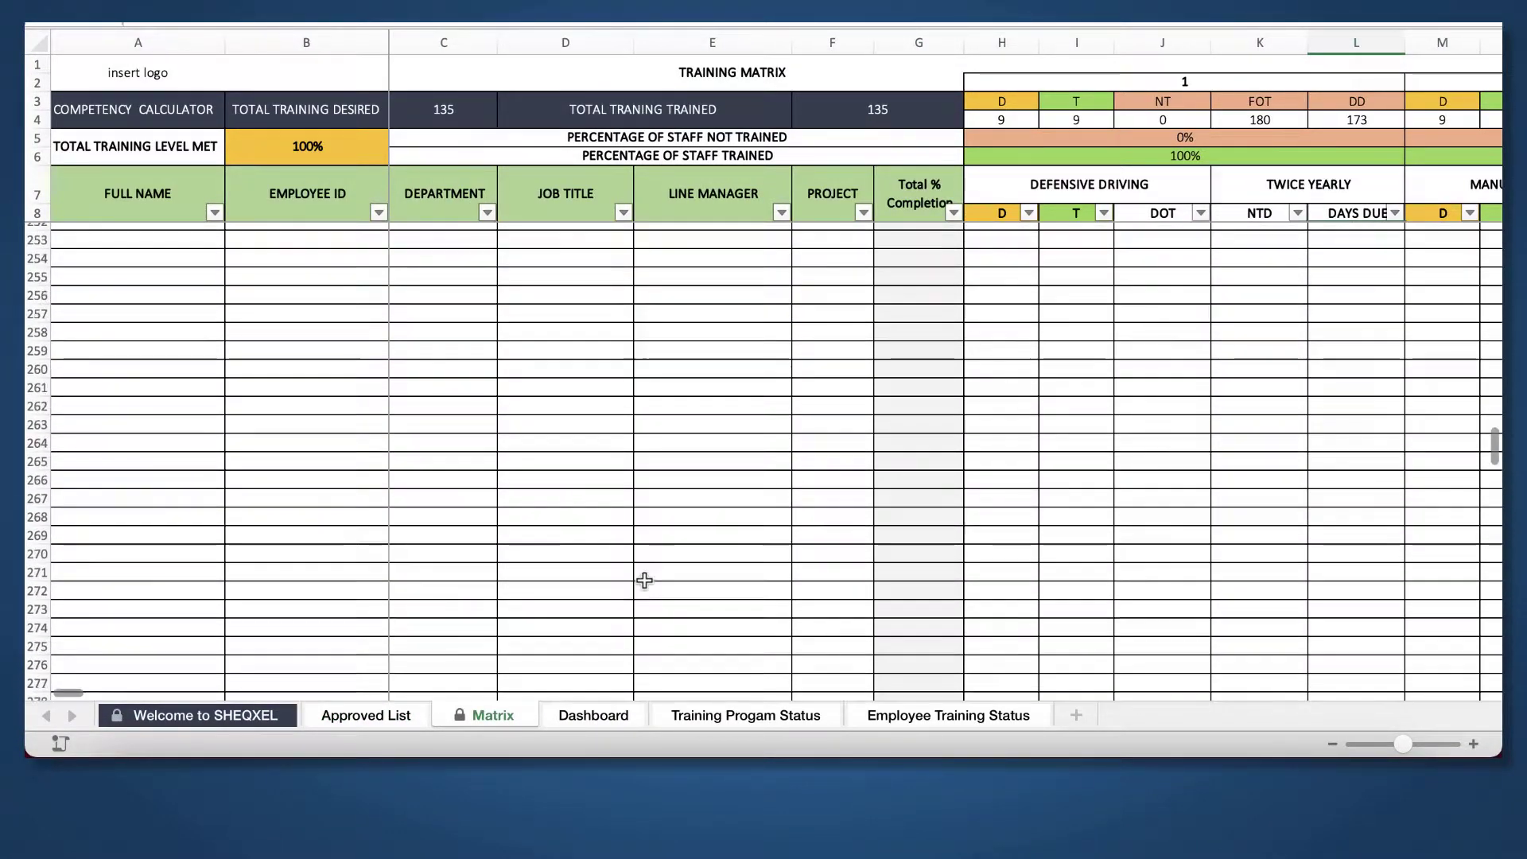
pyautogui.scroll(-12, 645, 580)
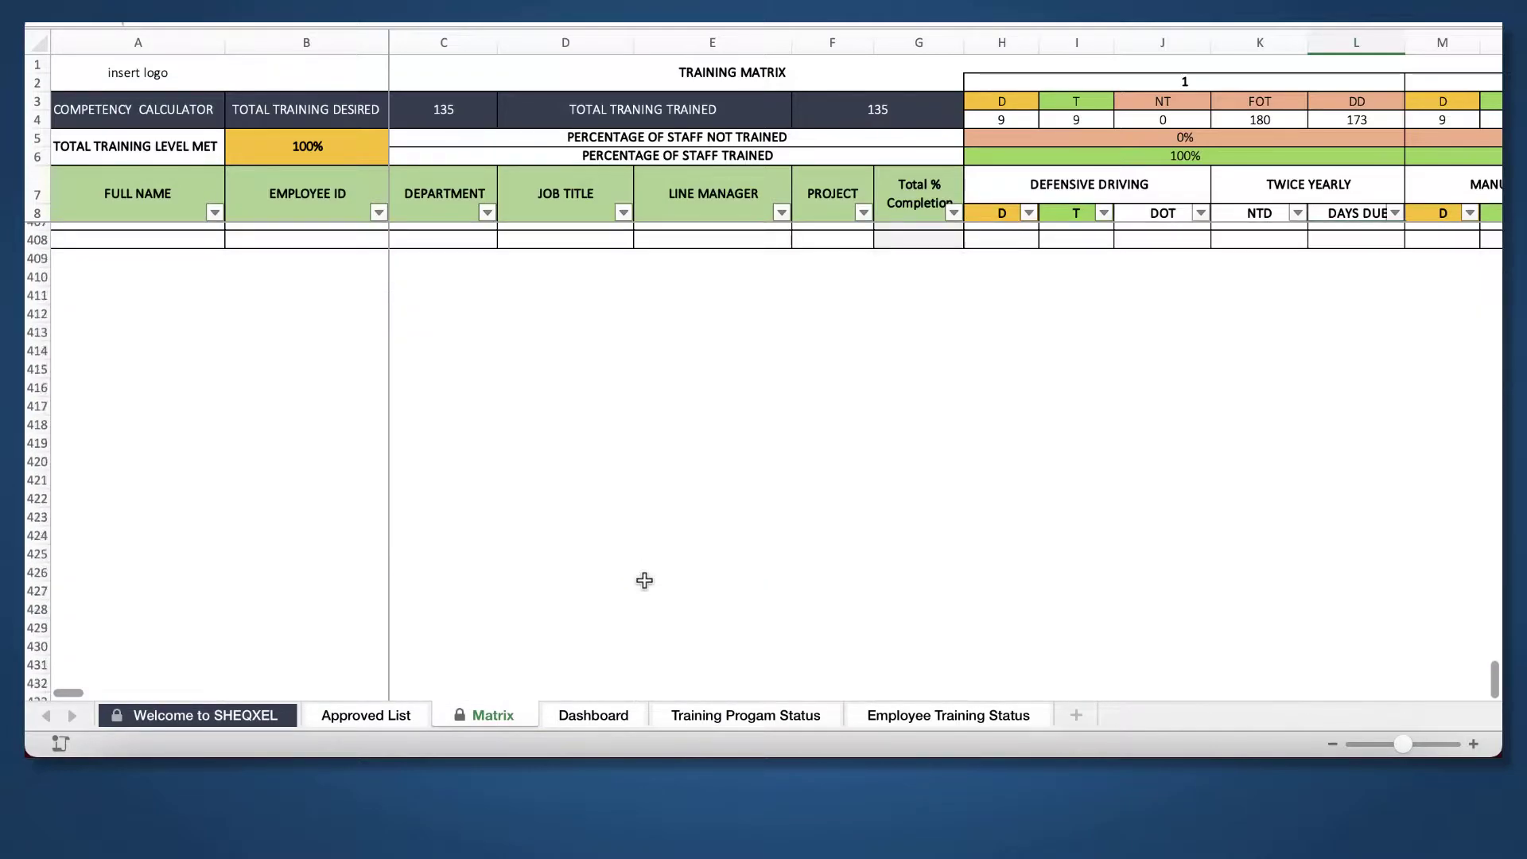
pyautogui.scroll(20, 644, 579)
pyautogui.hscroll(20, 1070, 302)
pyautogui.scroll(20, 1070, 301)
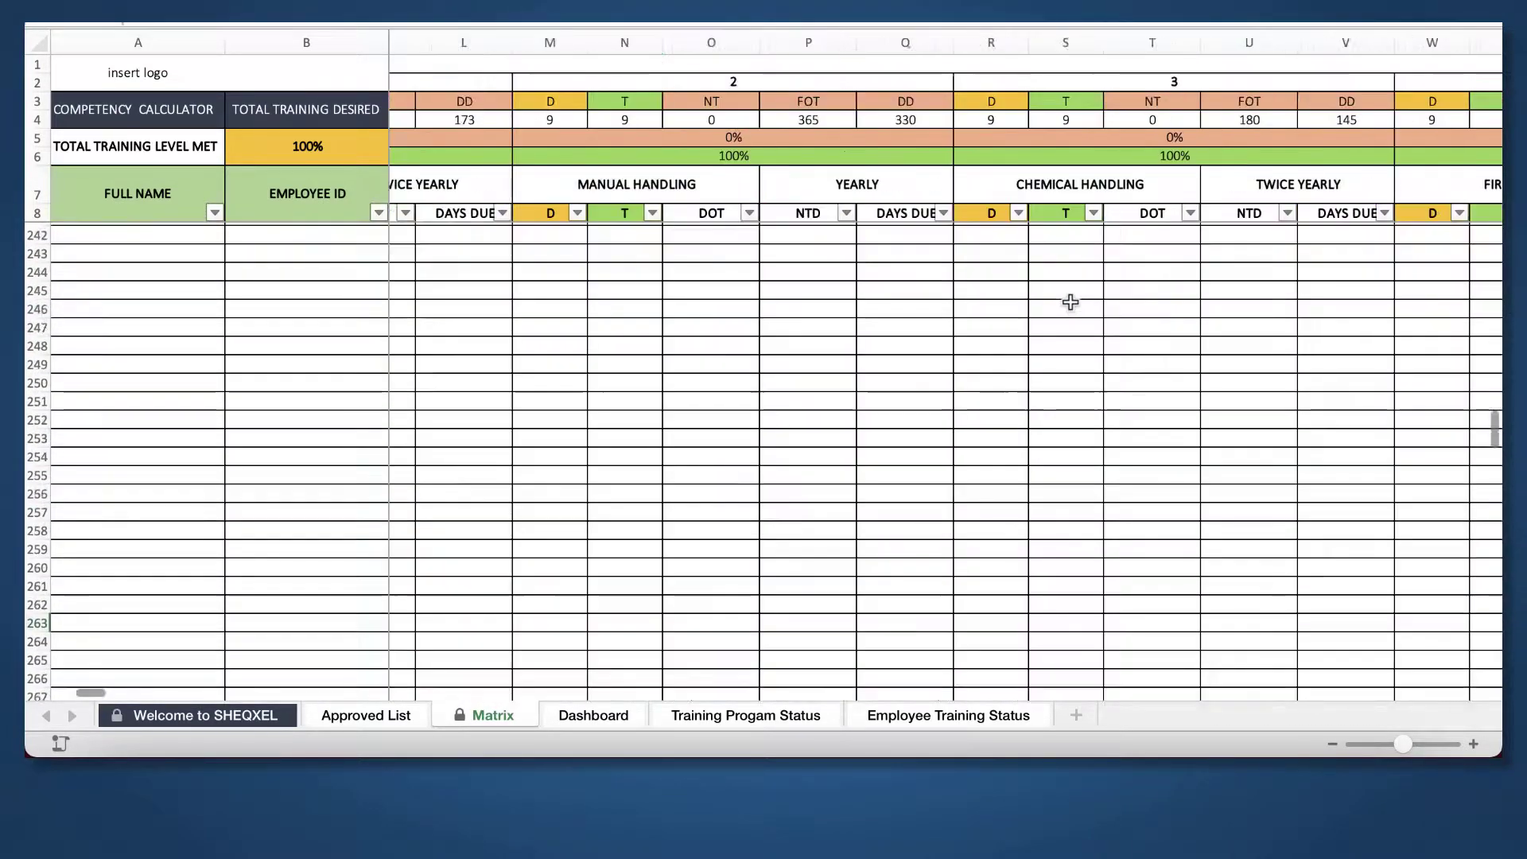
pyautogui.scroll(20, 1071, 302)
pyautogui.hscroll(20, 1071, 302)
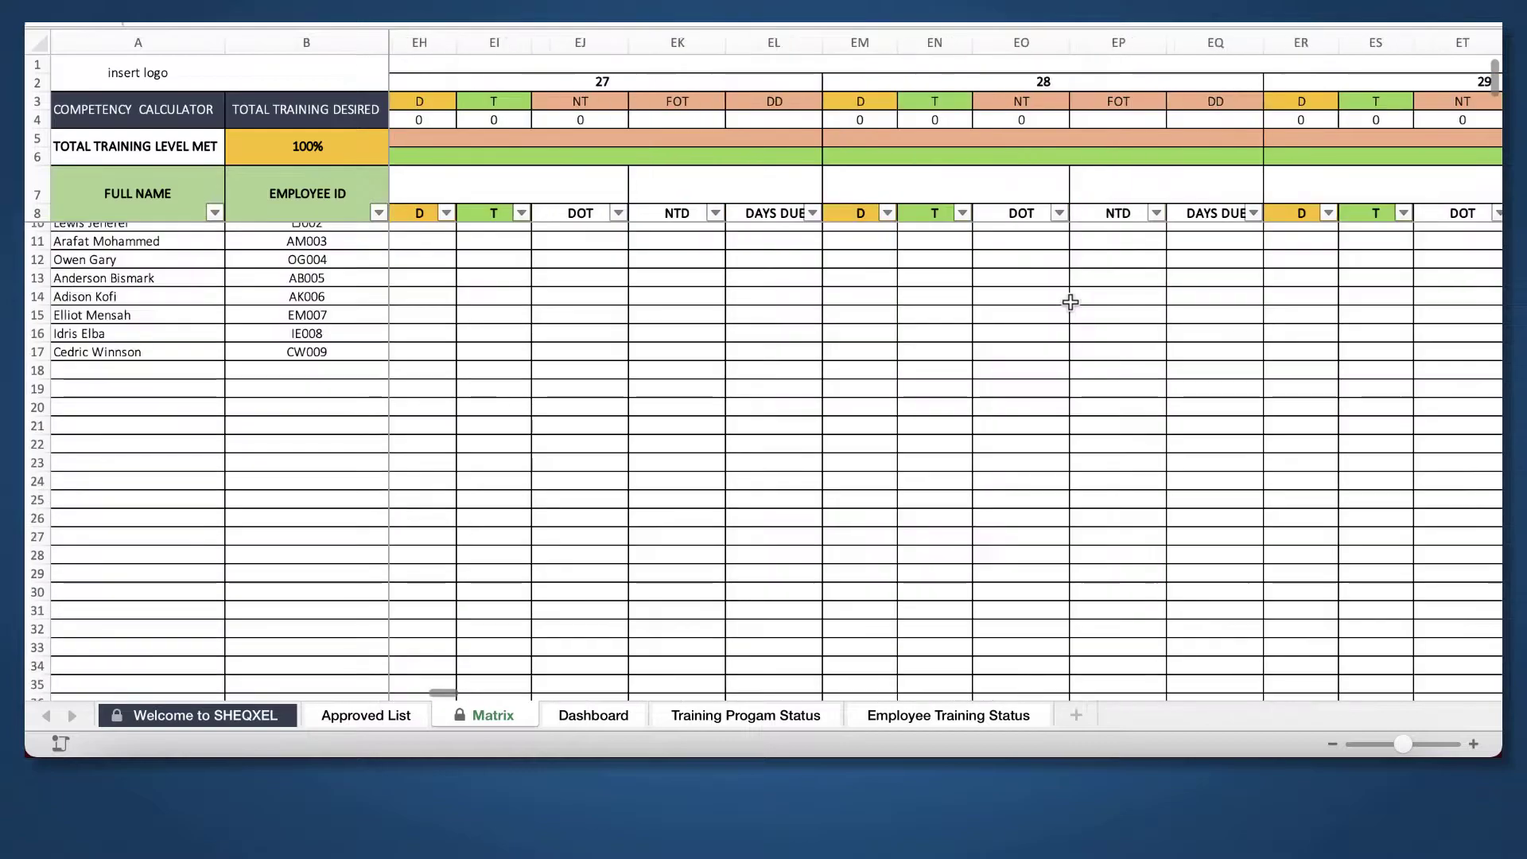
pyautogui.hscroll(20, 1071, 301)
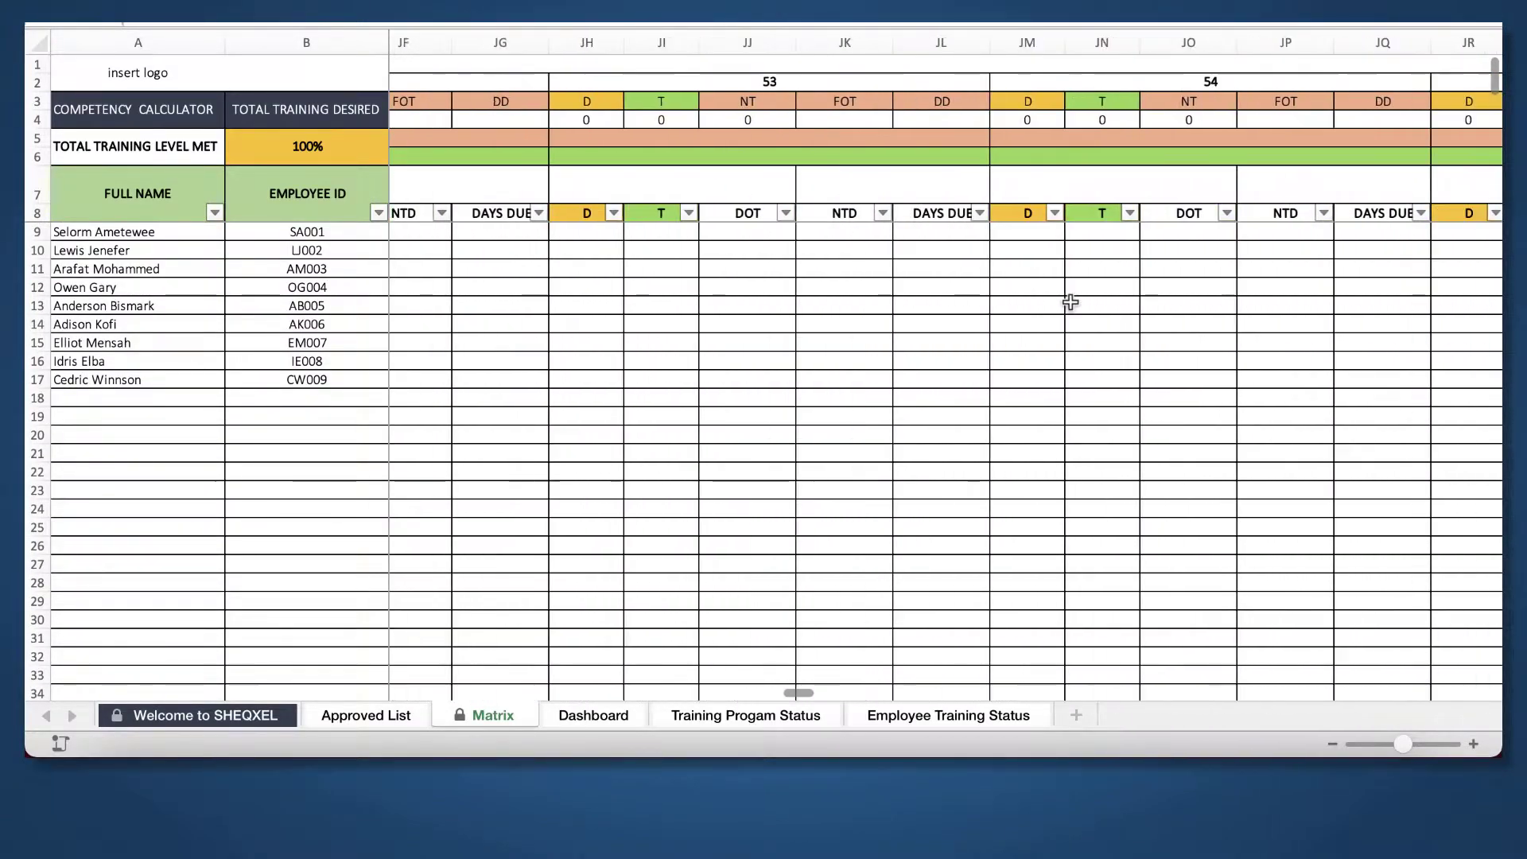
pyautogui.hscroll(20, 1070, 302)
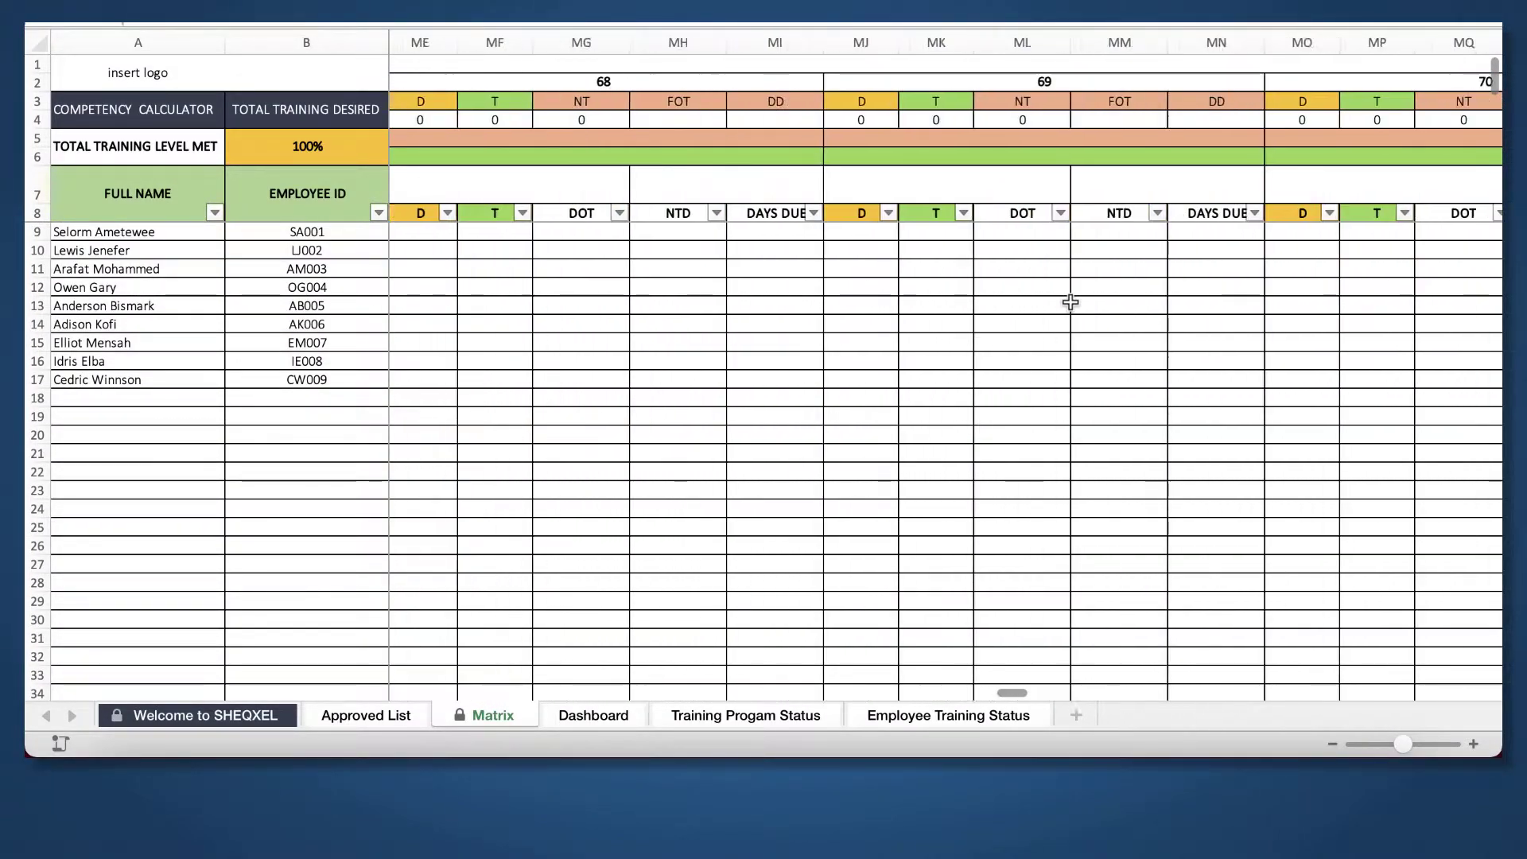
pyautogui.hscroll(20, 1070, 301)
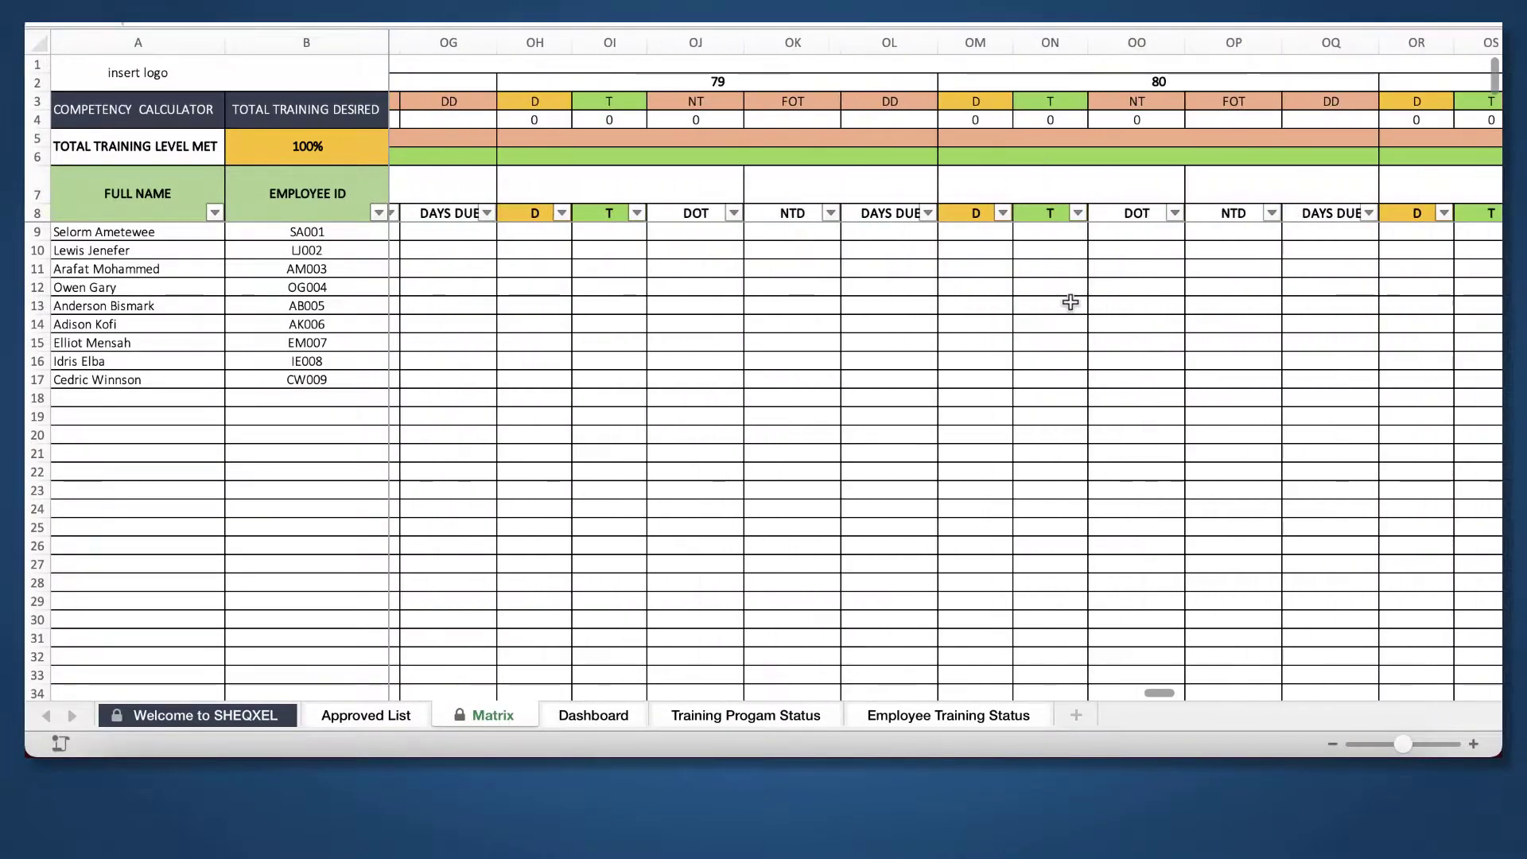
pyautogui.hscroll(20, 1070, 302)
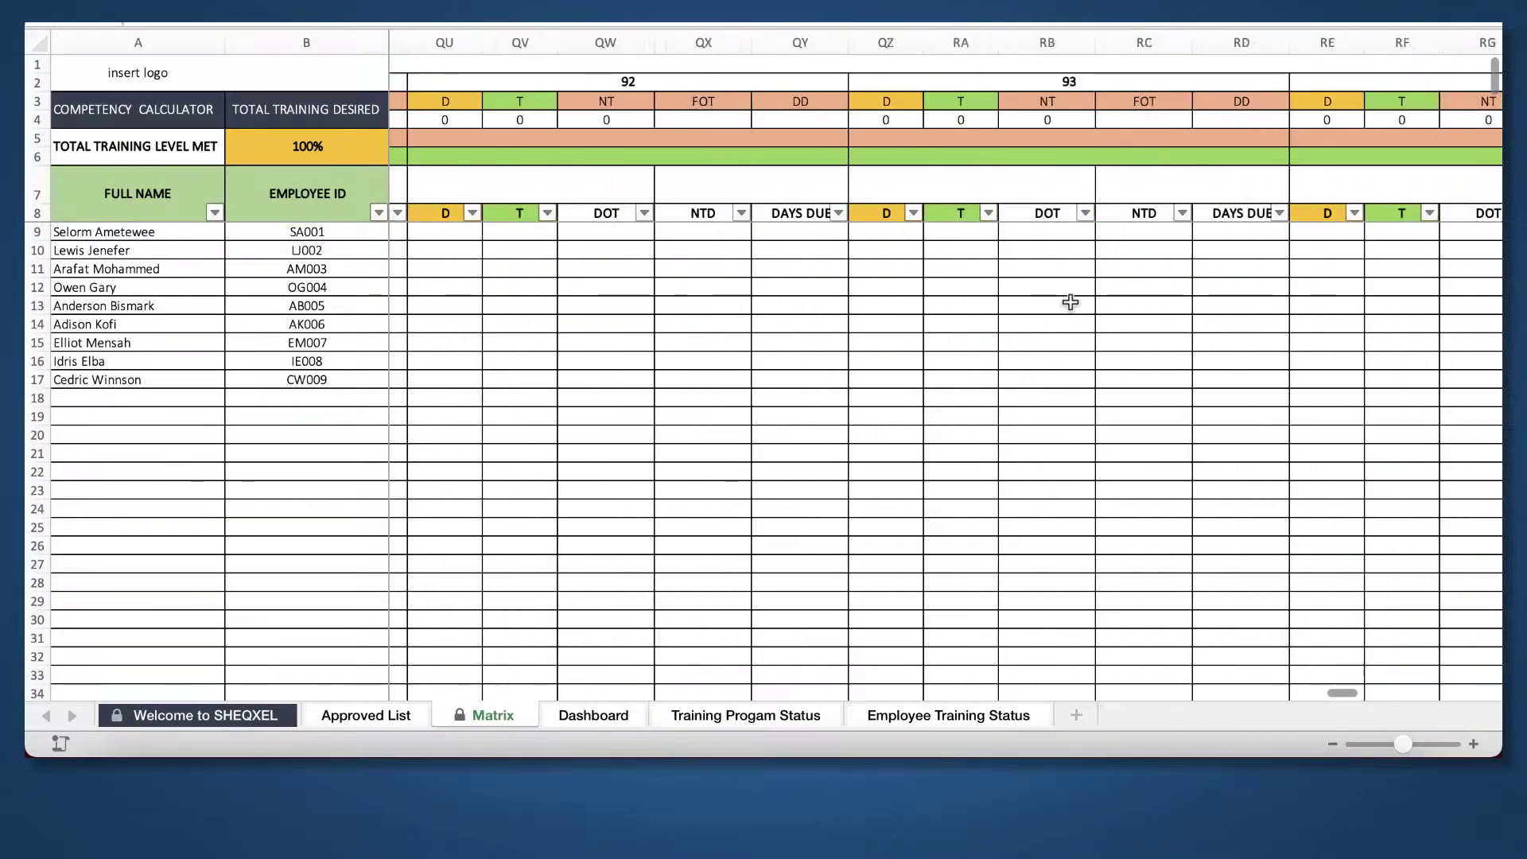
pyautogui.scroll(-1, 1071, 301)
pyautogui.hscroll(-1, 1071, 302)
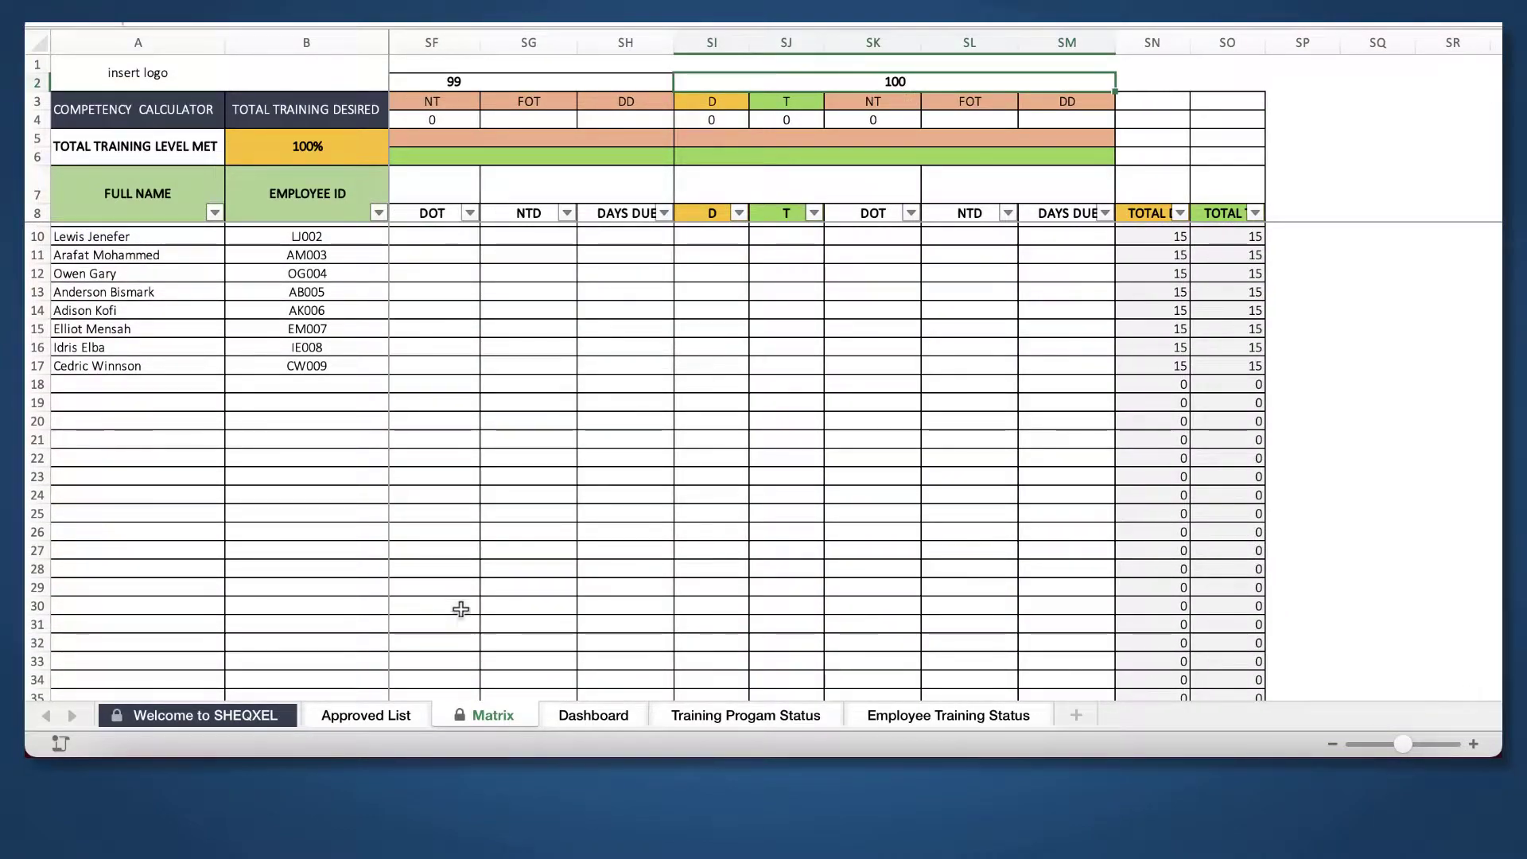
# - Glance over the Approved List, then return to the Matrix sheet's leftmost columns
pyautogui.click(381, 720)
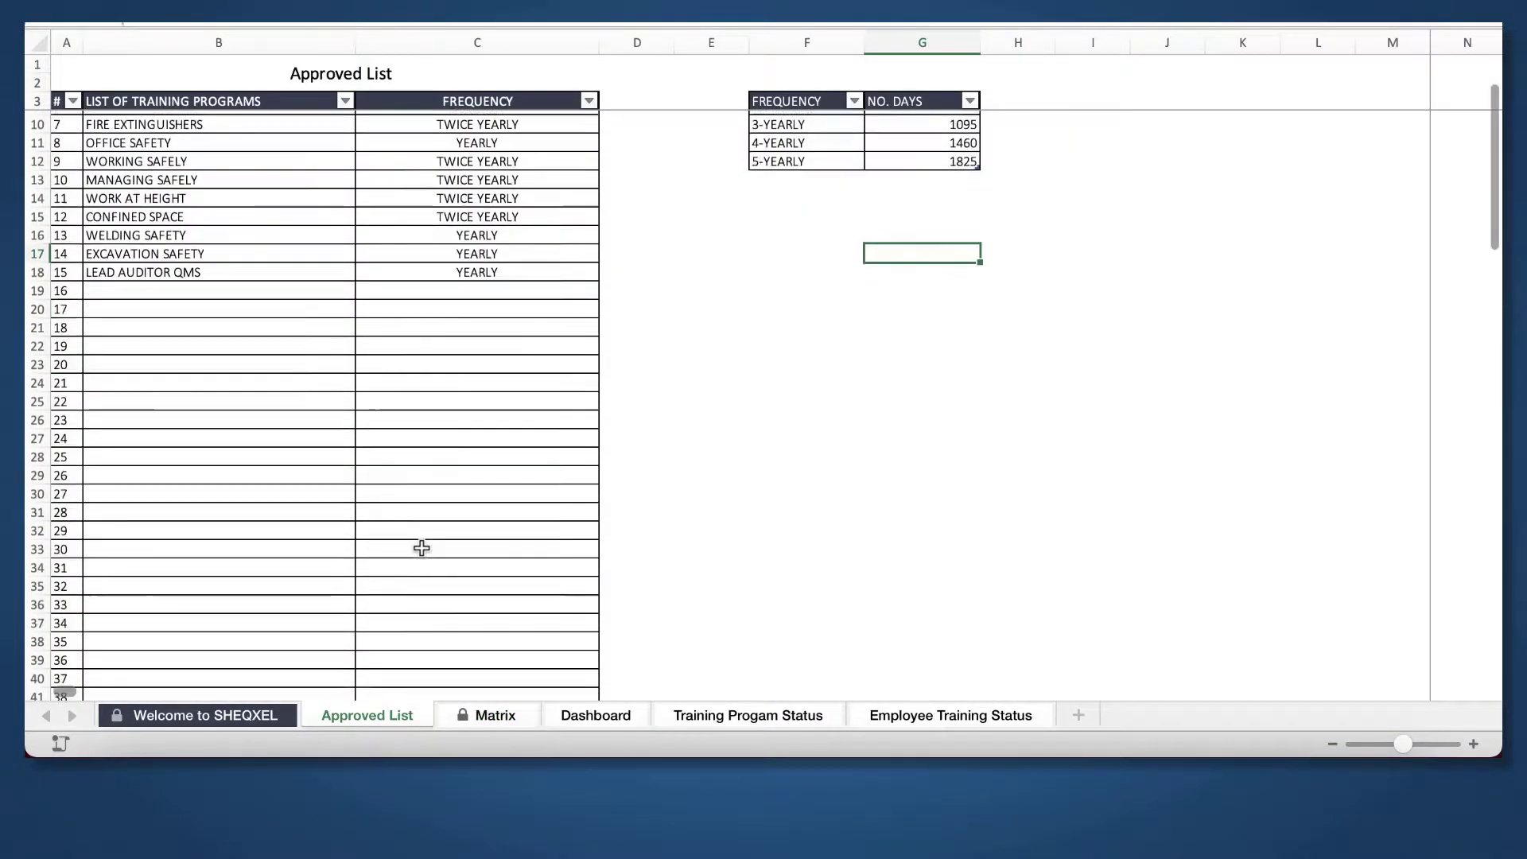
pyautogui.scroll(-20, 422, 548)
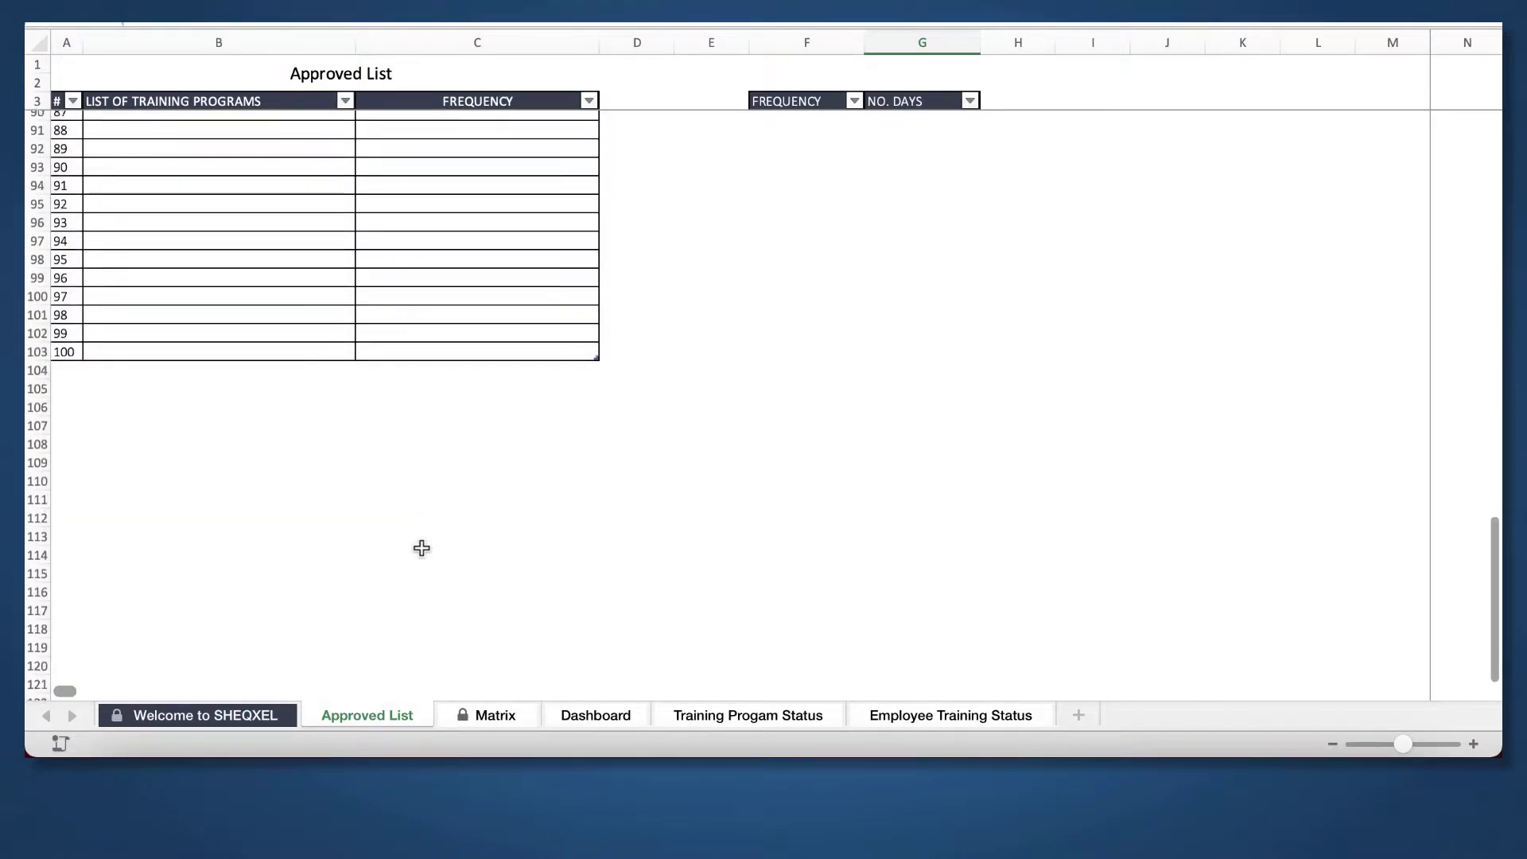
pyautogui.scroll(20, 421, 548)
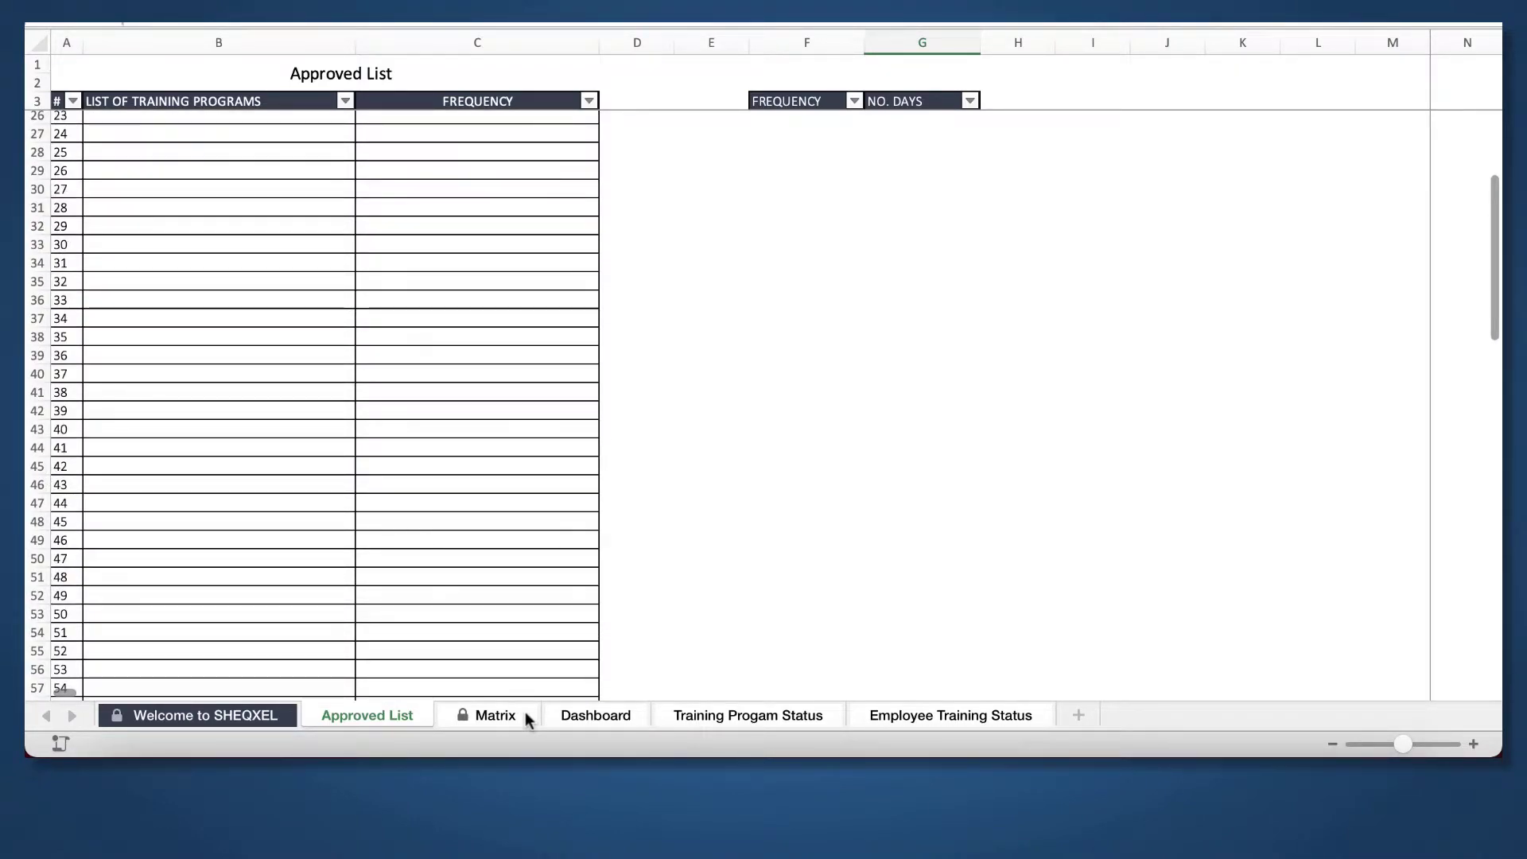
pyautogui.click(495, 716)
pyautogui.hscroll(-20, 990, 427)
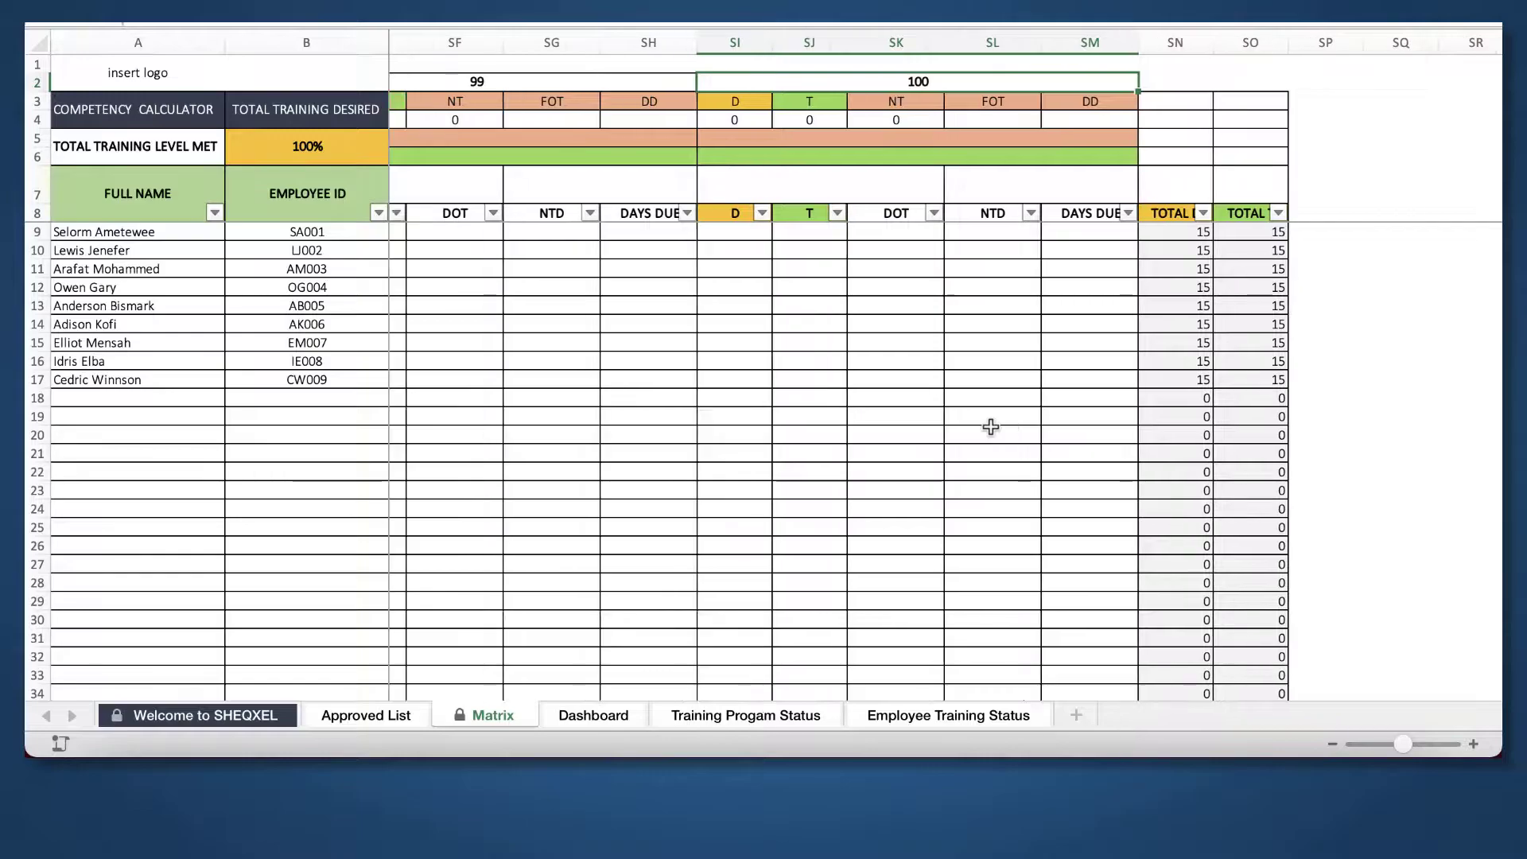
pyautogui.hscroll(-20, 991, 427)
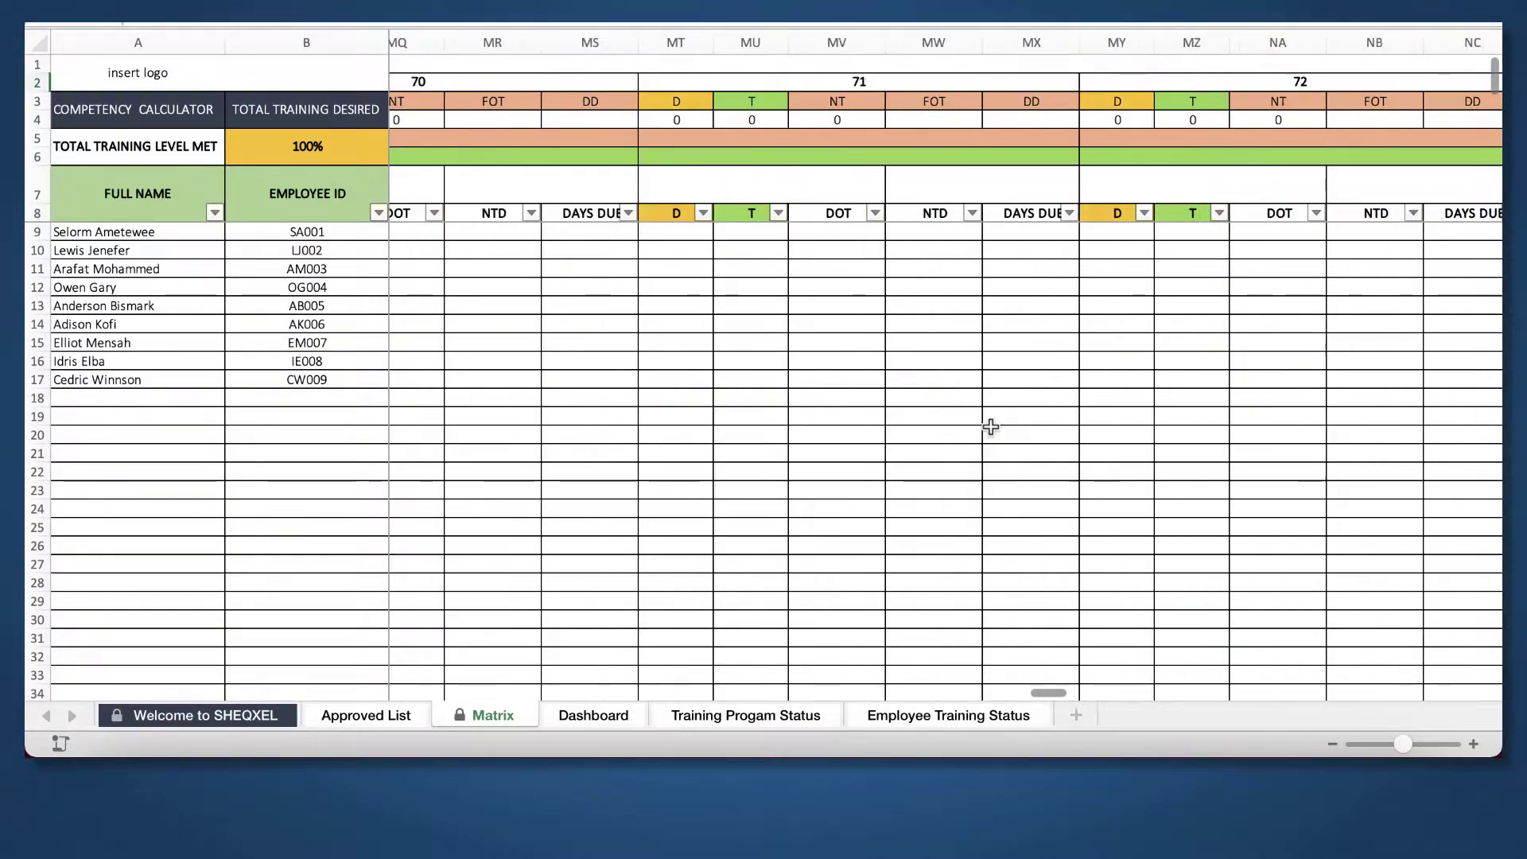
# - On the Dashboard, filter by employee and Admin/HSE departments, then clear the Name slicer filter
pyautogui.click(614, 712)
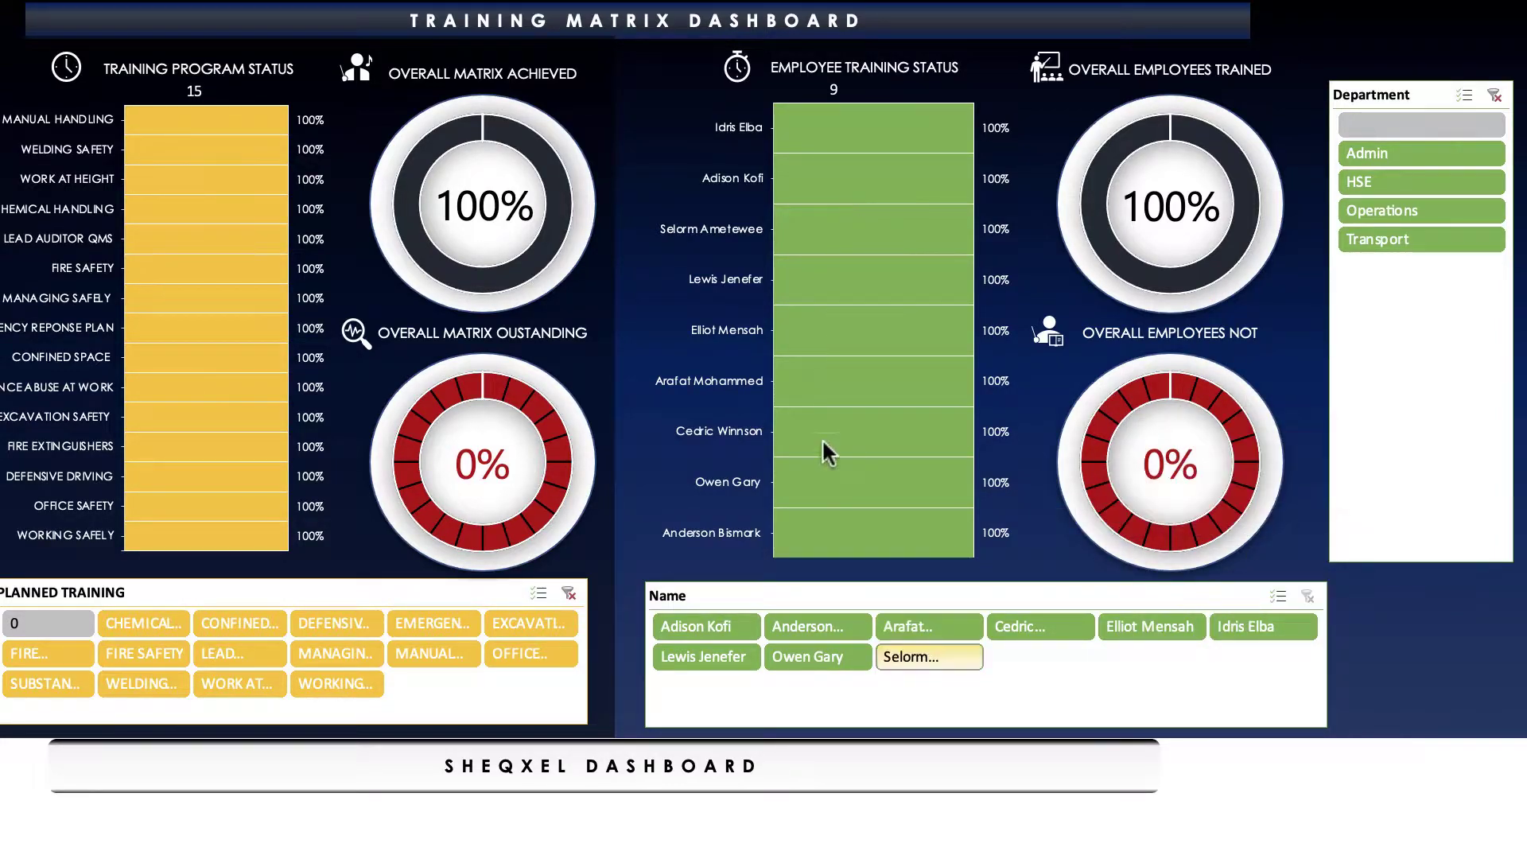
pyautogui.click(805, 626)
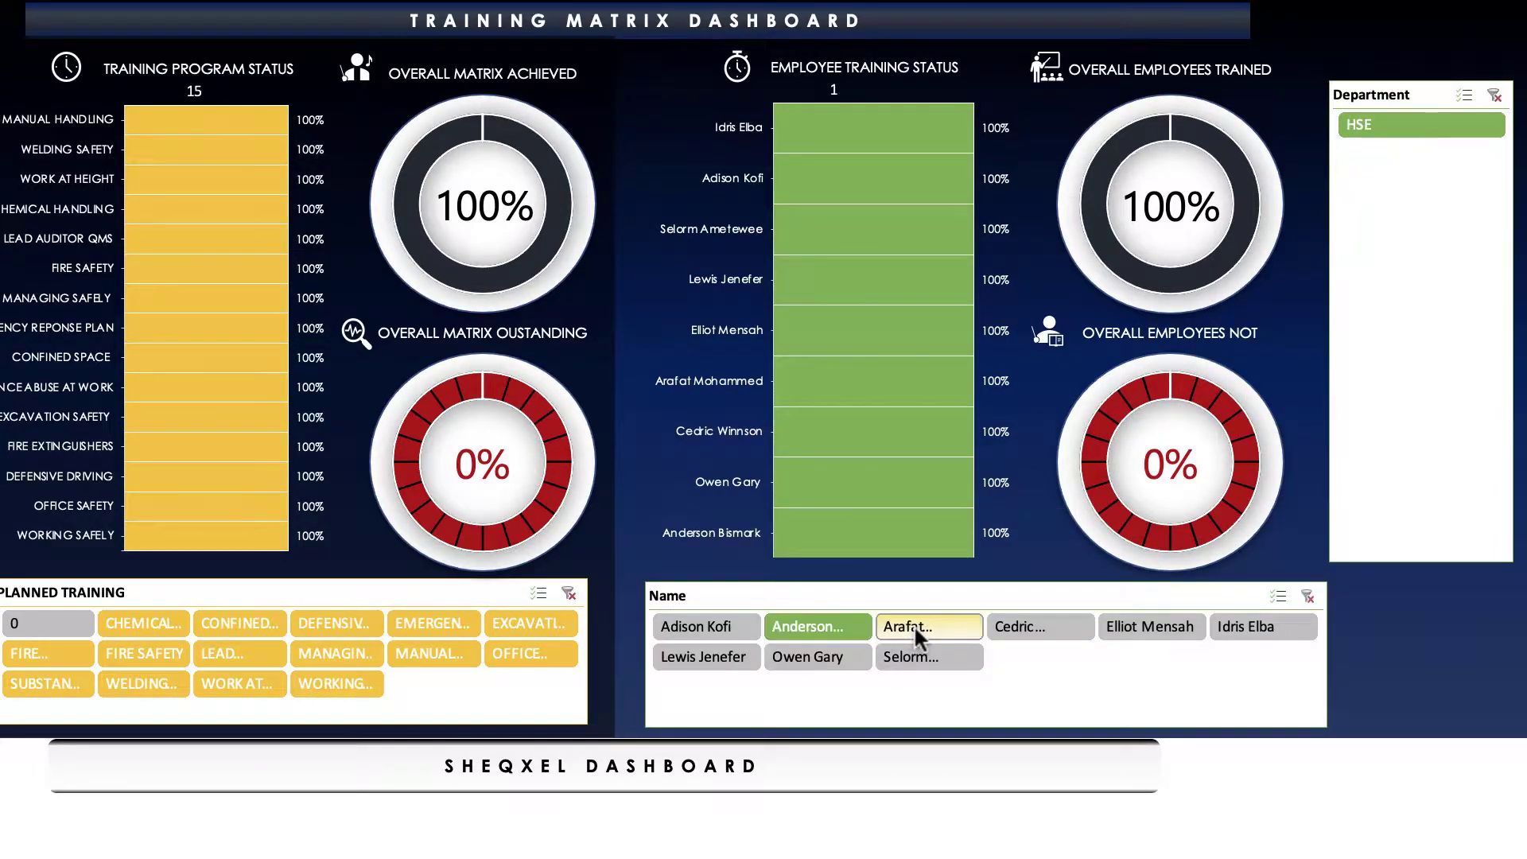
pyautogui.click(806, 626)
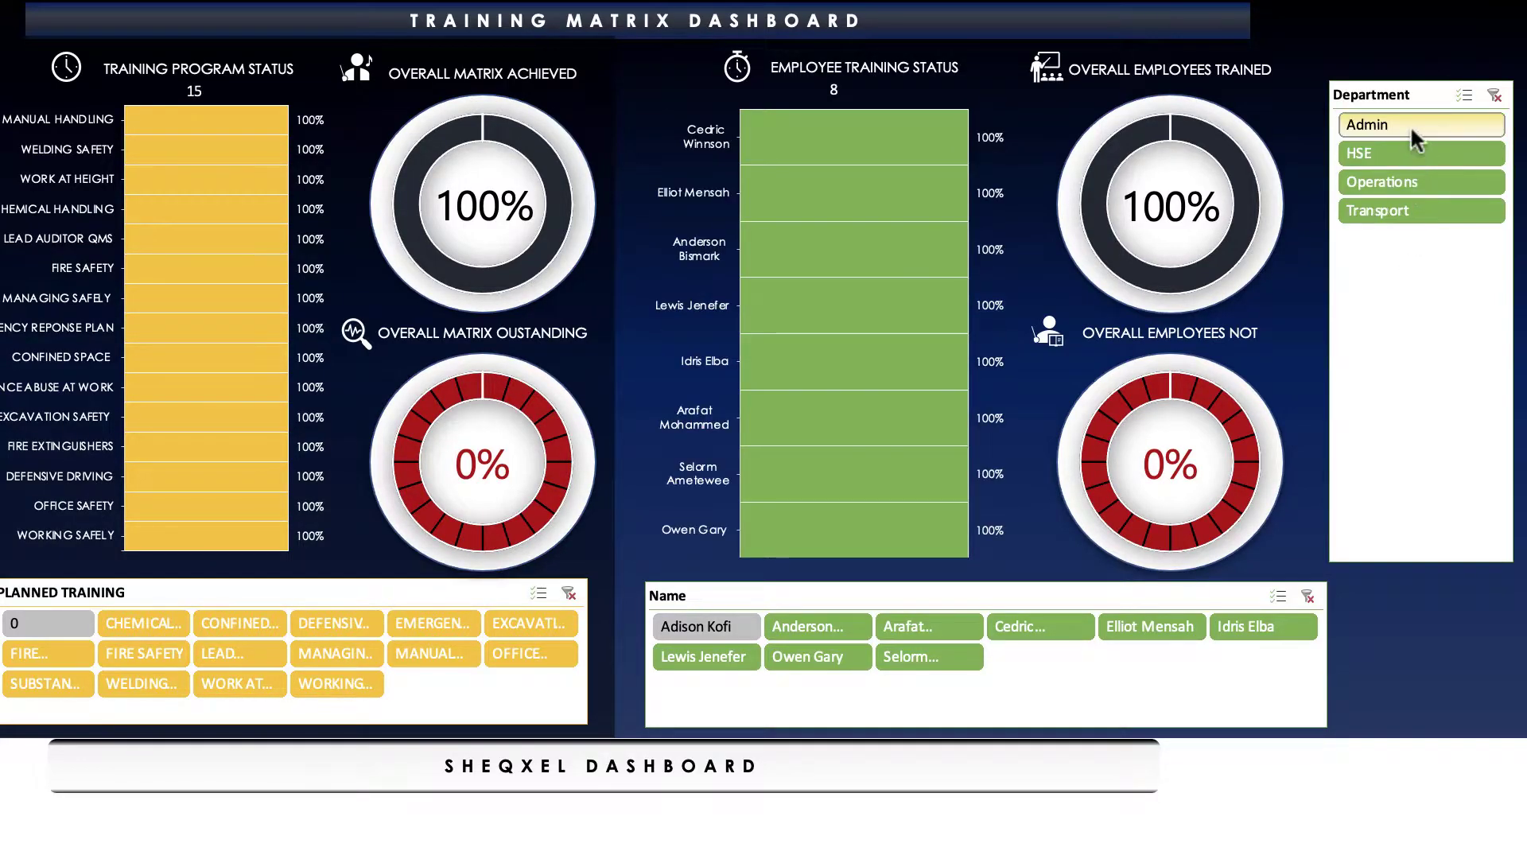
pyautogui.click(1411, 128)
pyautogui.click(1380, 151)
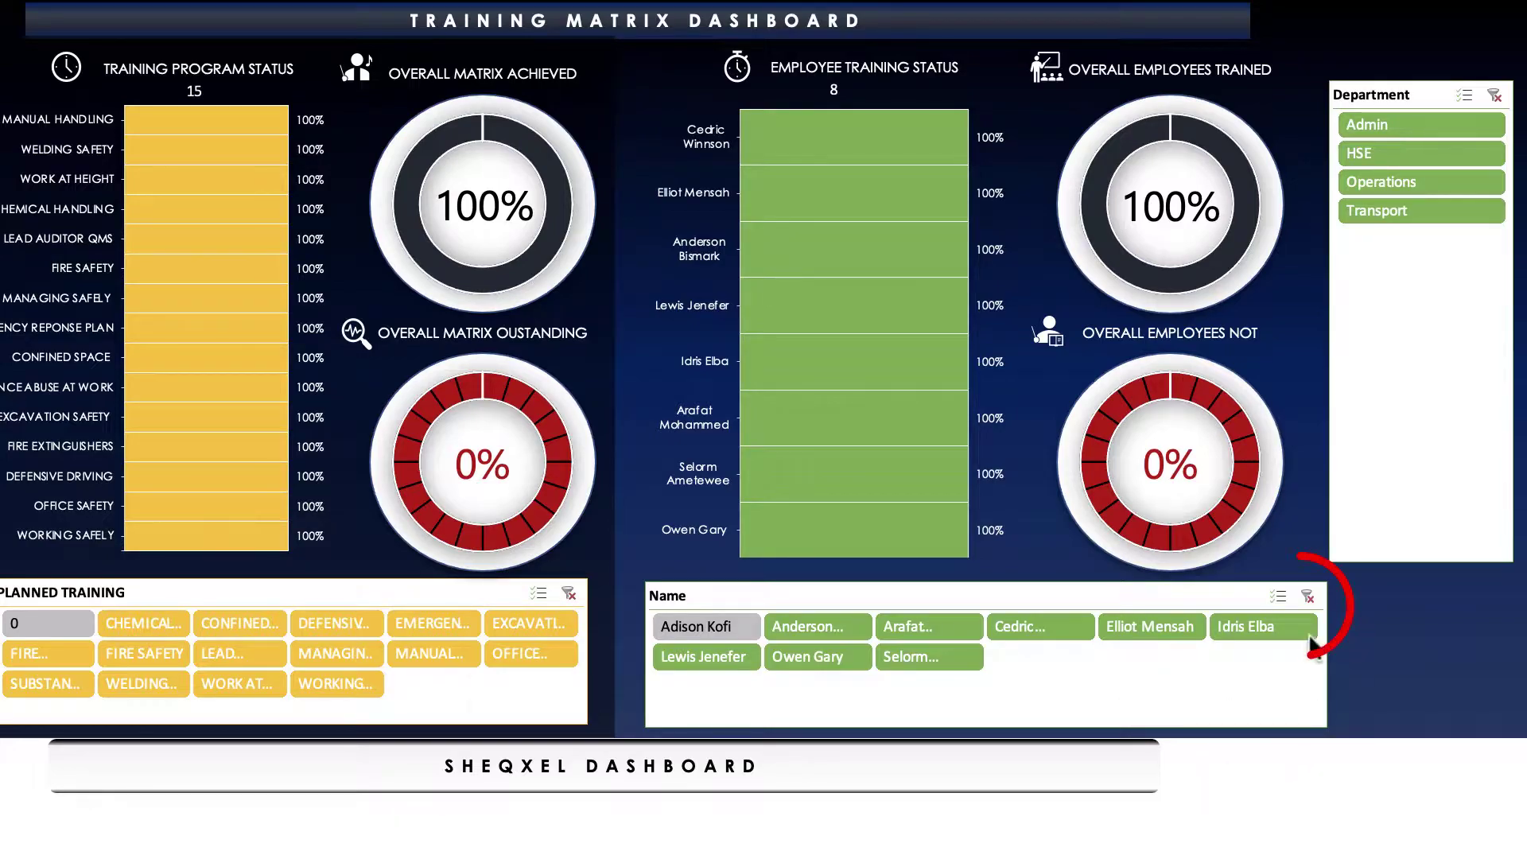
pyautogui.click(1309, 596)
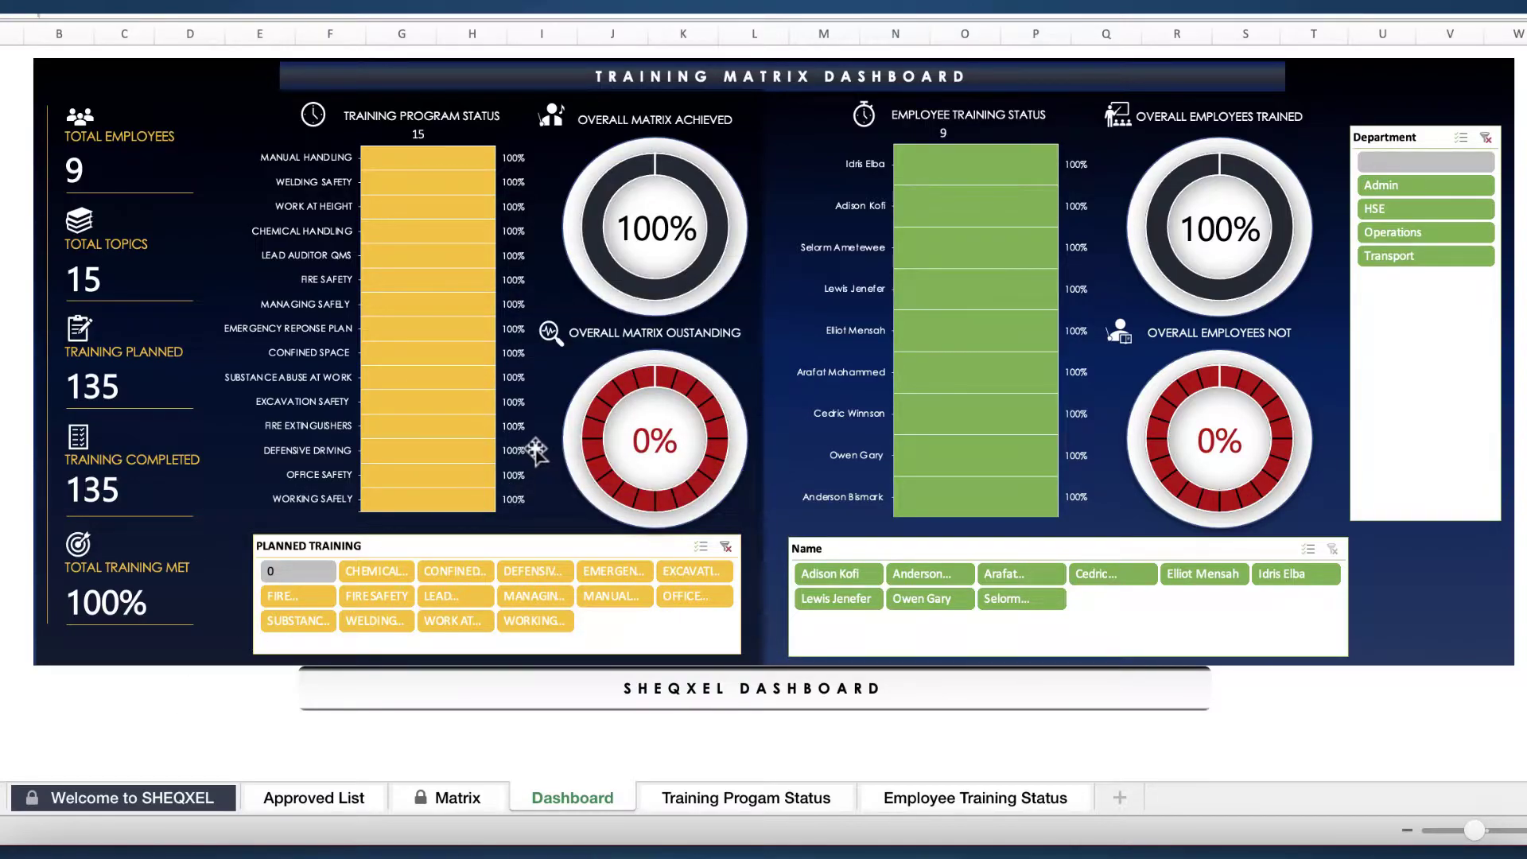
# - Scroll across the Matrix sheet, then go via the Dashboard to Training Progam Status
pyautogui.click(463, 805)
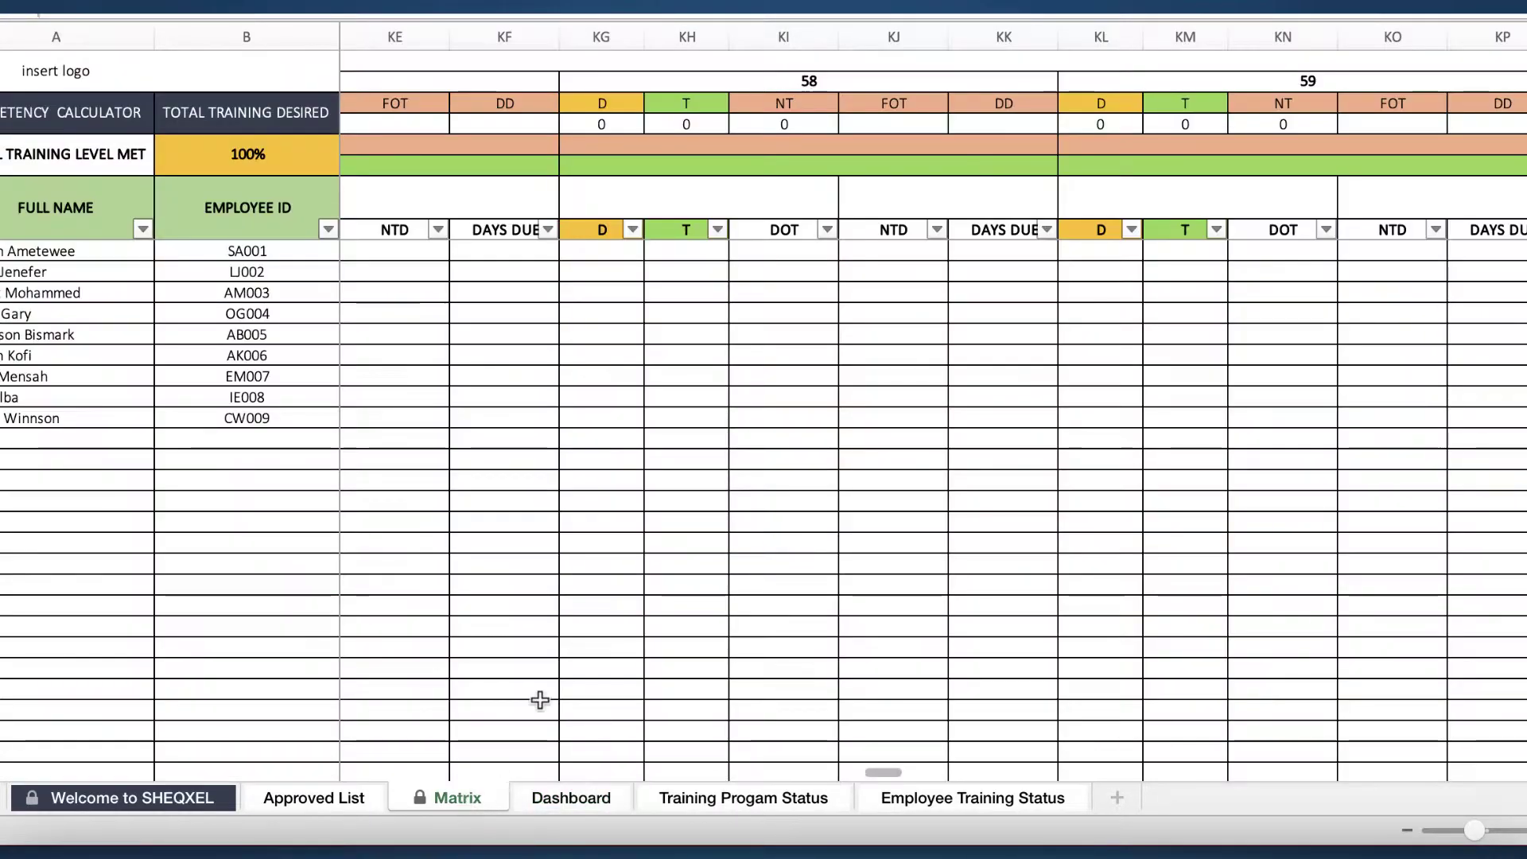
pyautogui.hscroll(-10, 859, 406)
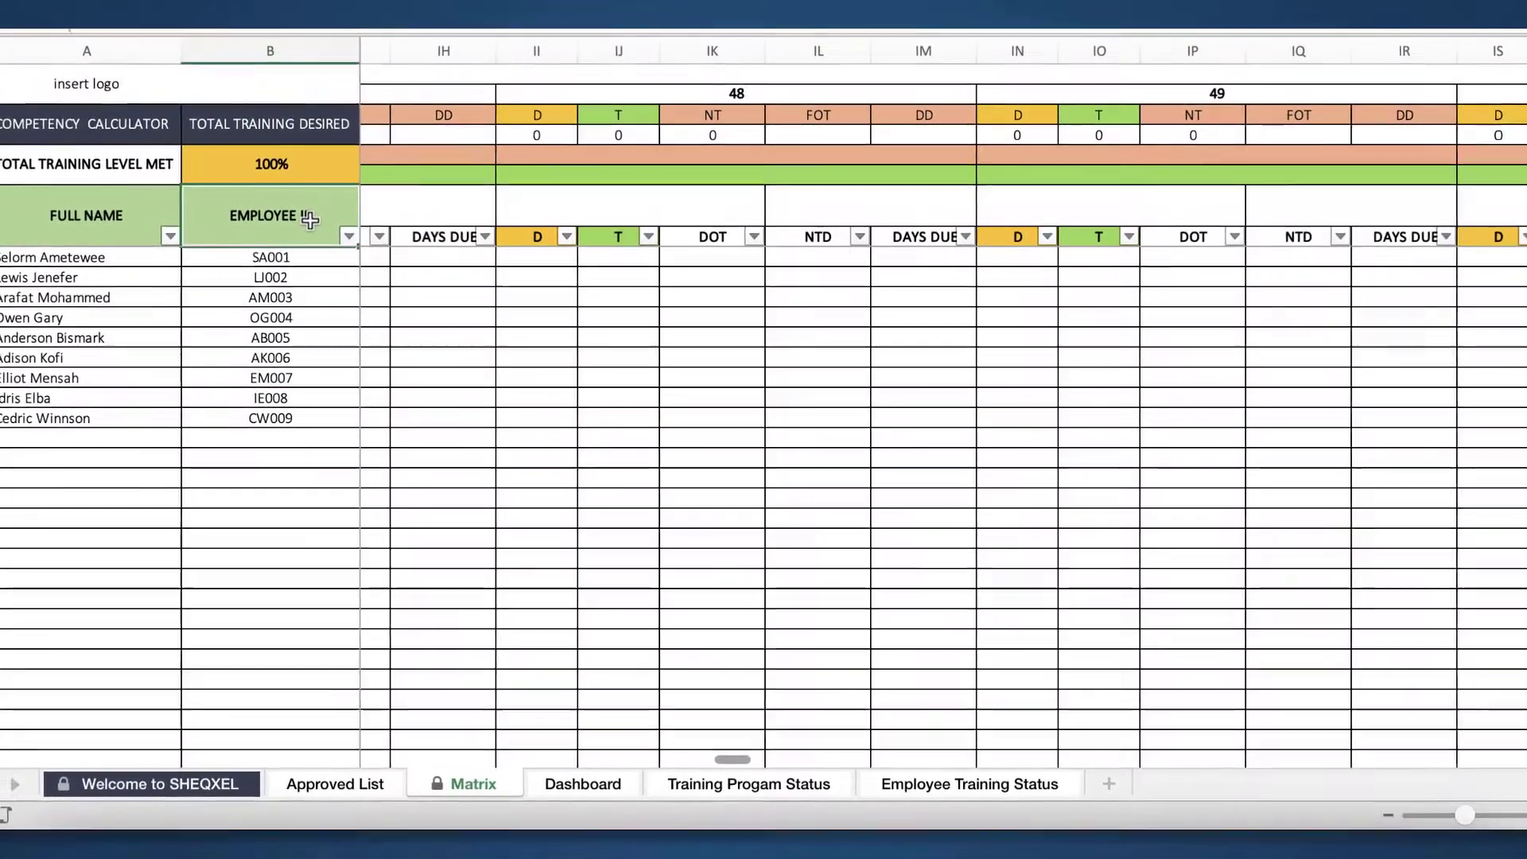
pyautogui.hscroll(-20, 319, 227)
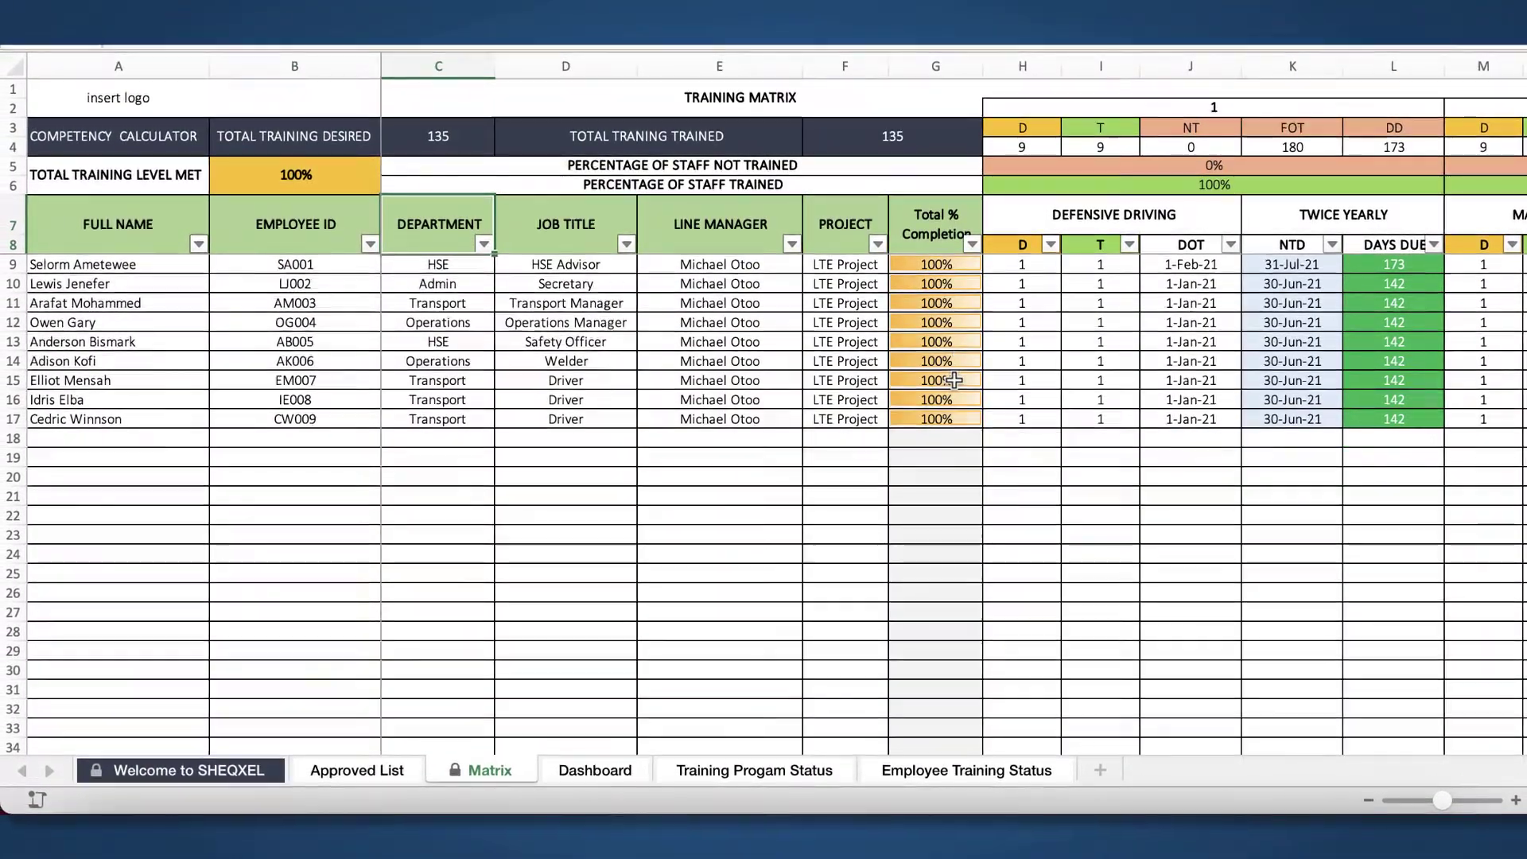
pyautogui.hscroll(3, 955, 380)
pyautogui.hscroll(10, 1385, 434)
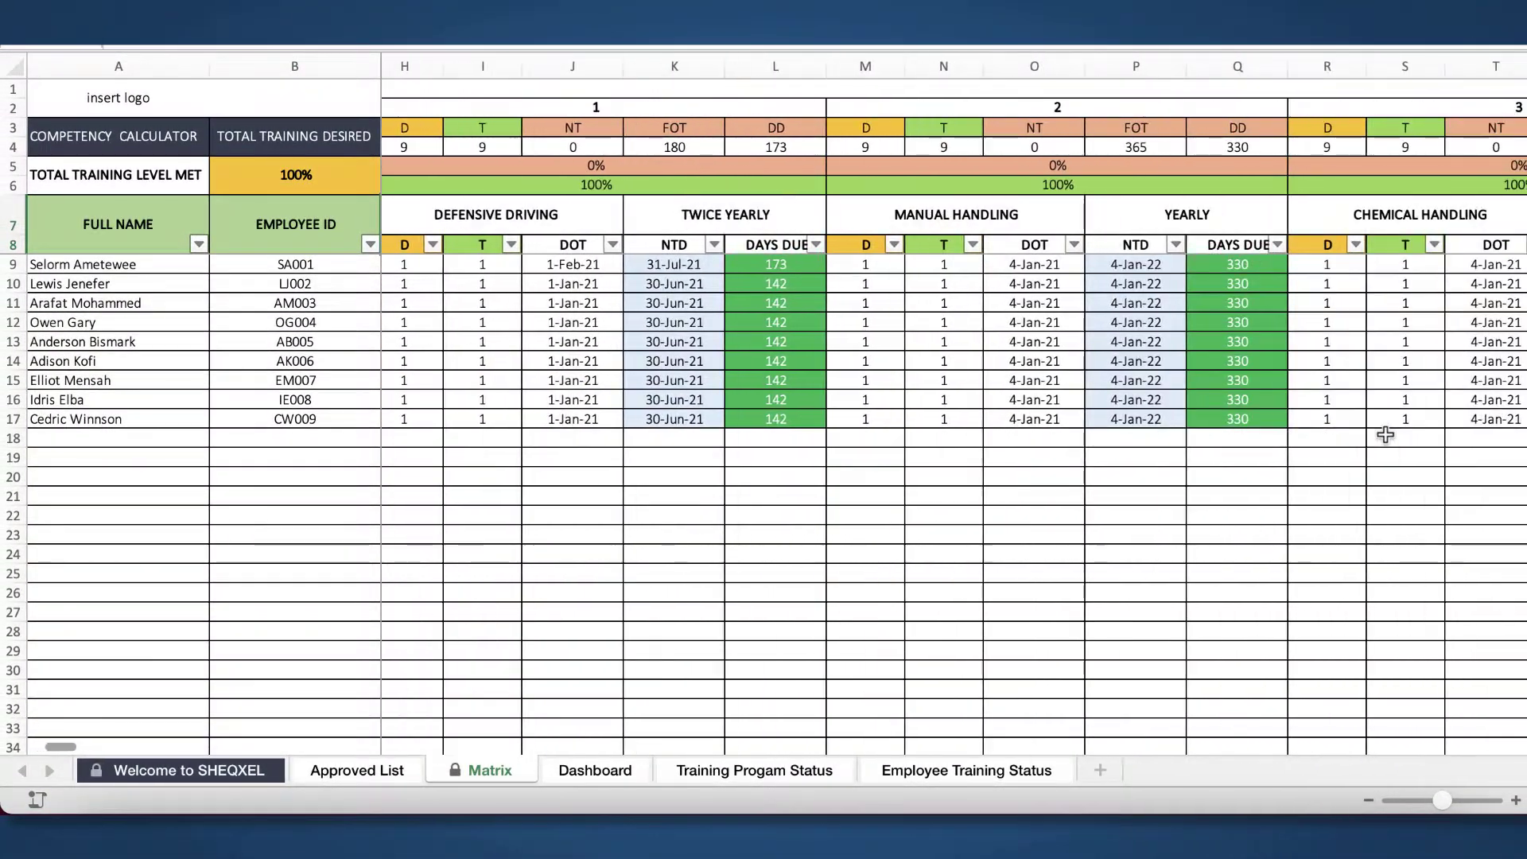
pyautogui.hscroll(-12, 1027, 488)
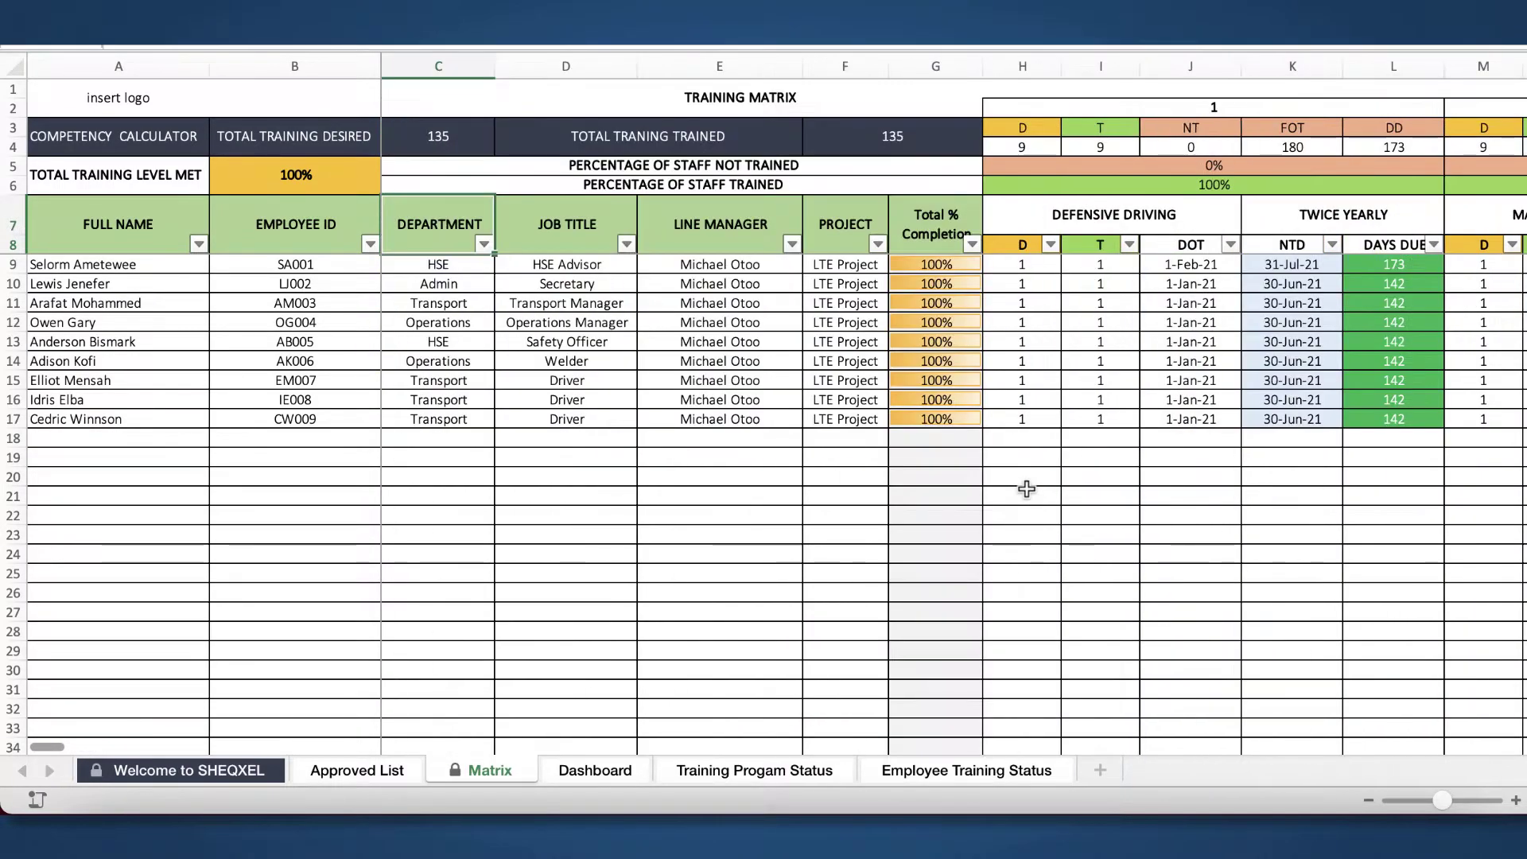
pyautogui.click(589, 771)
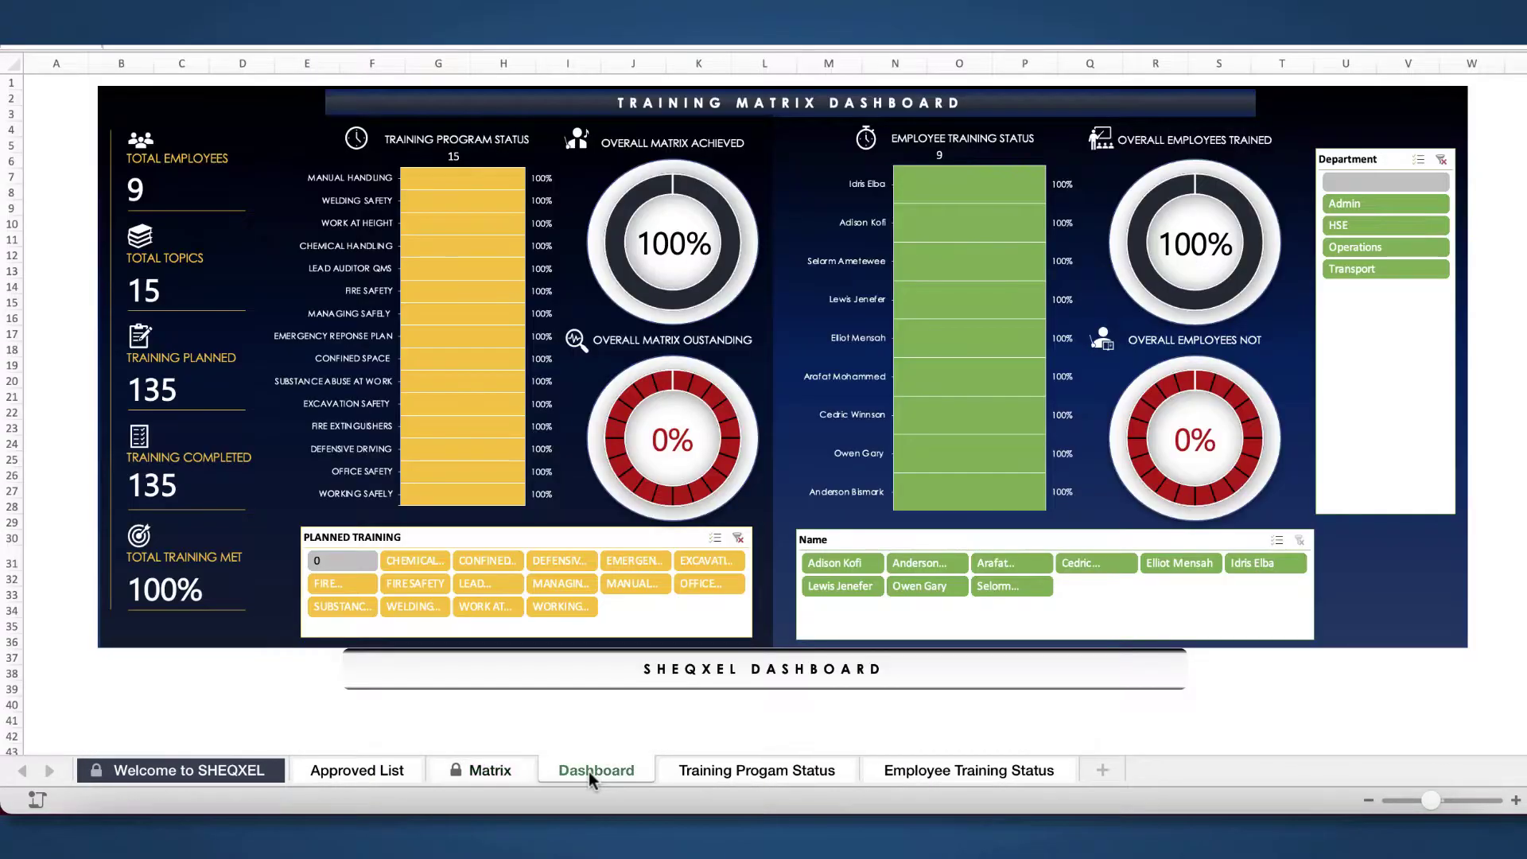
pyautogui.click(754, 776)
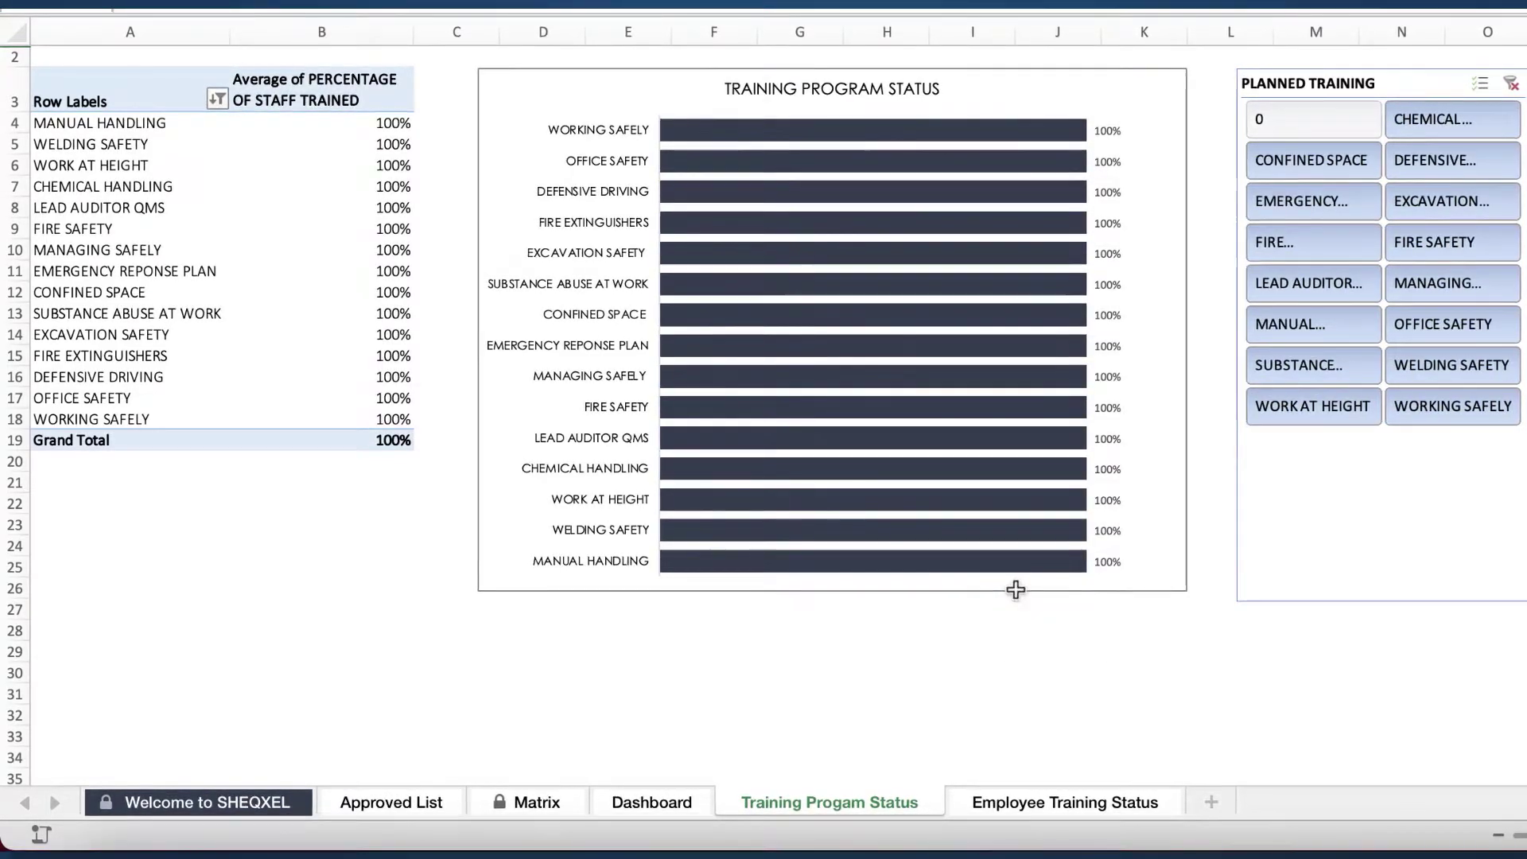
# - Open the Employee Training Status sheet charting all nine employees at 100%
pyautogui.click(1076, 800)
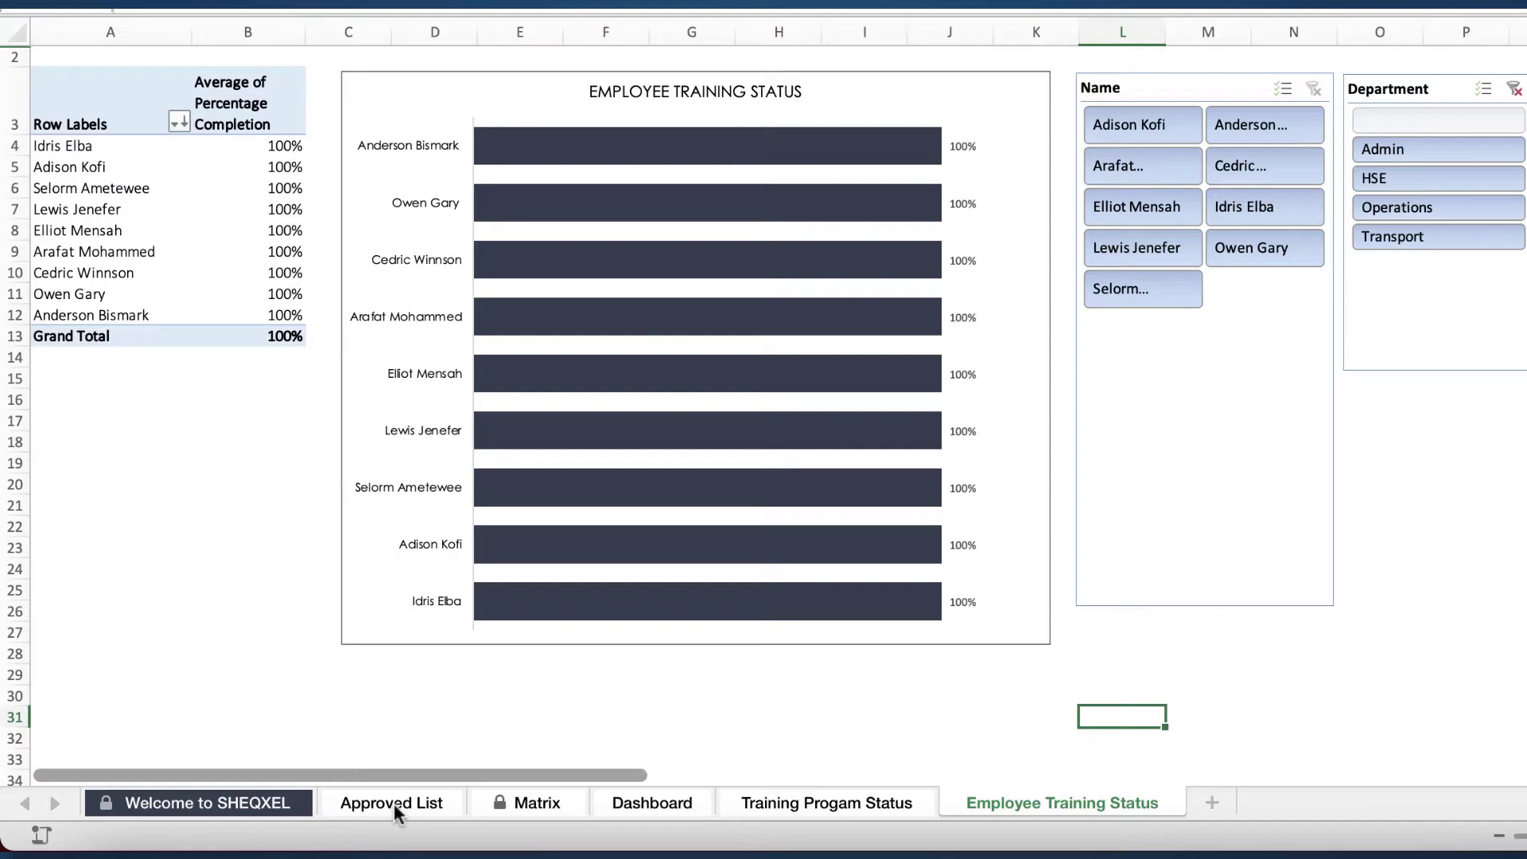
# - Compare the Approved List with the Matrix's Defensive Driving and Manual Handling columns
pyautogui.click(394, 803)
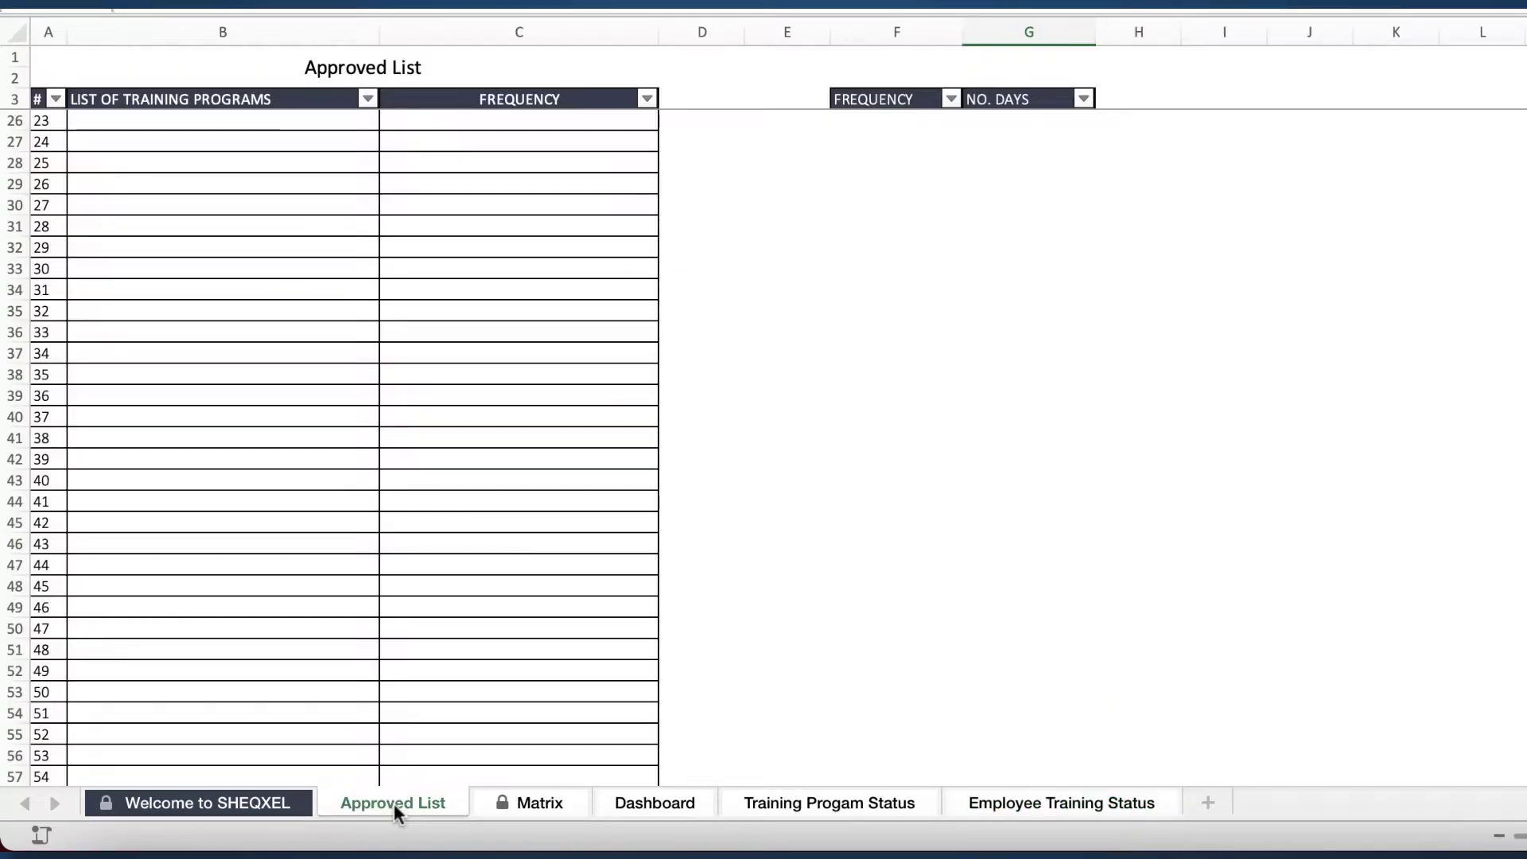
pyautogui.hotkey('ctrl', 'pagedown')
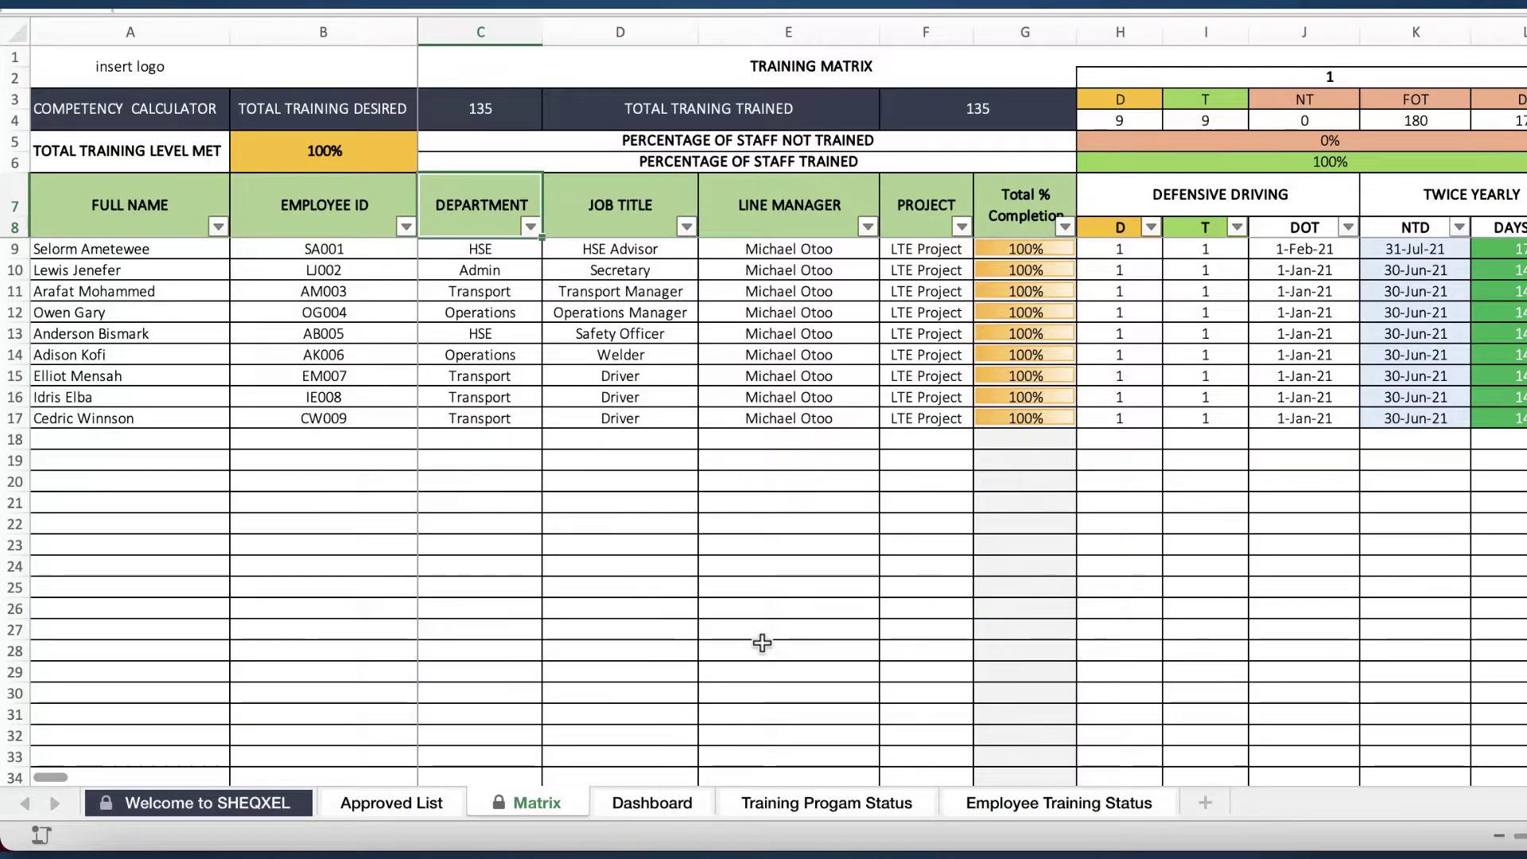
pyautogui.click(394, 803)
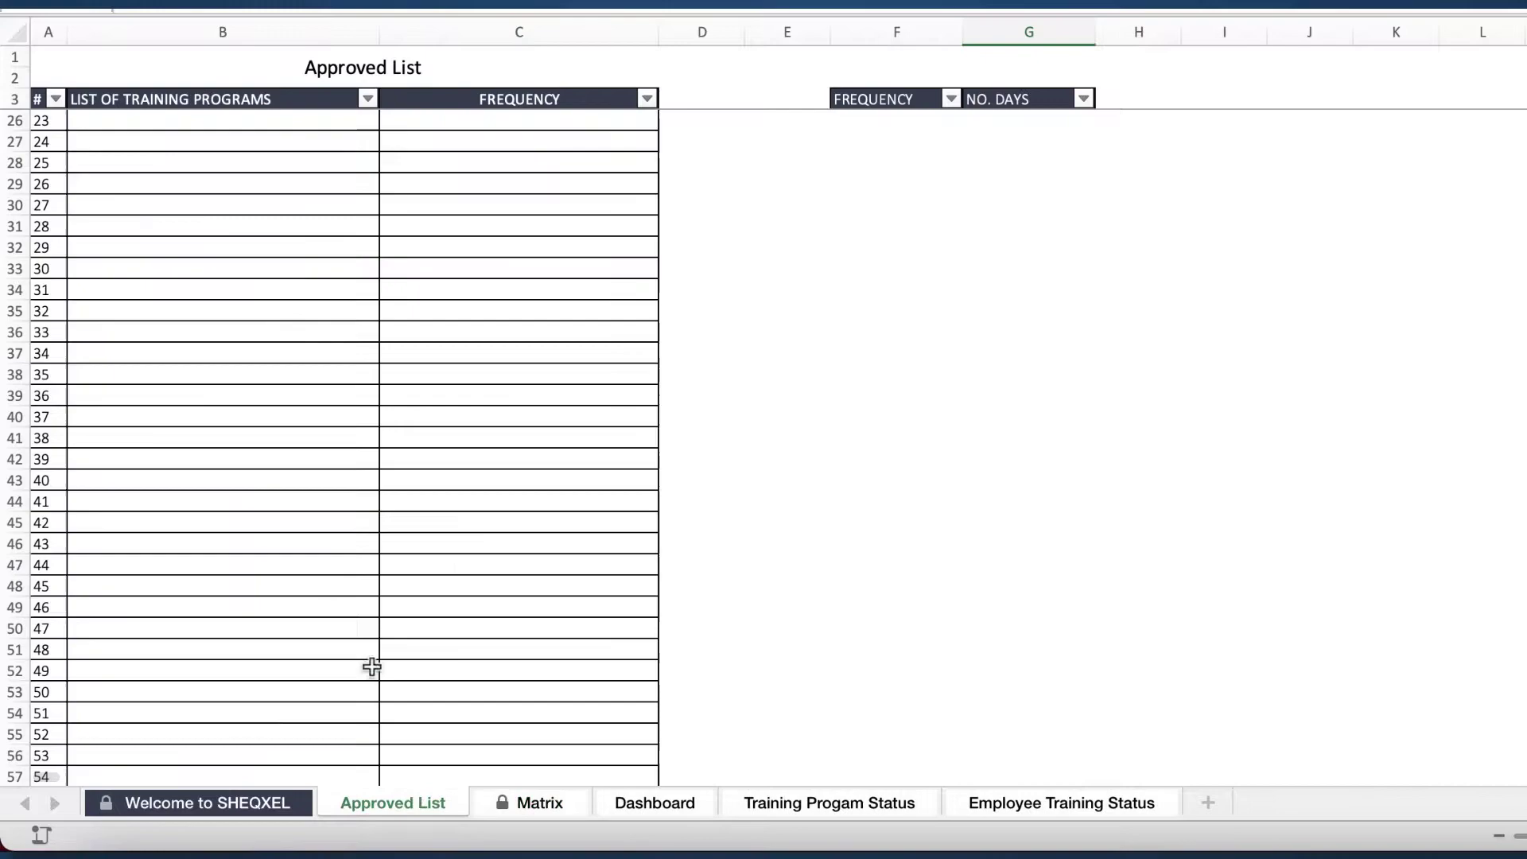
pyautogui.click(547, 803)
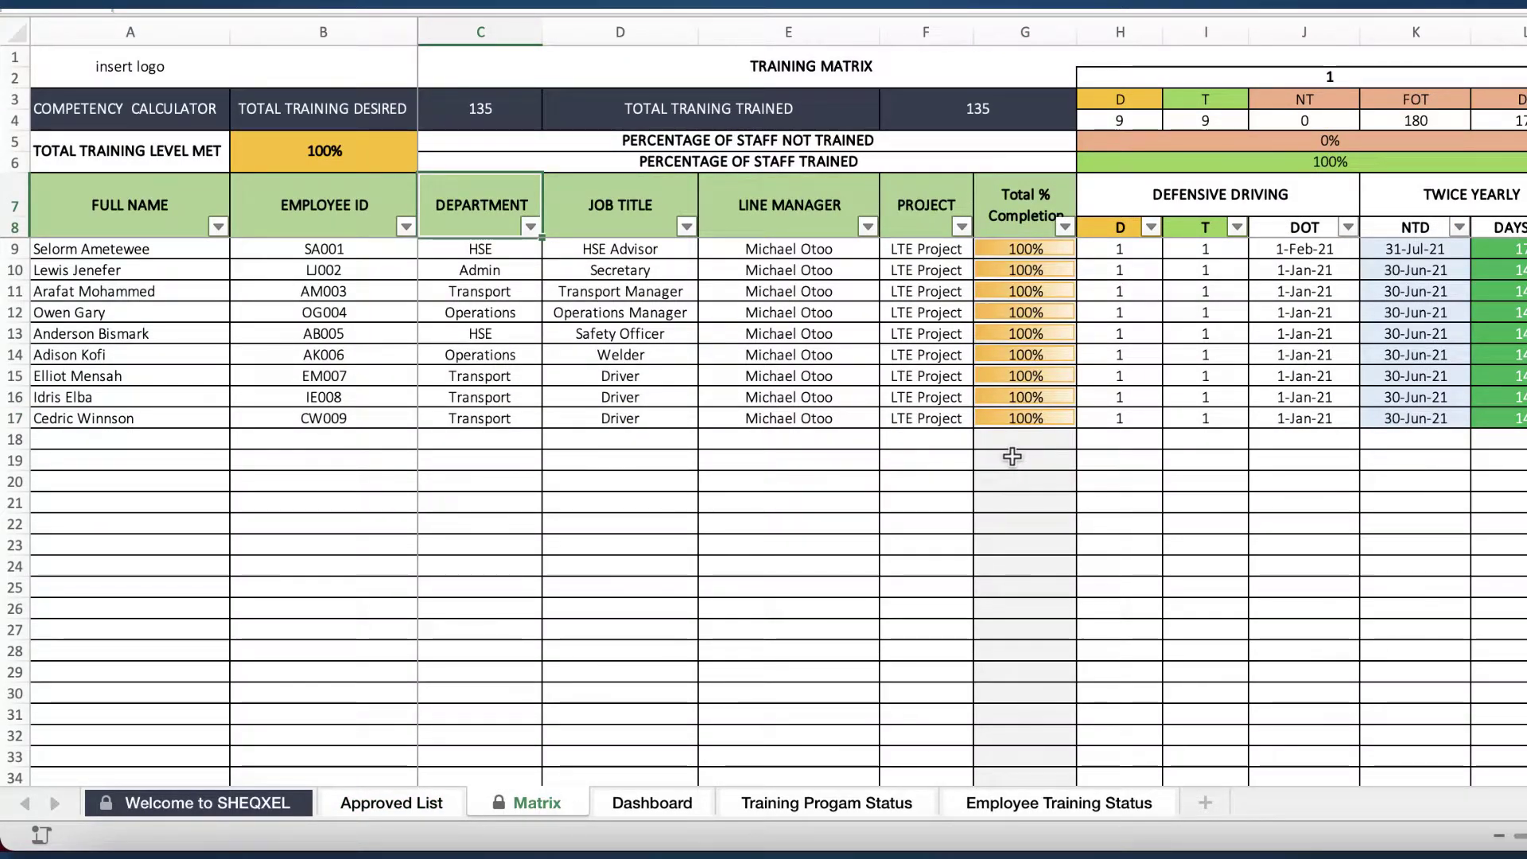
pyautogui.moveTo(1012, 456); pyautogui.dragTo(698, 411)
pyautogui.moveTo(913, 433); pyautogui.dragTo(78, 248)
pyautogui.click(996, 415)
pyautogui.hscroll(1, 1192, 460)
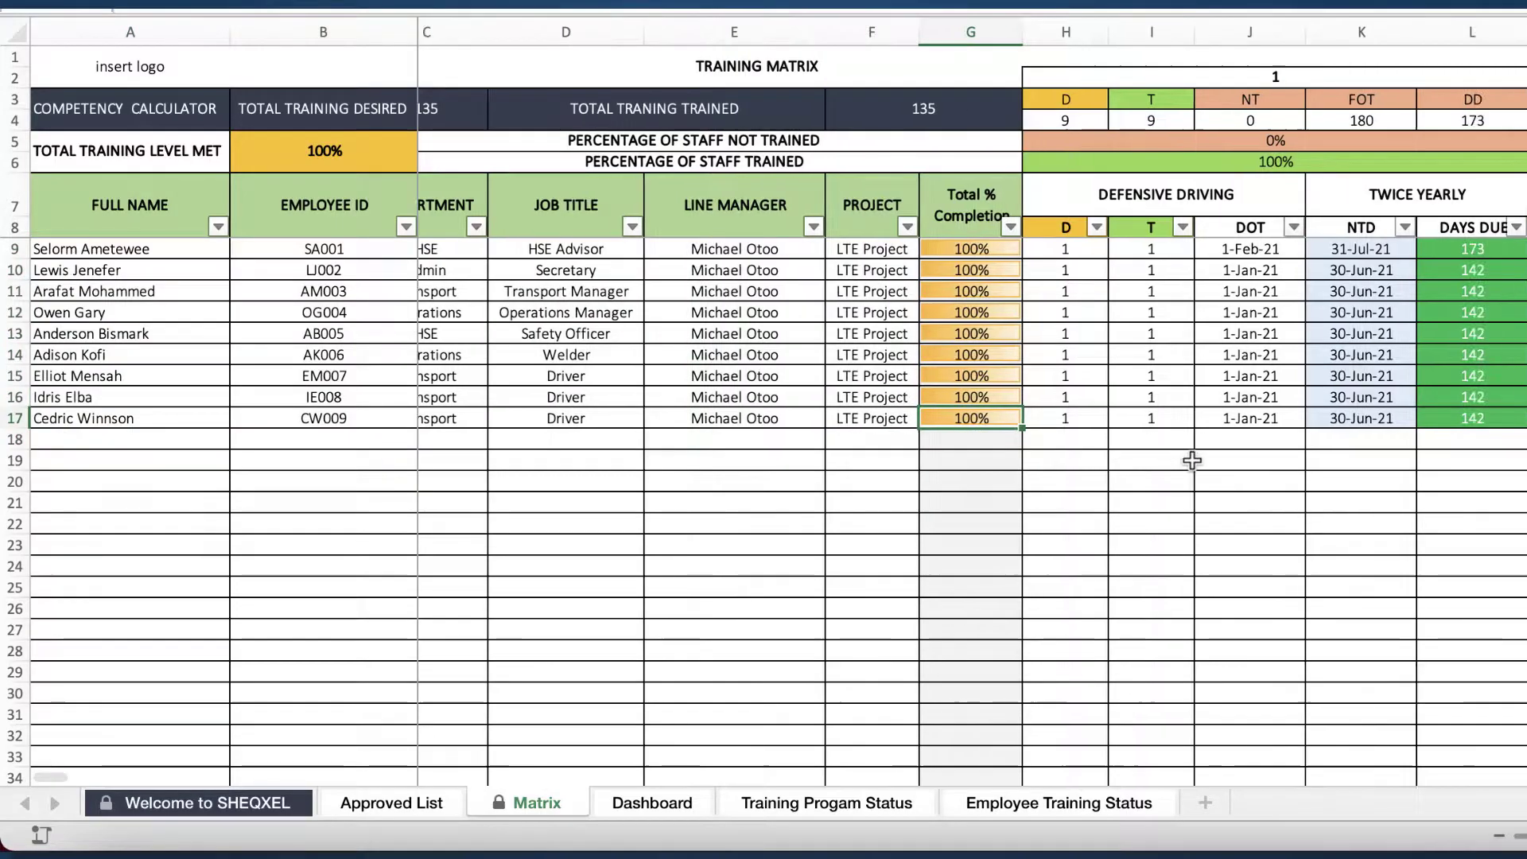
pyautogui.hscroll(5, 1191, 461)
pyautogui.hscroll(-1, 1278, 426)
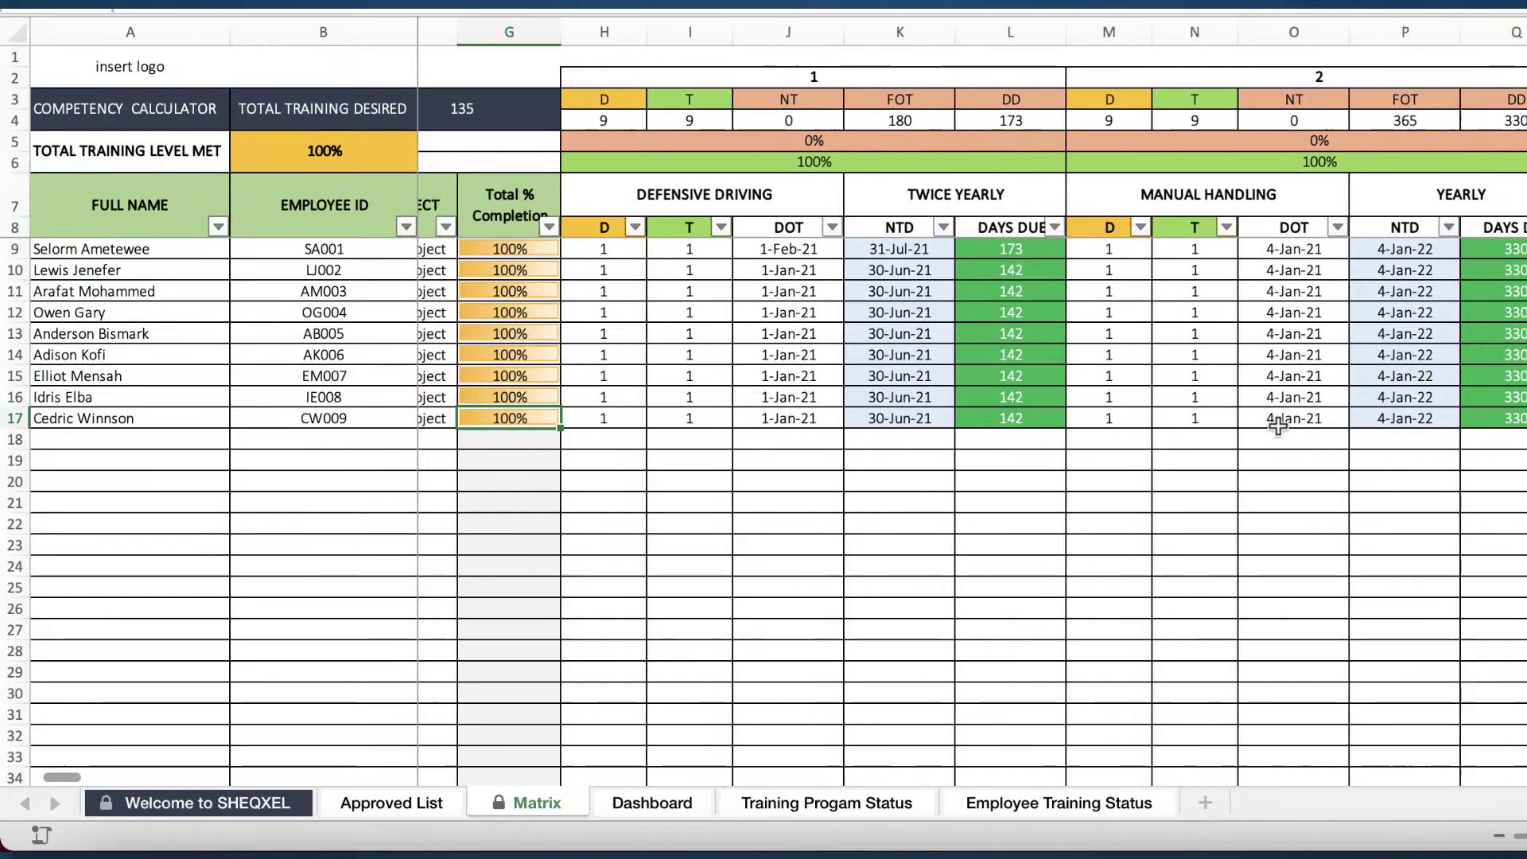
pyautogui.hscroll(-1, 1278, 426)
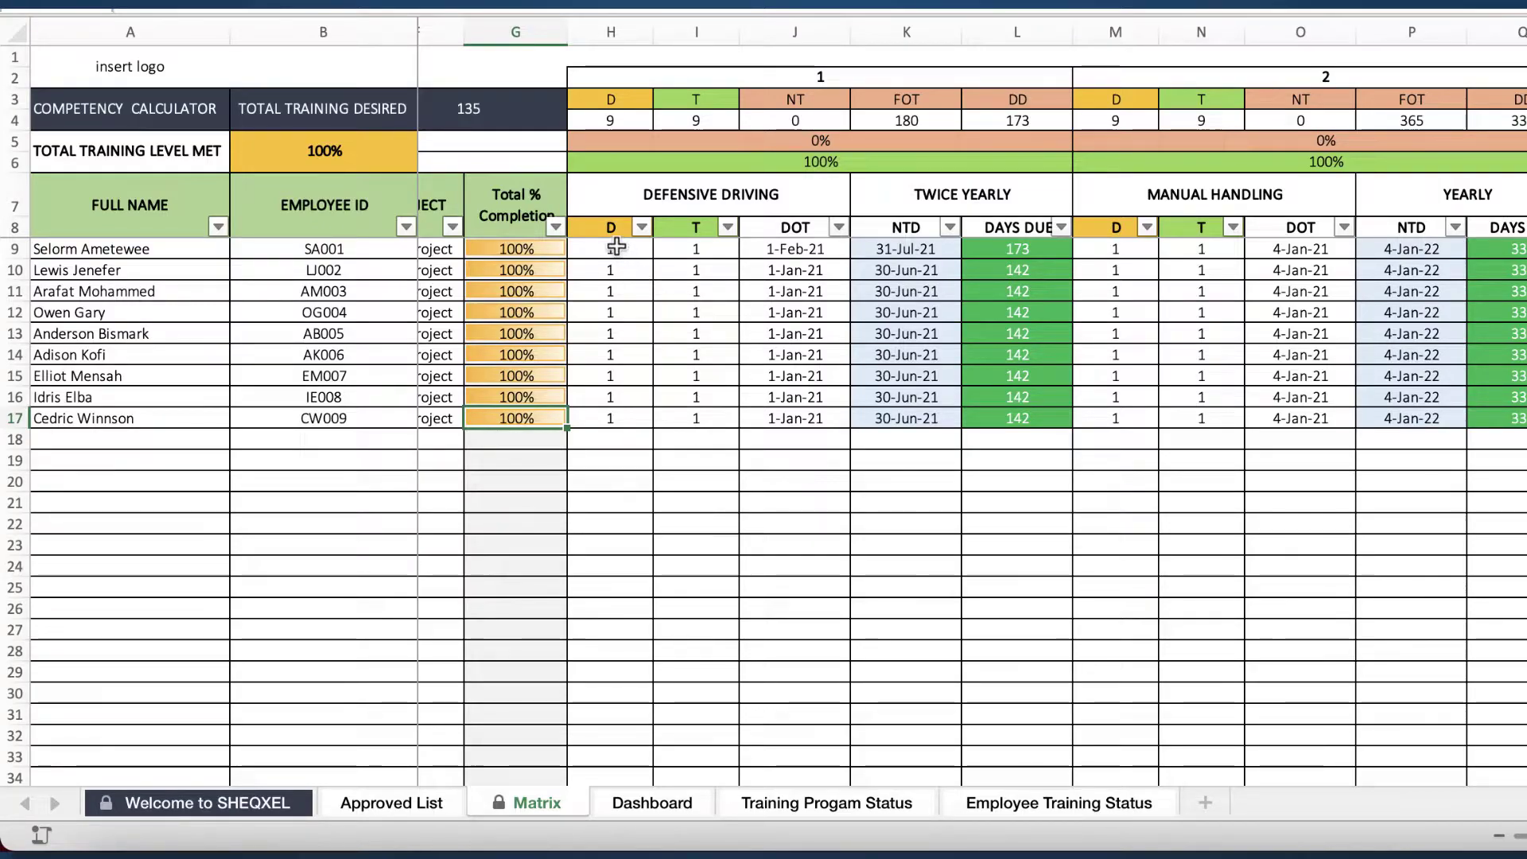
# - Clear the Defensive Driving entries and the Manual Handling heading and entries
pyautogui.moveTo(616, 247); pyautogui.dragTo(774, 415)
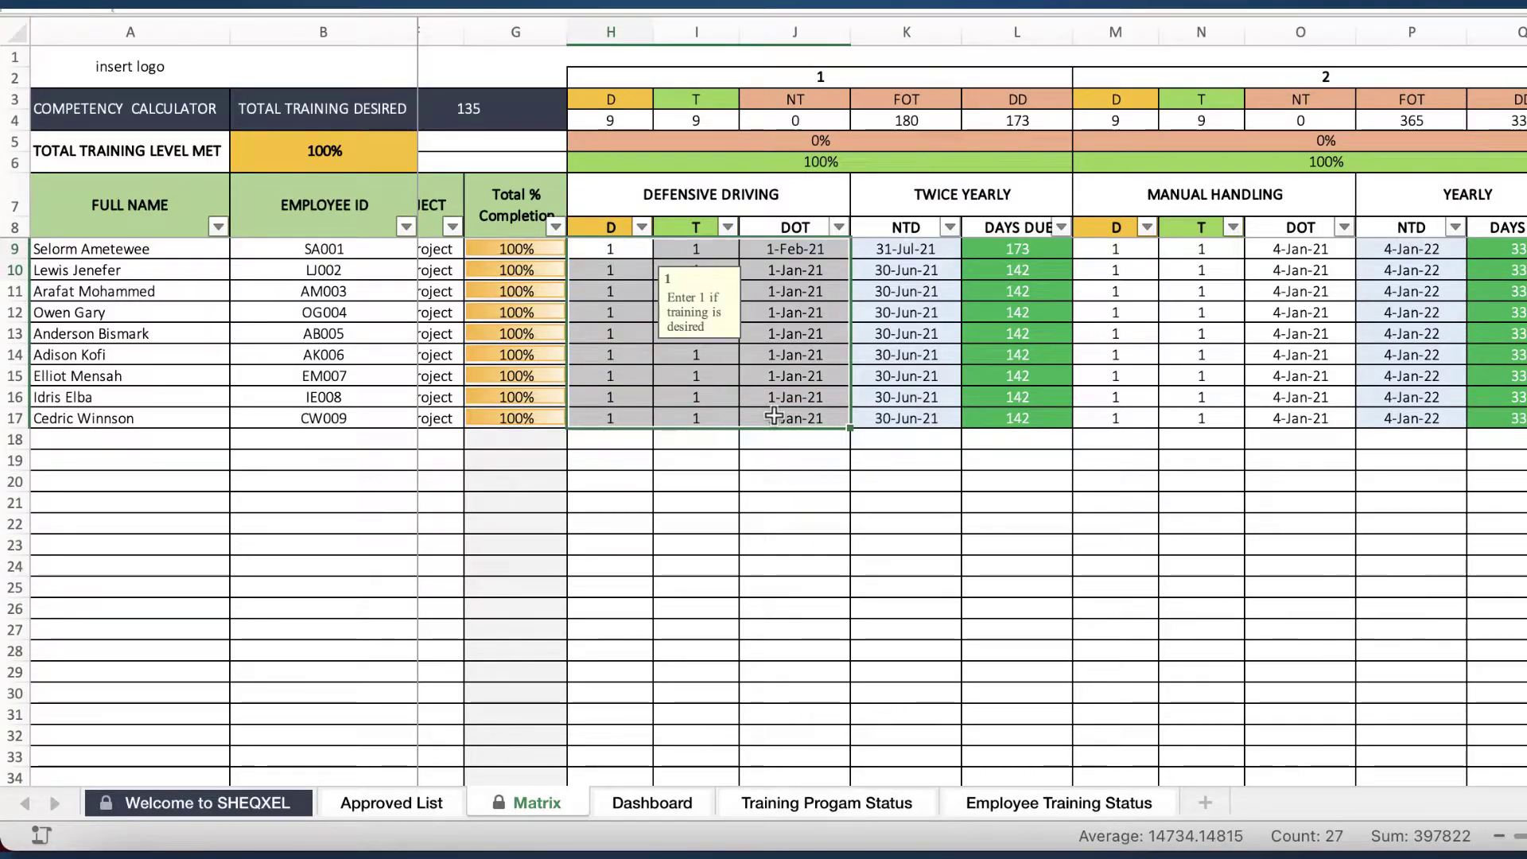
pyautogui.write('\\')
pyautogui.click(816, 477)
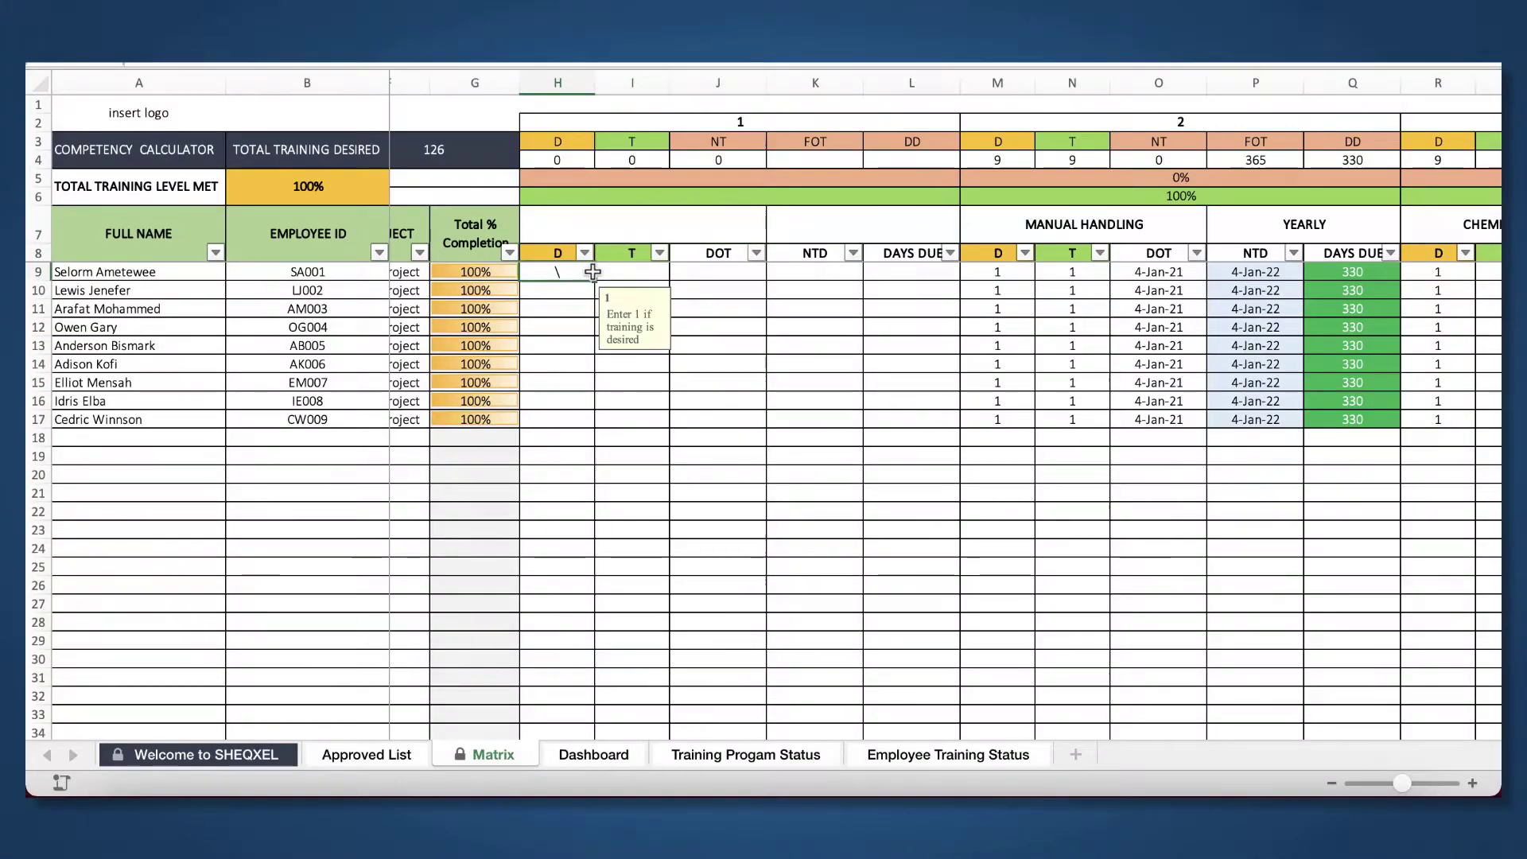
pyautogui.hscroll(5, 795, 207)
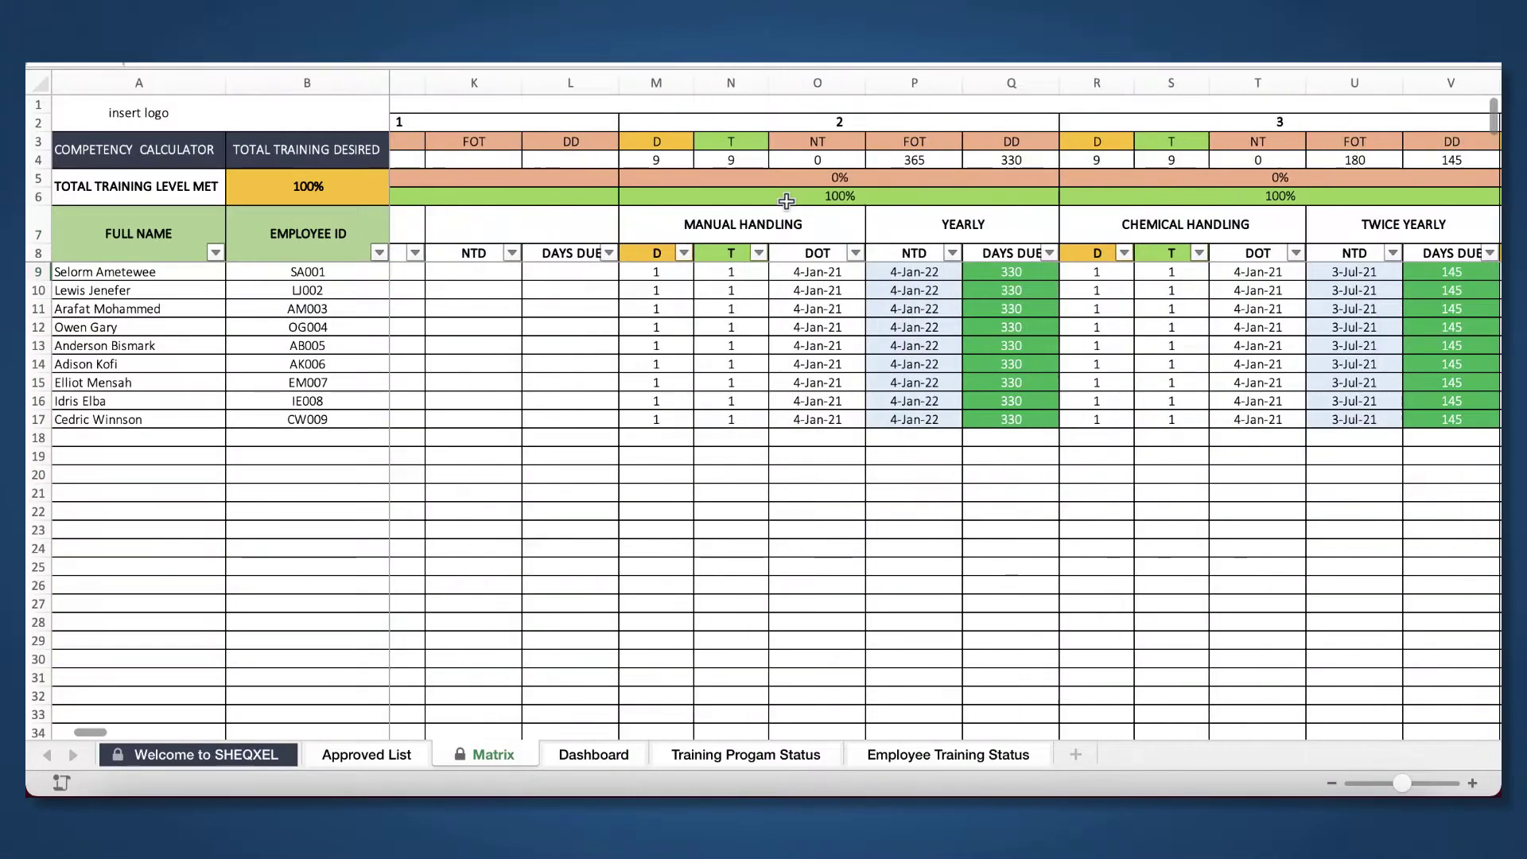
pyautogui.click(836, 193)
pyautogui.press('Delete')
pyautogui.moveTo(636, 272); pyautogui.dragTo(843, 419)
pyautogui.press('Delete')
pyautogui.hscroll(-3, 1142, 528)
pyautogui.click(935, 477)
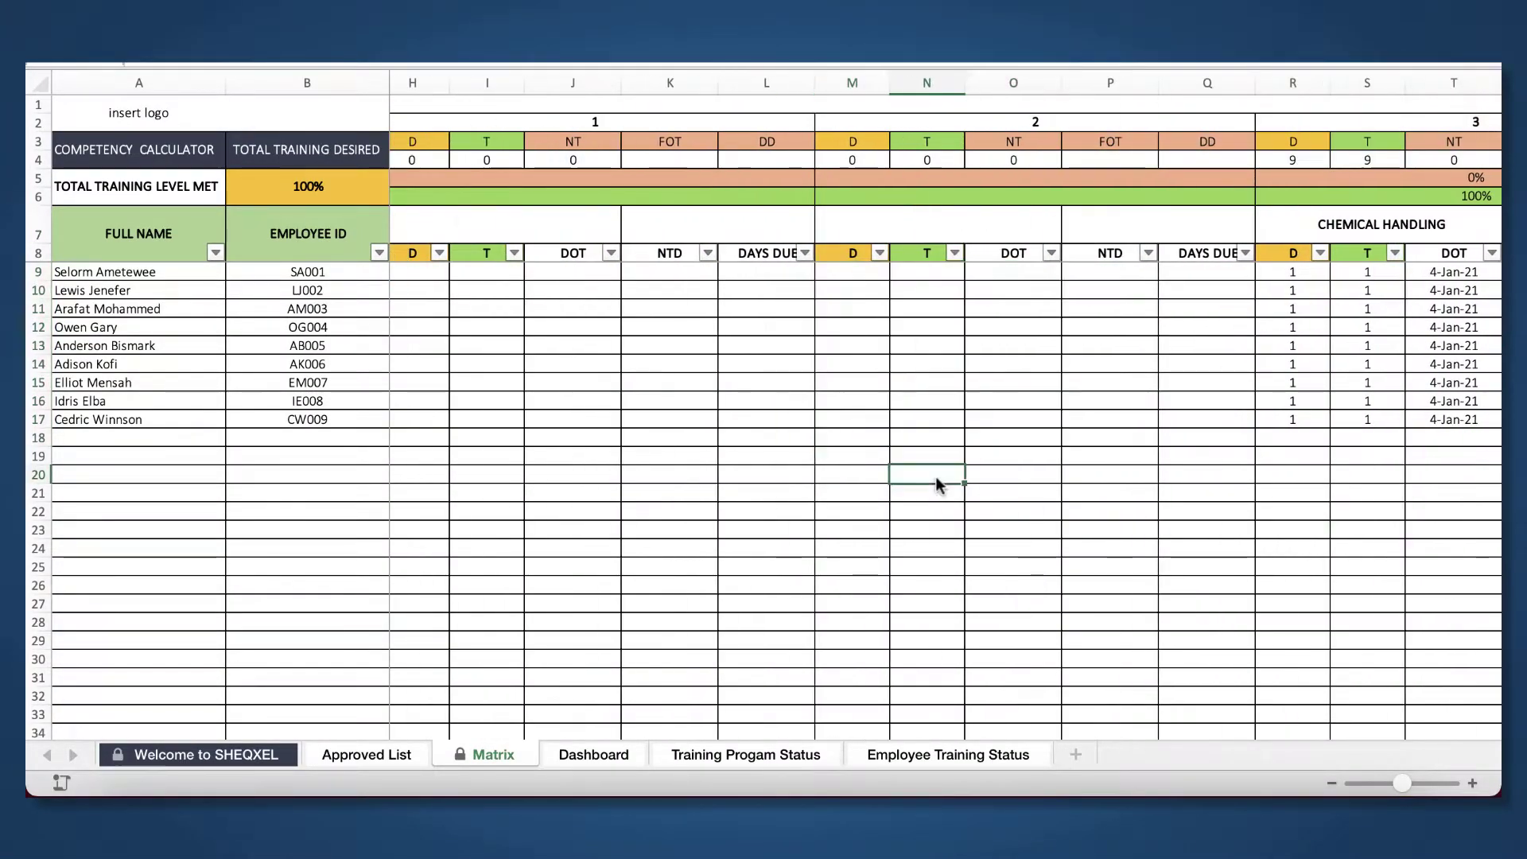
# - Clear the Chemical Handling and Fire Safety training entries and headings
pyautogui.hscroll(8, 994, 478)
pyautogui.moveTo(612, 271); pyautogui.dragTo(773, 419)
pyautogui.press('Delete')
pyautogui.click(700, 225)
pyautogui.press('Delete')
pyautogui.hscroll(4, 700, 225)
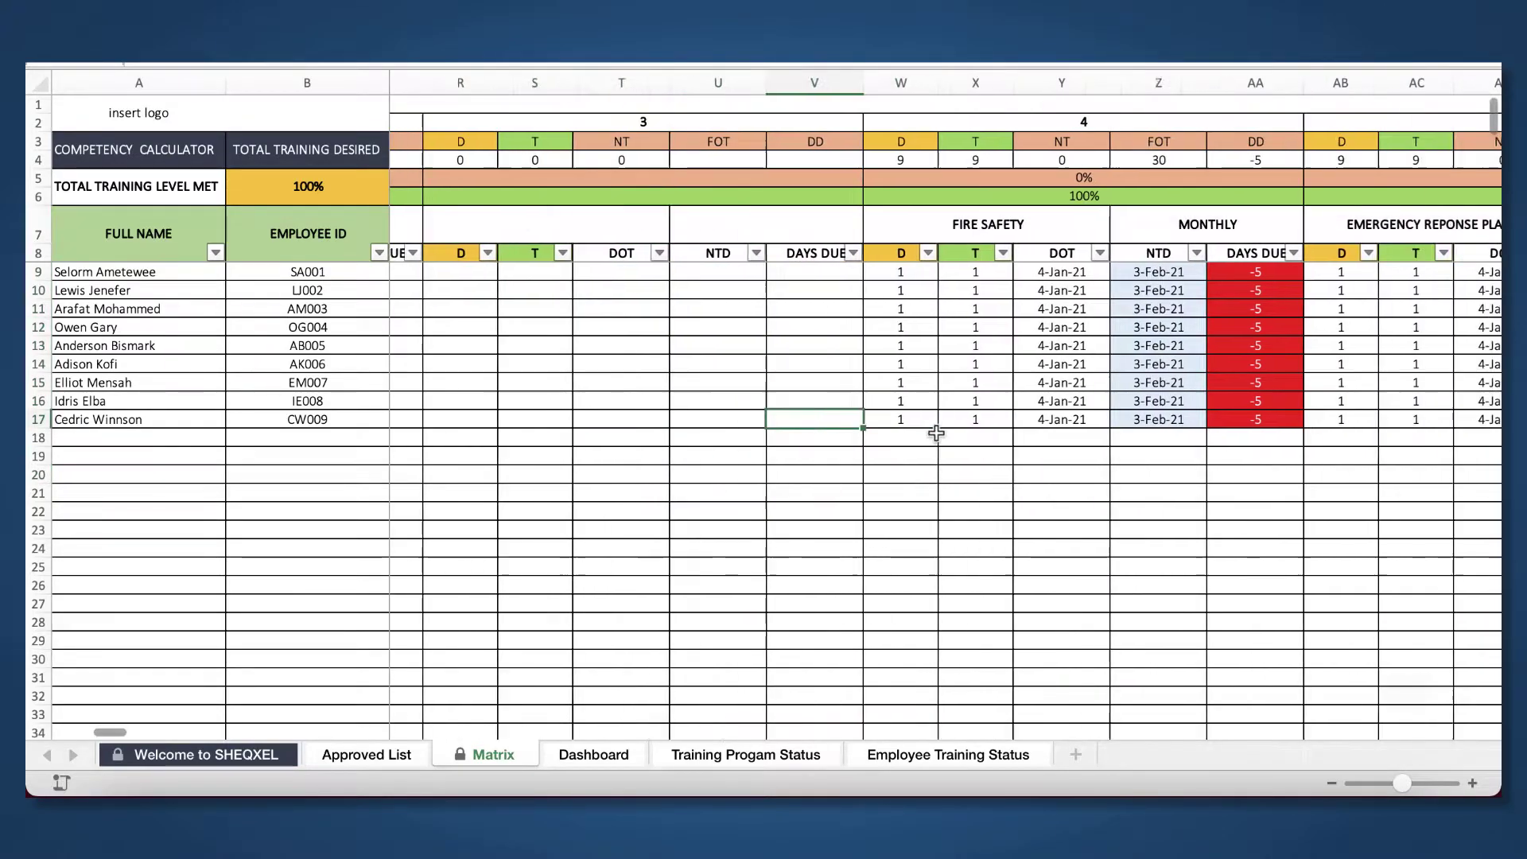
pyautogui.moveTo(668, 271); pyautogui.dragTo(816, 427)
pyautogui.press('Delete')
pyautogui.click(811, 225)
pyautogui.press('Delete')
# - Clear the Emergency Reponse Plan and Substance Abuse At Work entries and headings
pyautogui.hscroll(4, 811, 224)
pyautogui.moveTo(698, 271); pyautogui.dragTo(867, 426)
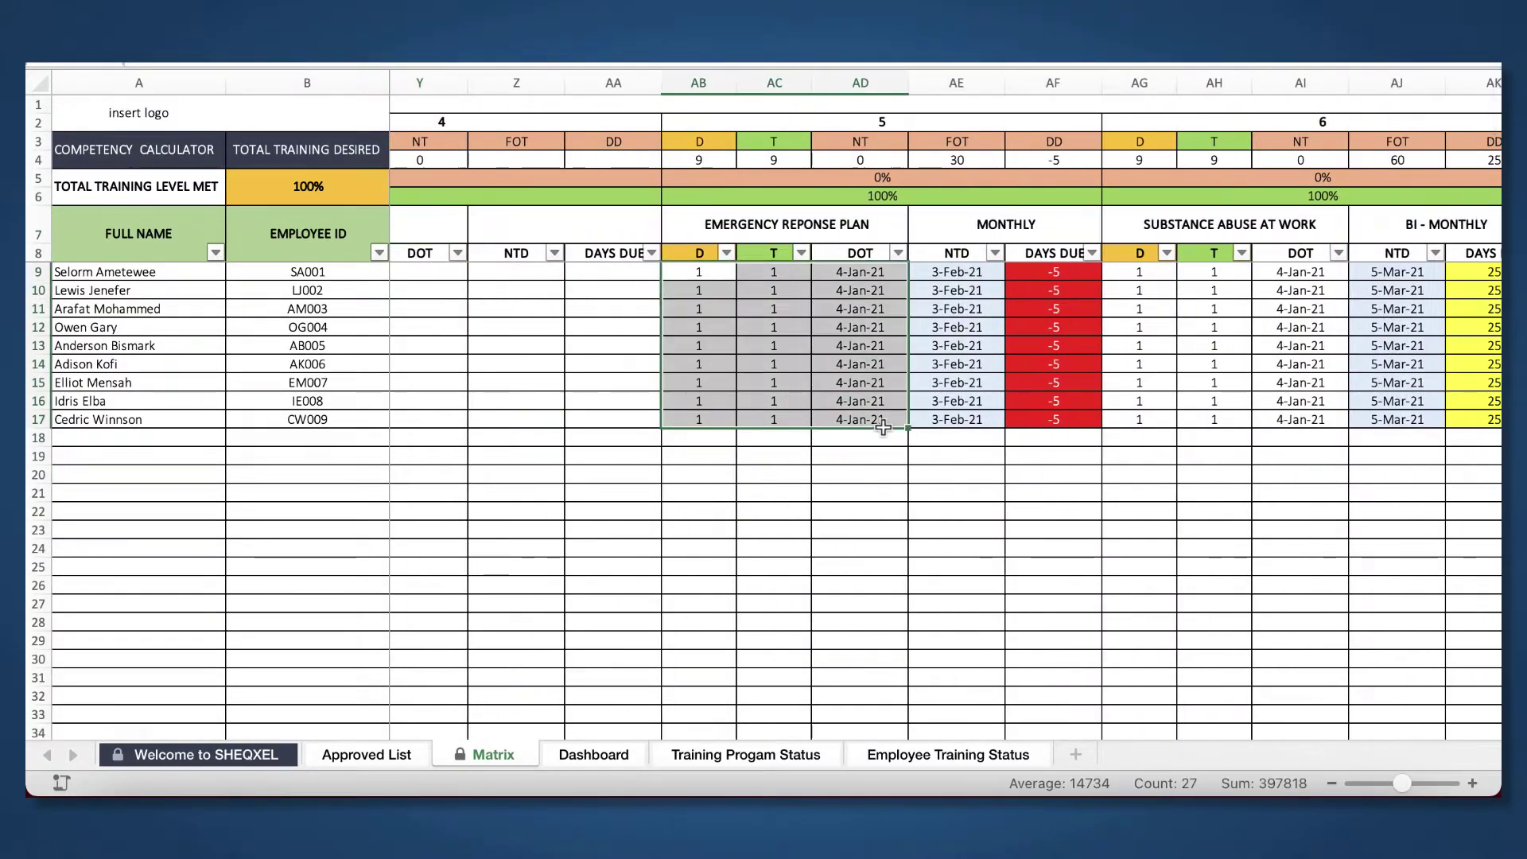
pyautogui.press('Delete')
pyautogui.click(838, 229)
pyautogui.press('Delete')
pyautogui.hscroll(4, 838, 229)
pyautogui.moveTo(719, 271); pyautogui.dragTo(881, 419)
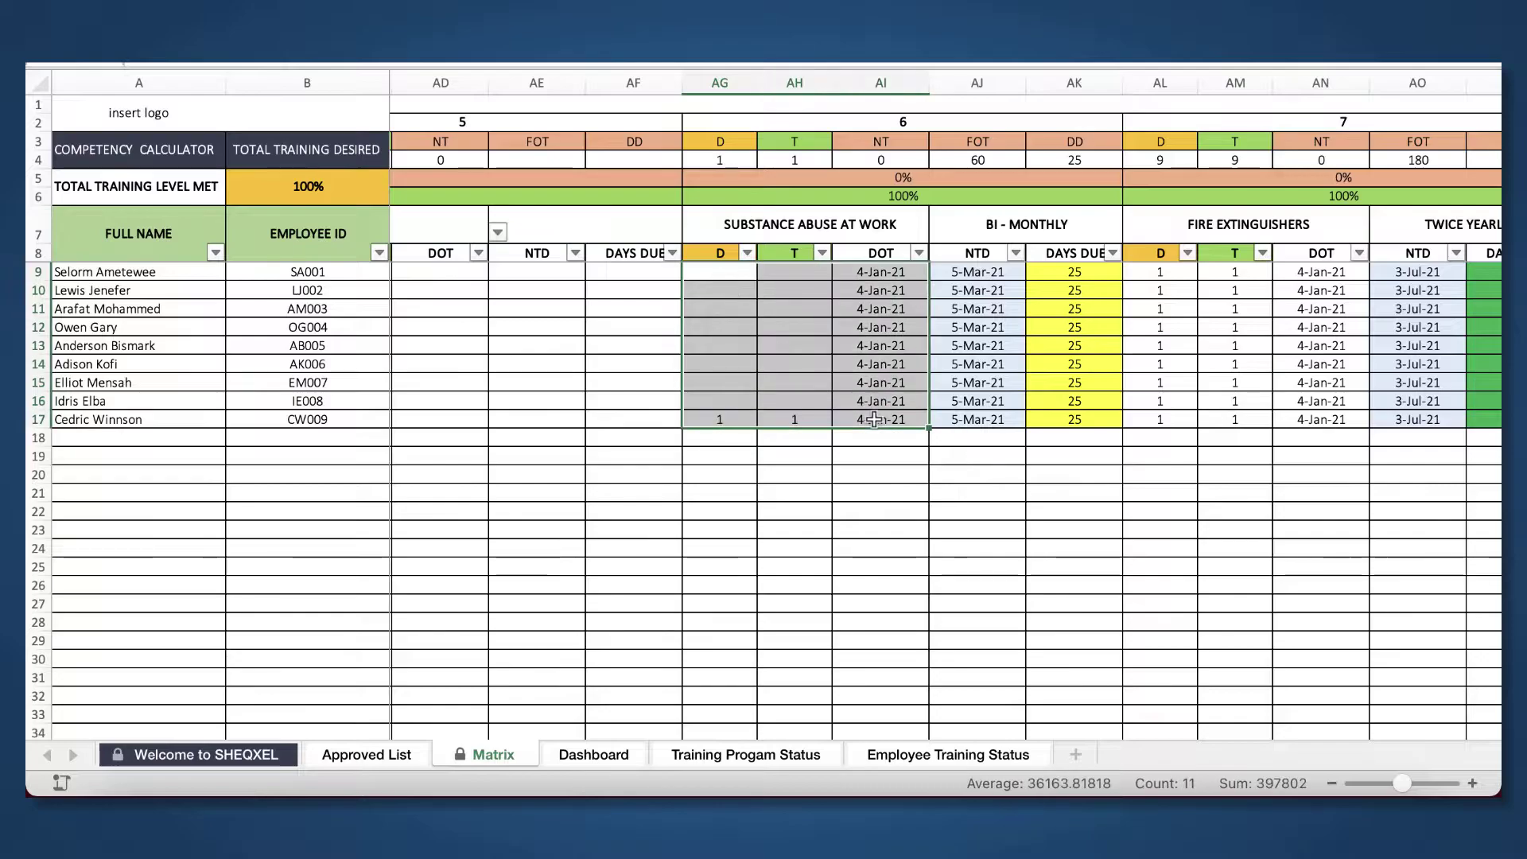
pyautogui.press('Delete')
pyautogui.click(857, 231)
pyautogui.press('Delete')
# - Clear the Fire Extinguishers and Office Safety training entries and headings
pyautogui.hscroll(4, 857, 231)
pyautogui.moveTo(720, 272); pyautogui.dragTo(879, 424)
pyautogui.press('Delete')
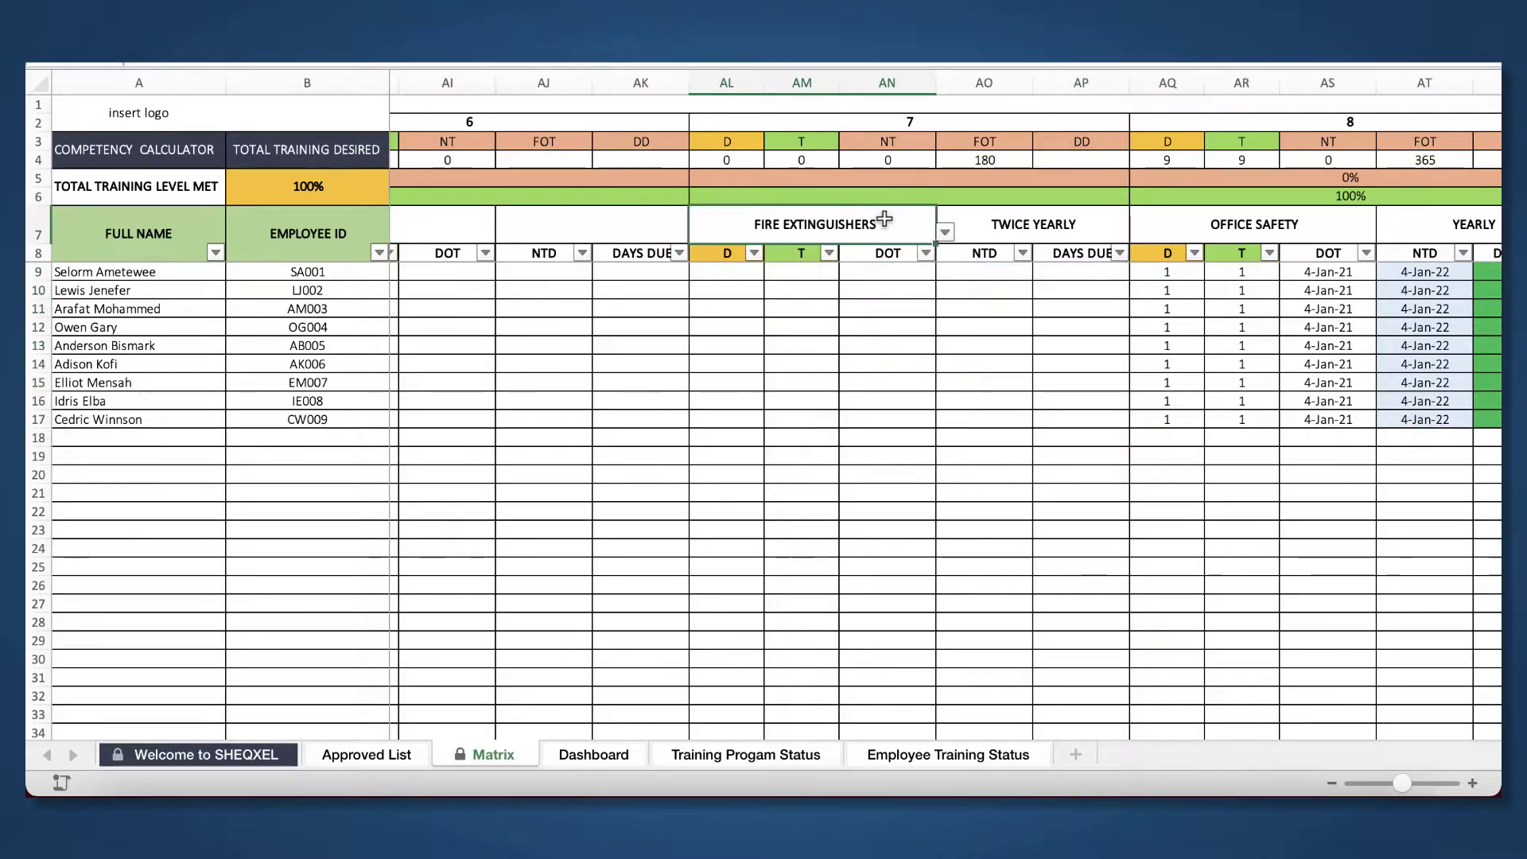
pyautogui.click(803, 229)
pyautogui.press('Delete')
pyautogui.hscroll(4, 778, 278)
pyautogui.moveTo(779, 278); pyautogui.dragTo(910, 419)
pyautogui.press('Delete')
pyautogui.click(880, 229)
pyautogui.press('Delete')
pyautogui.hscroll(4, 879, 229)
pyautogui.moveTo(742, 271); pyautogui.dragTo(902, 419)
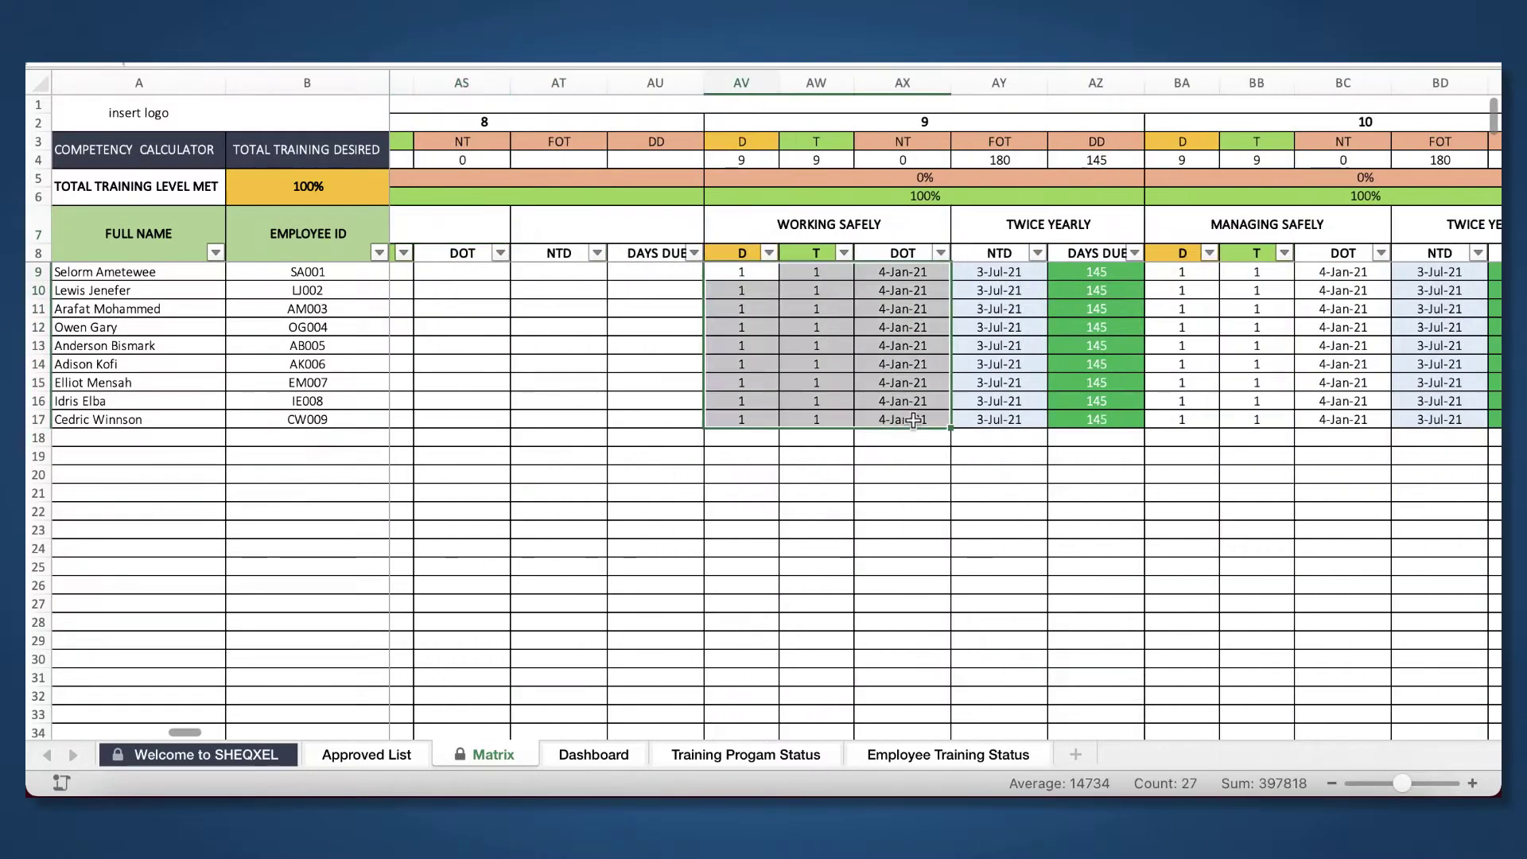
# - Clear the Working Safely and Managing Safely training entries and headings
pyautogui.press('Delete')
pyautogui.click(917, 228)
pyautogui.press('Delete')
pyautogui.hscroll(4, 917, 229)
pyautogui.moveTo(807, 271); pyautogui.dragTo(968, 419)
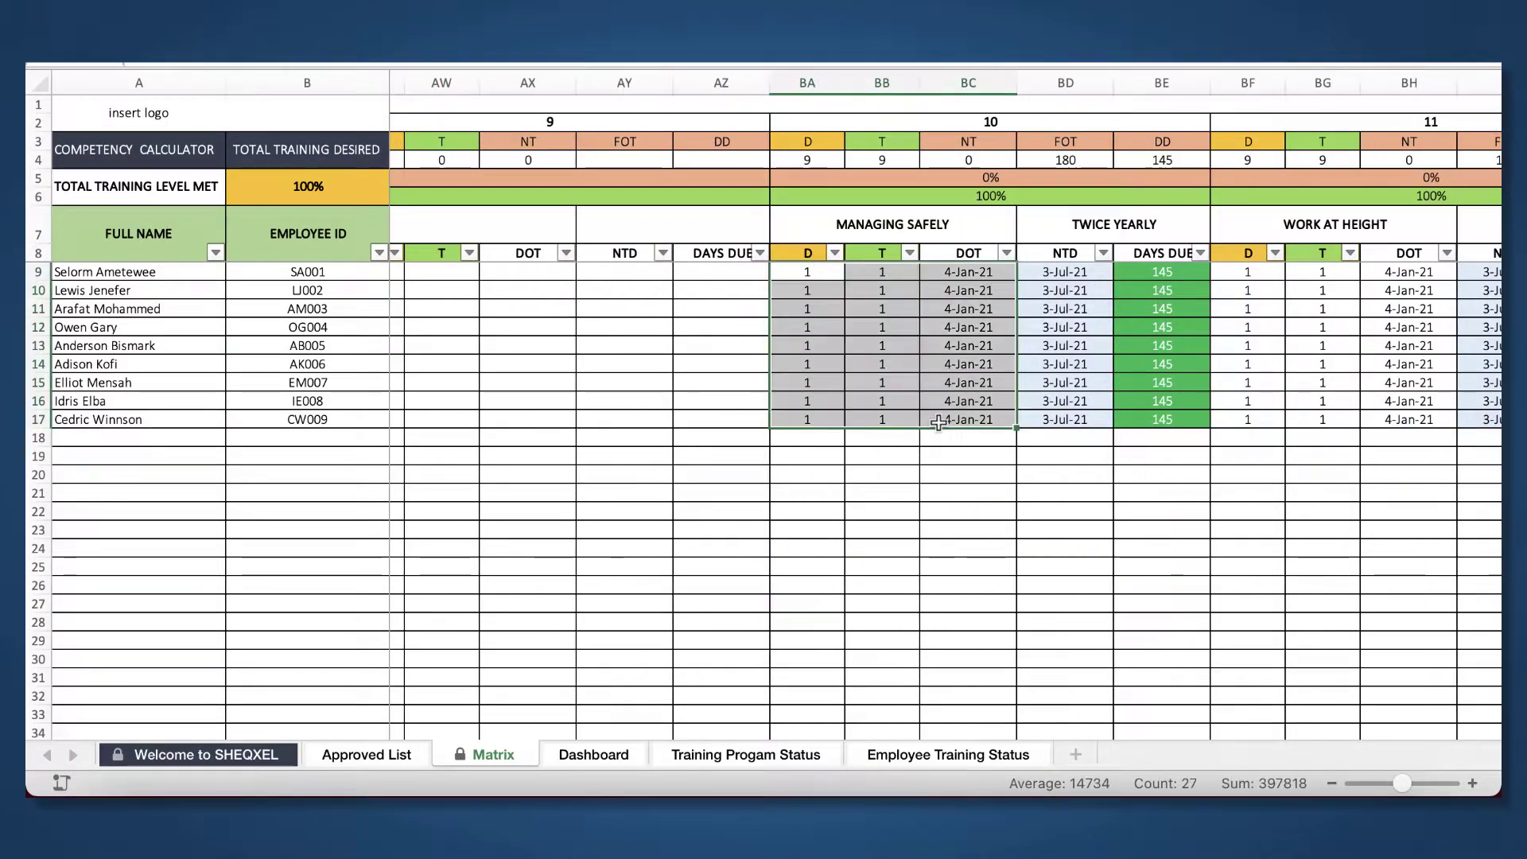
pyautogui.press('Delete')
pyautogui.click(982, 225)
pyautogui.press('Delete')
pyautogui.hscroll(5, 982, 224)
pyautogui.moveTo(671, 271); pyautogui.dragTo(835, 419)
# - Clear the Work At Height heading and entries and the Confined Space entries
pyautogui.press('Delete')
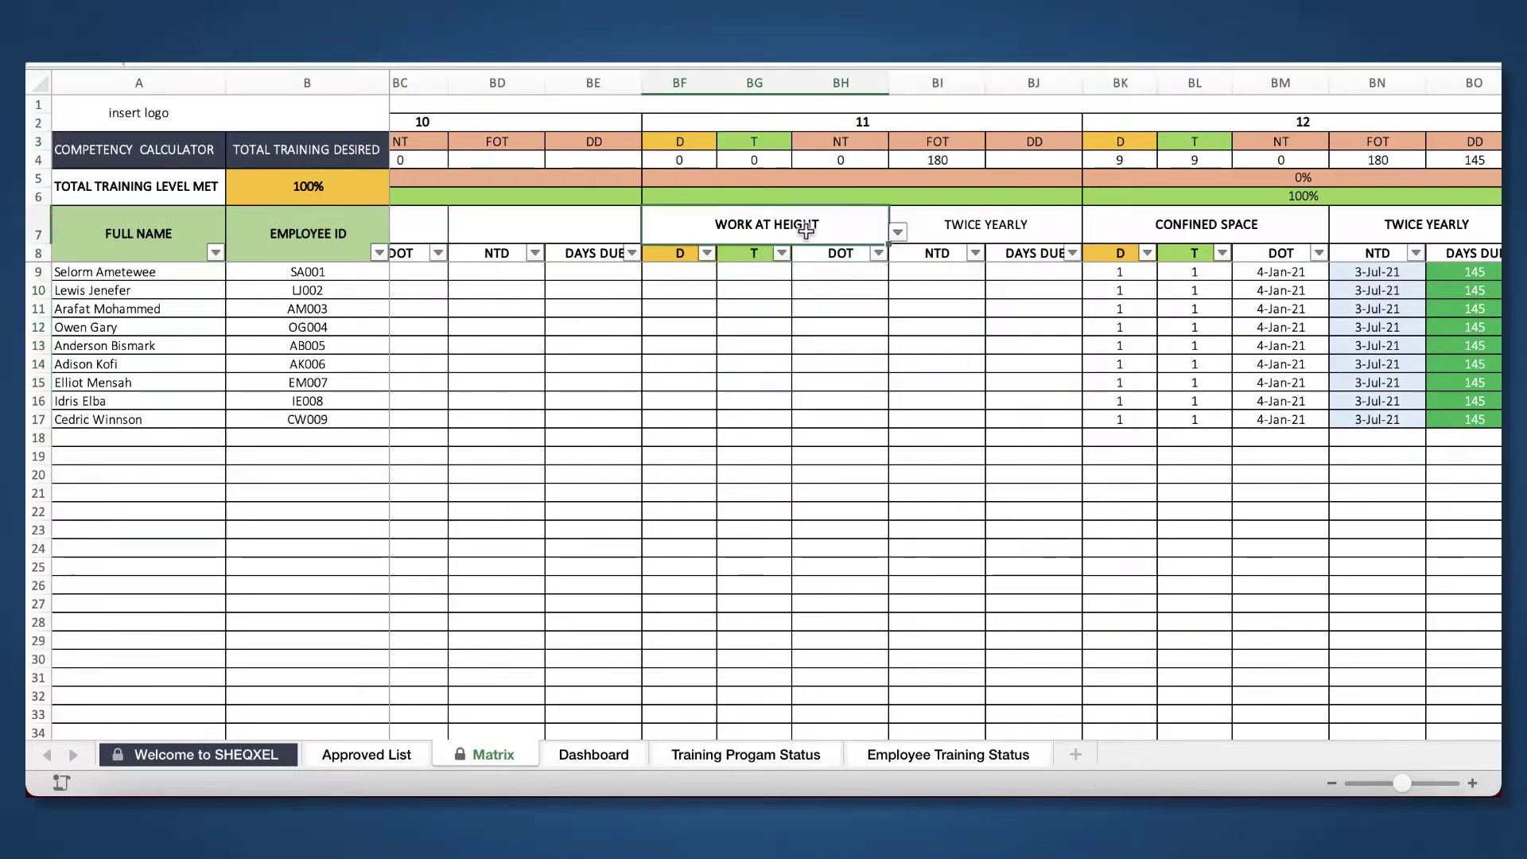
pyautogui.click(795, 226)
pyautogui.press('Delete')
pyautogui.hscroll(5, 802, 245)
pyautogui.moveTo(808, 271); pyautogui.dragTo(970, 420)
pyautogui.press('Delete')
pyautogui.hscroll(4, 975, 233)
pyautogui.moveTo(901, 271); pyautogui.dragTo(1062, 419)
# - Clear the Welding Safety and Excavation Safety entries and headings, returning to column C
pyautogui.press('Delete')
pyautogui.hscroll(3, 845, 232)
pyautogui.click(845, 231)
pyautogui.press('Delete')
pyautogui.hscroll(4, 999, 500)
pyautogui.moveTo(672, 271); pyautogui.dragTo(827, 419)
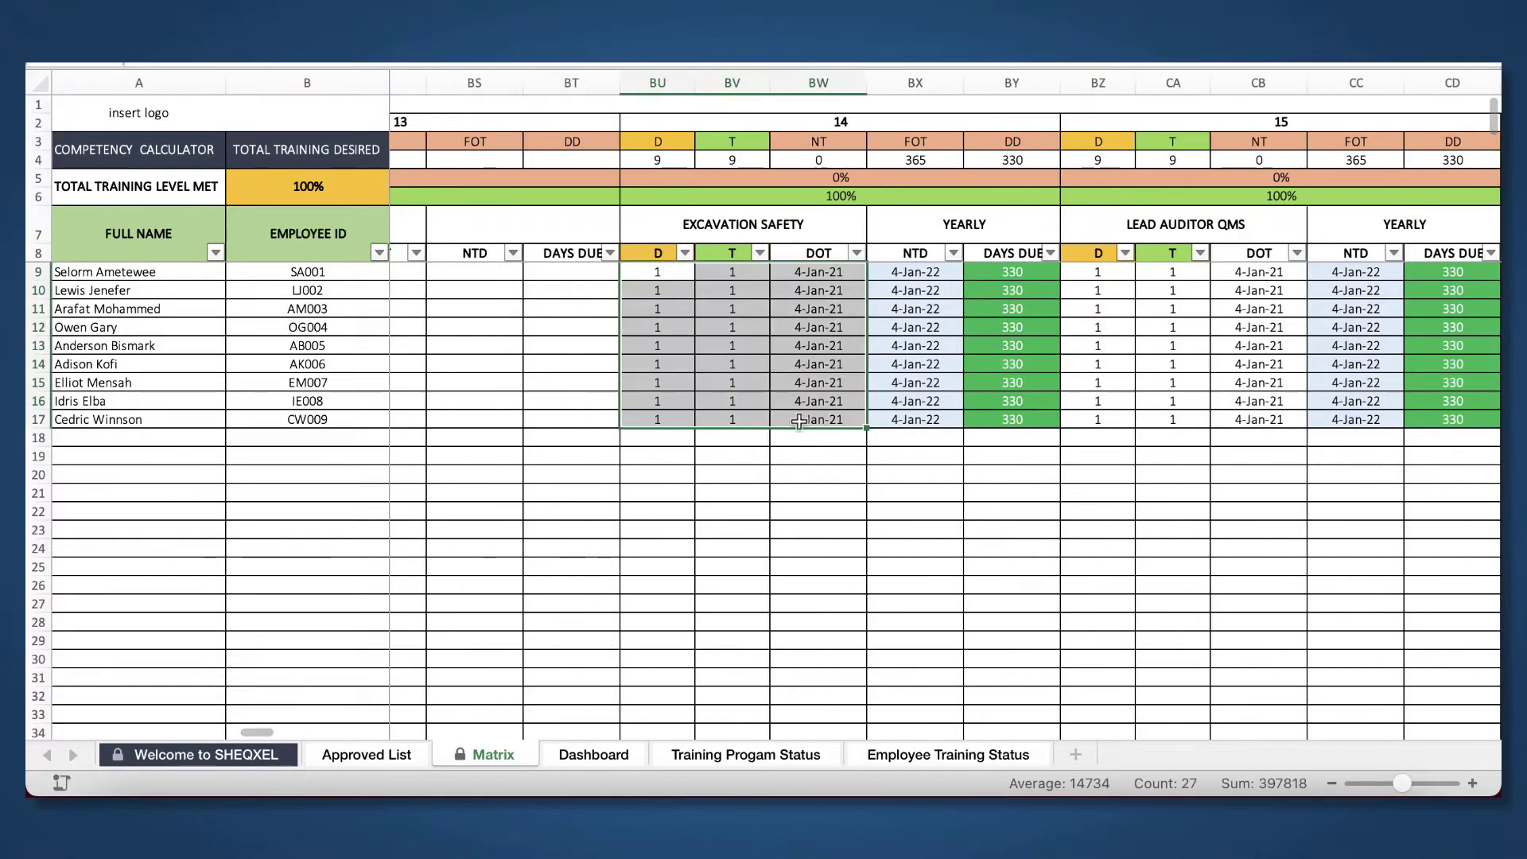
pyautogui.press('Delete')
pyautogui.click(811, 228)
pyautogui.press('Delete')
pyautogui.hscroll(5, 645, 271)
pyautogui.press('Delete')
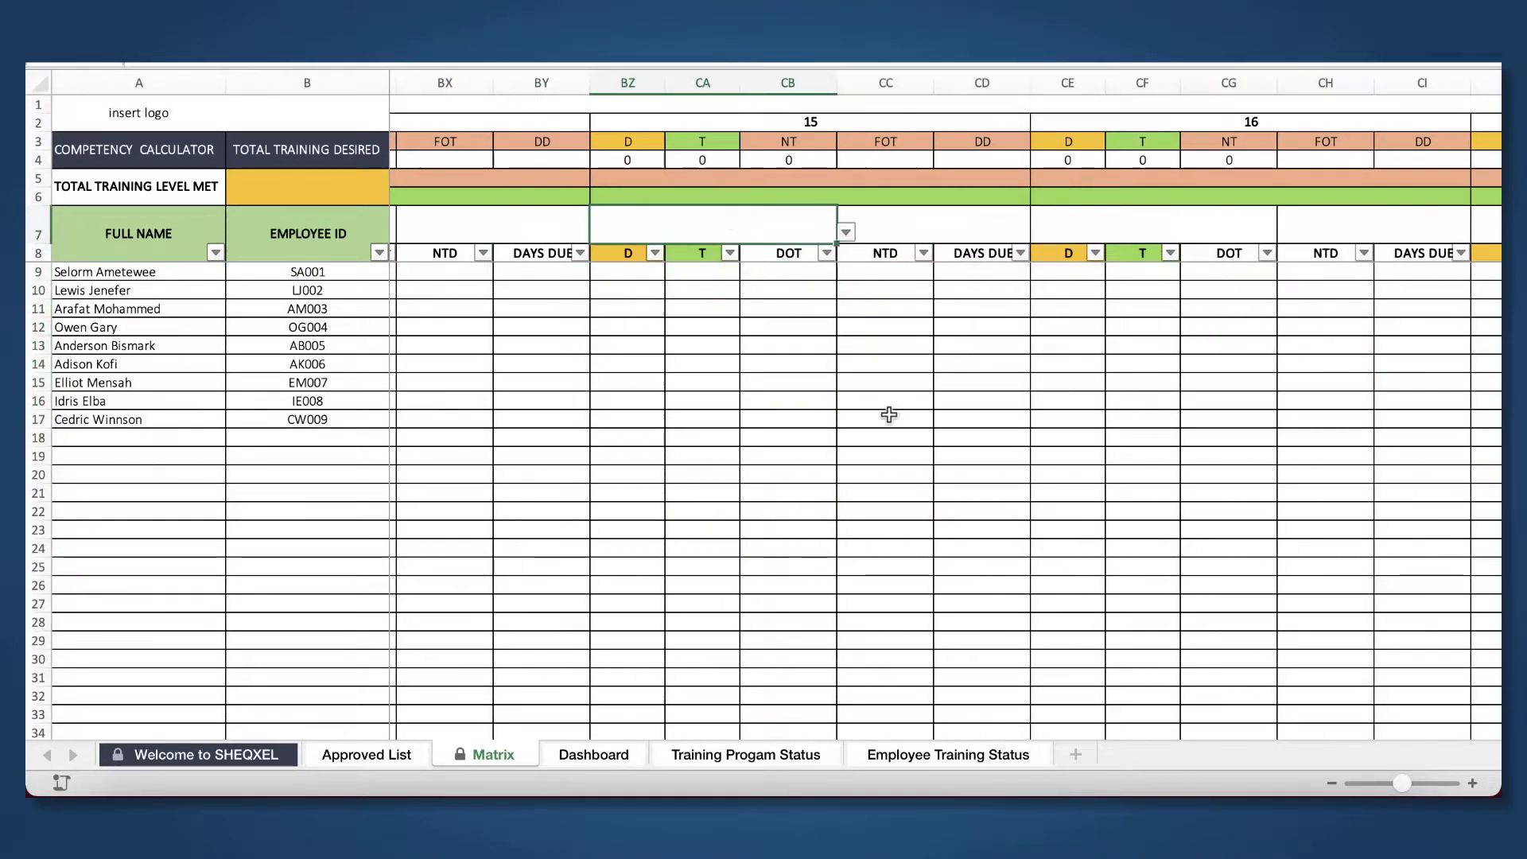
pyautogui.hscroll(-20, 886, 413)
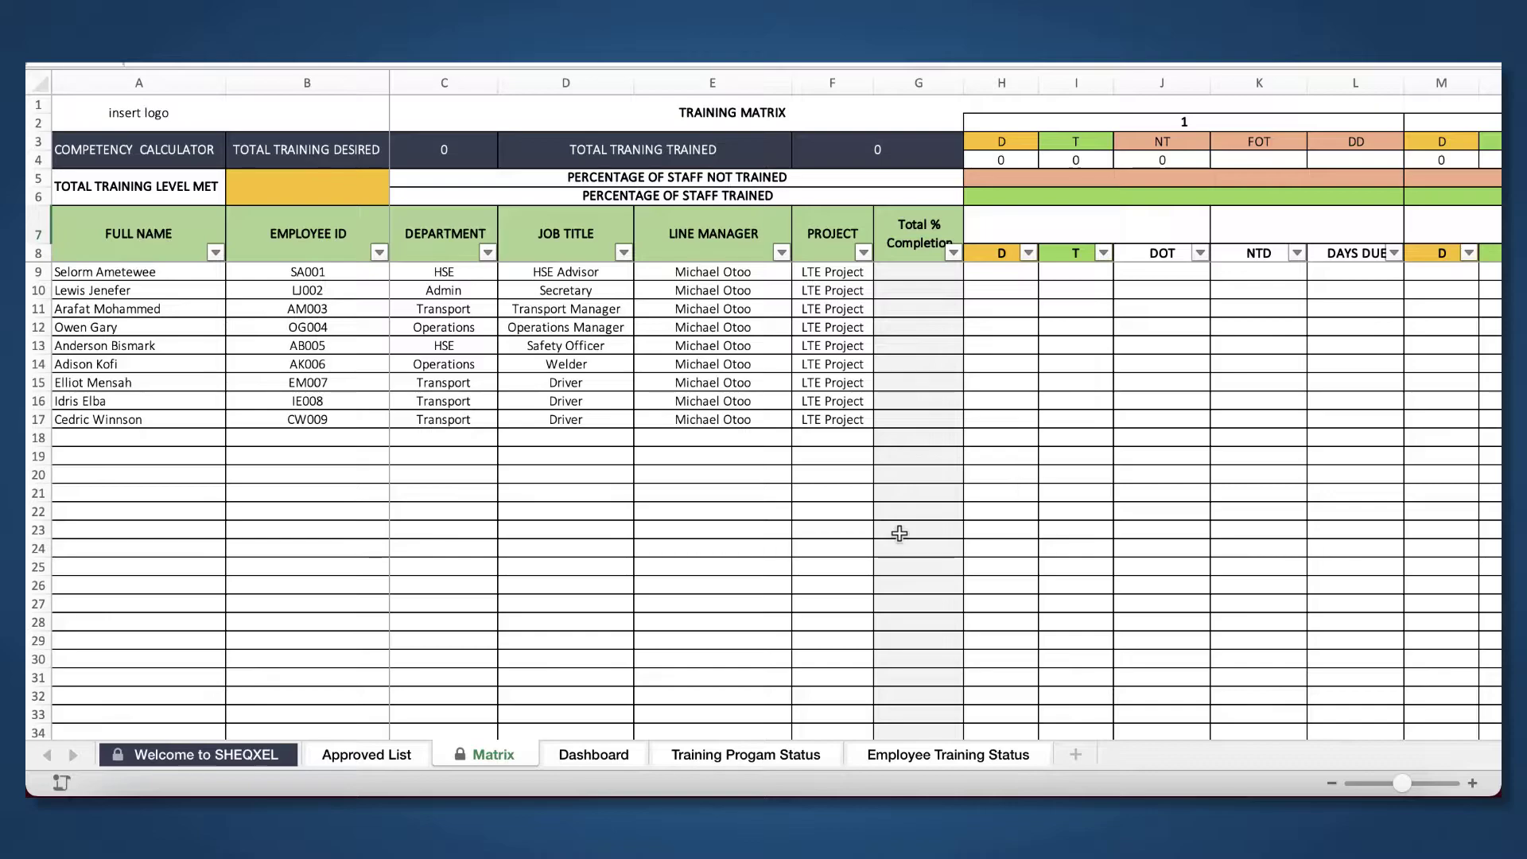
# - Delete all nine employees' details in A9:F17 of the Matrix
pyautogui.moveTo(444, 271); pyautogui.dragTo(566, 271)
pyautogui.moveTo(88, 277); pyautogui.dragTo(841, 419)
pyautogui.press('Delete')
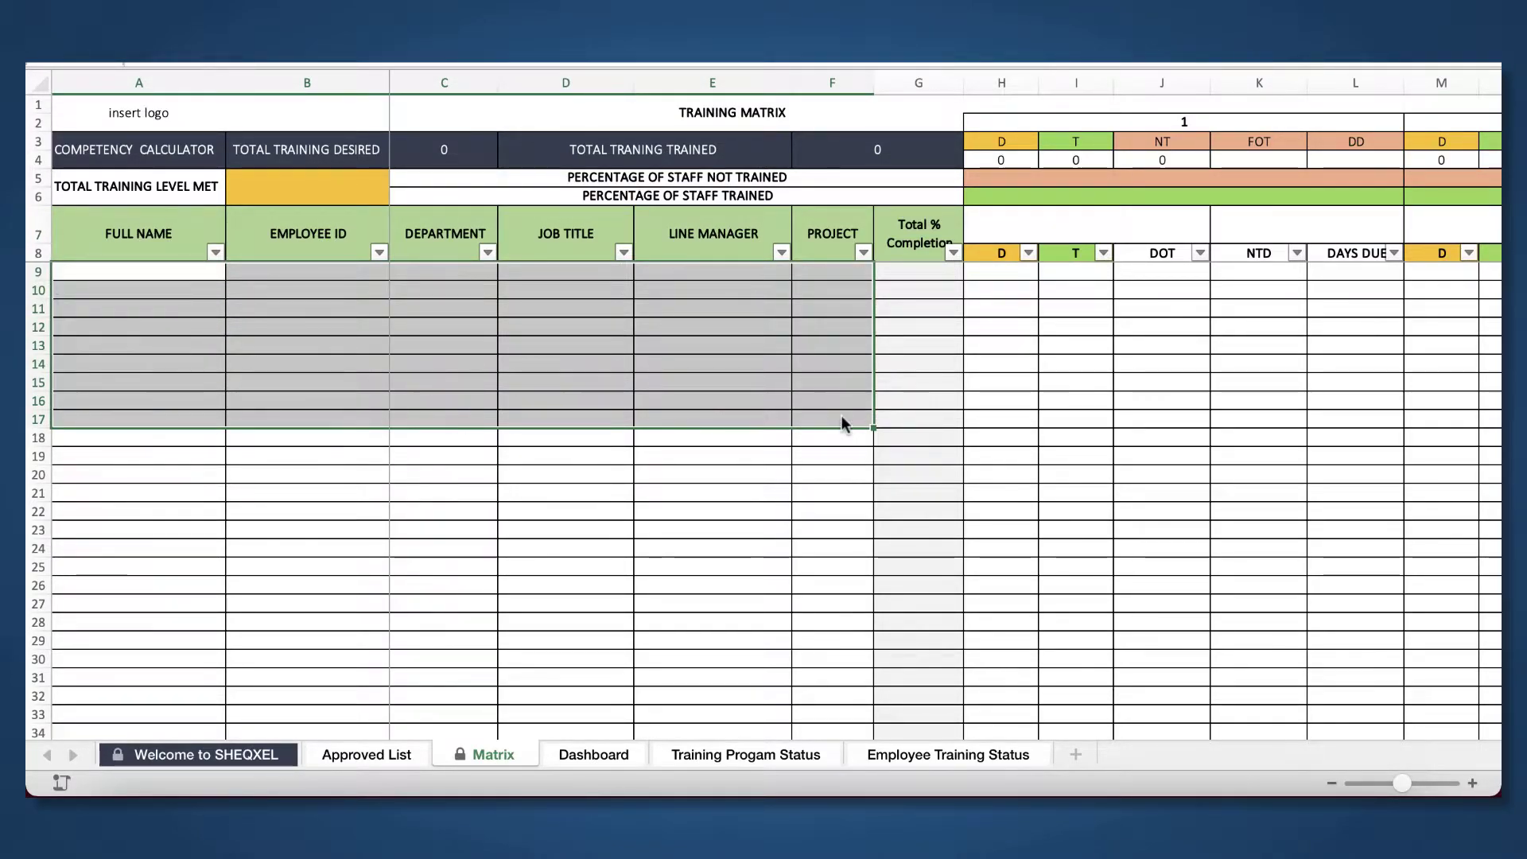
# - Refresh All on the Dashboard, check both status sheets, and return to the Matrix
pyautogui.click(604, 753)
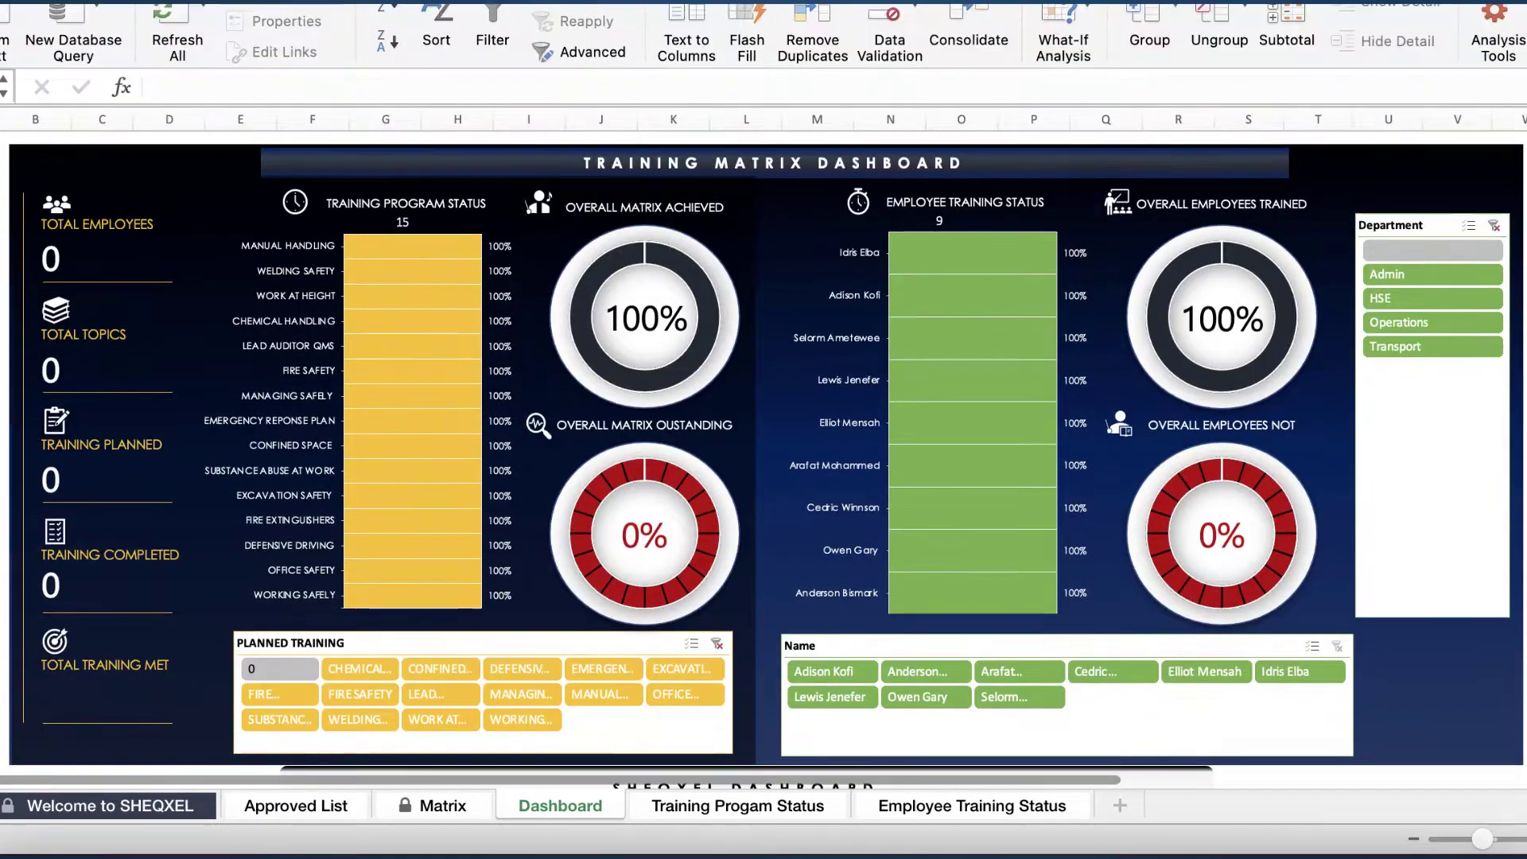
pyautogui.click(190, 12)
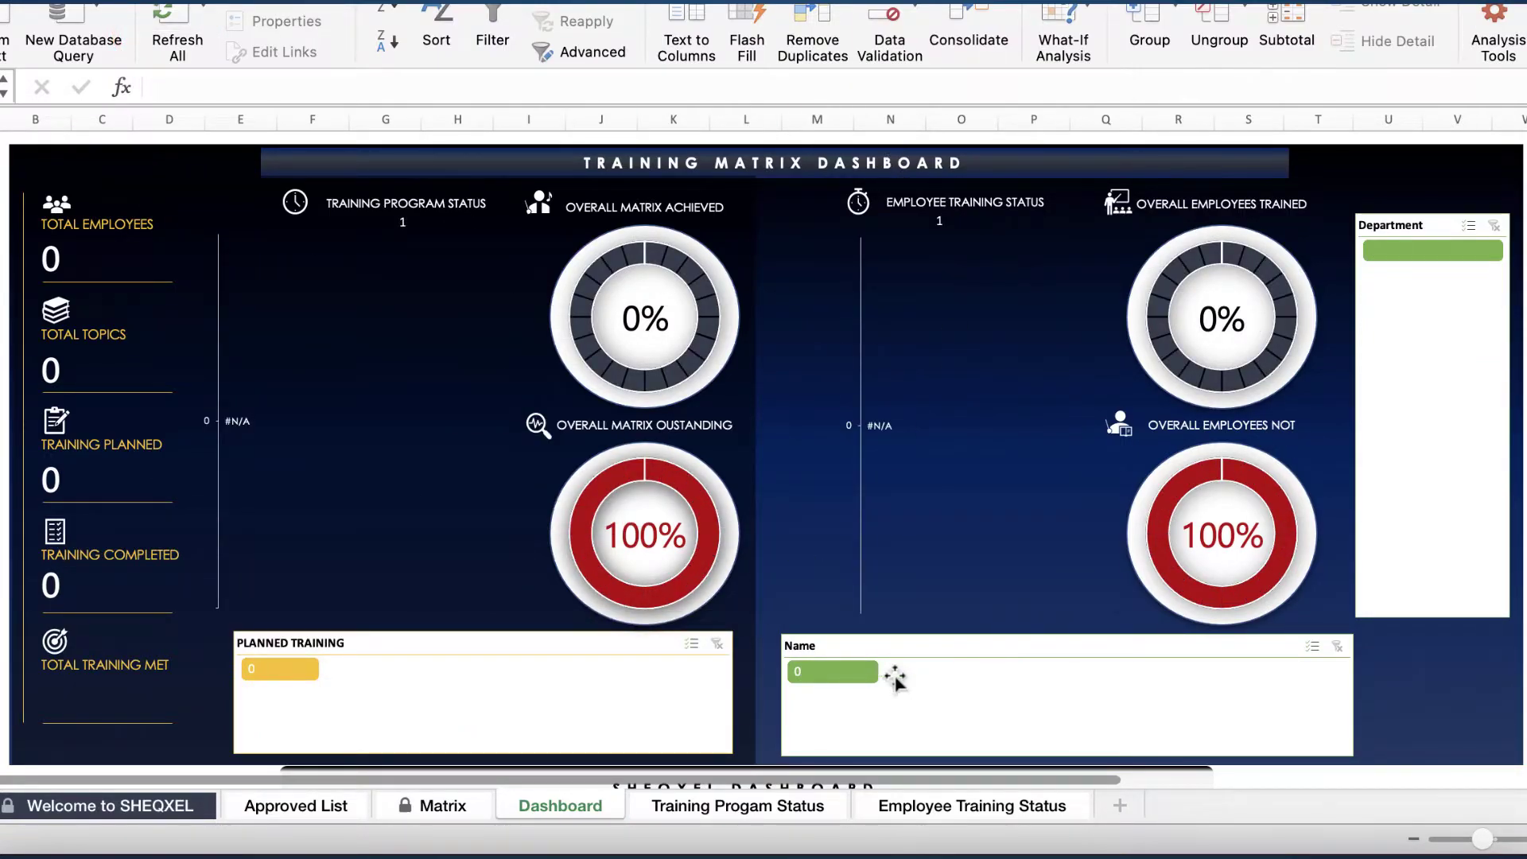
pyautogui.click(736, 811)
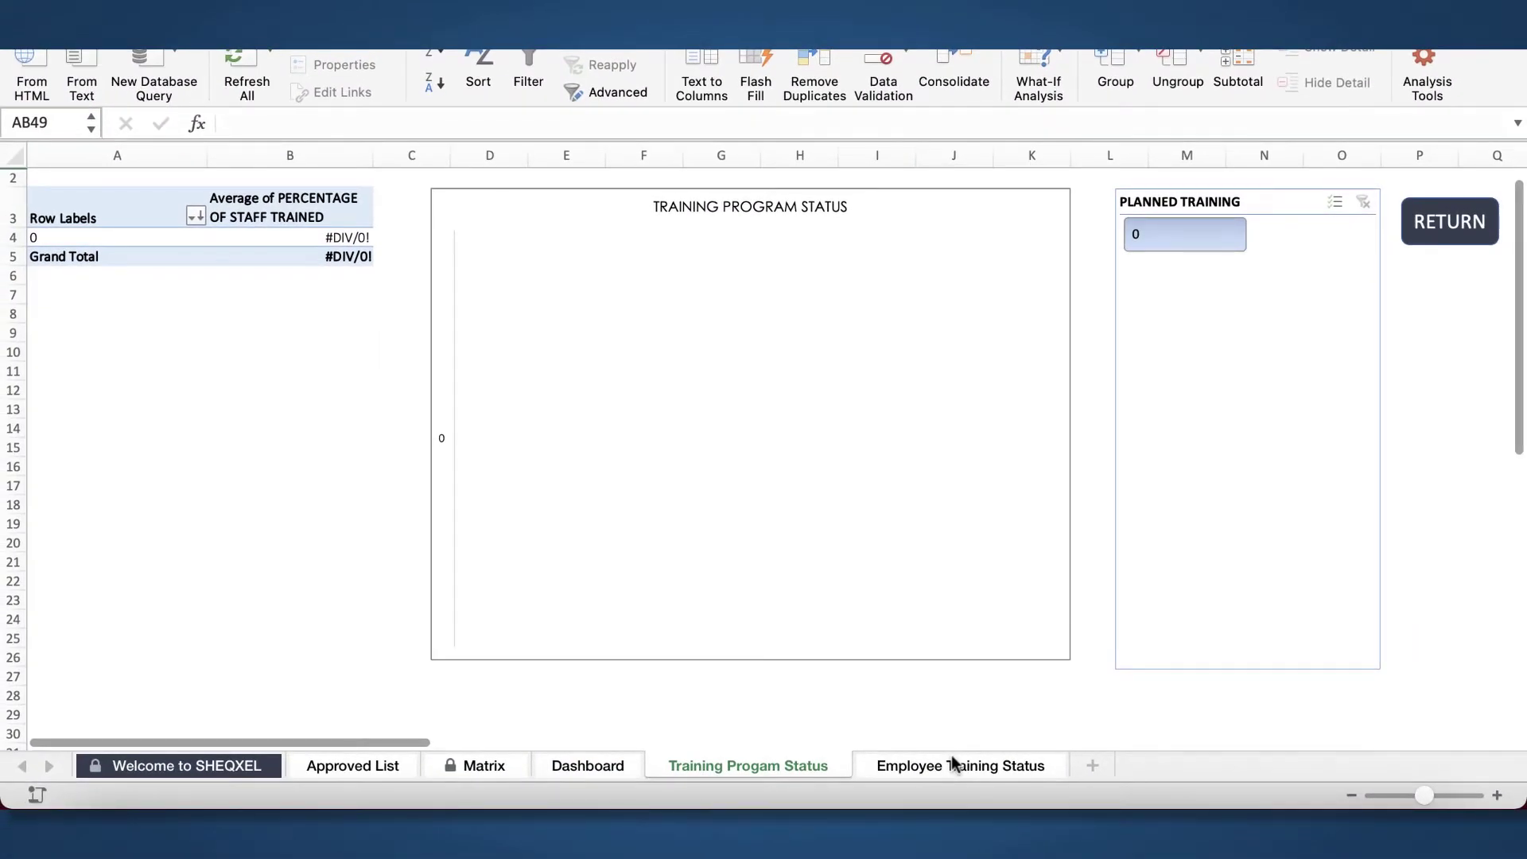
pyautogui.click(952, 760)
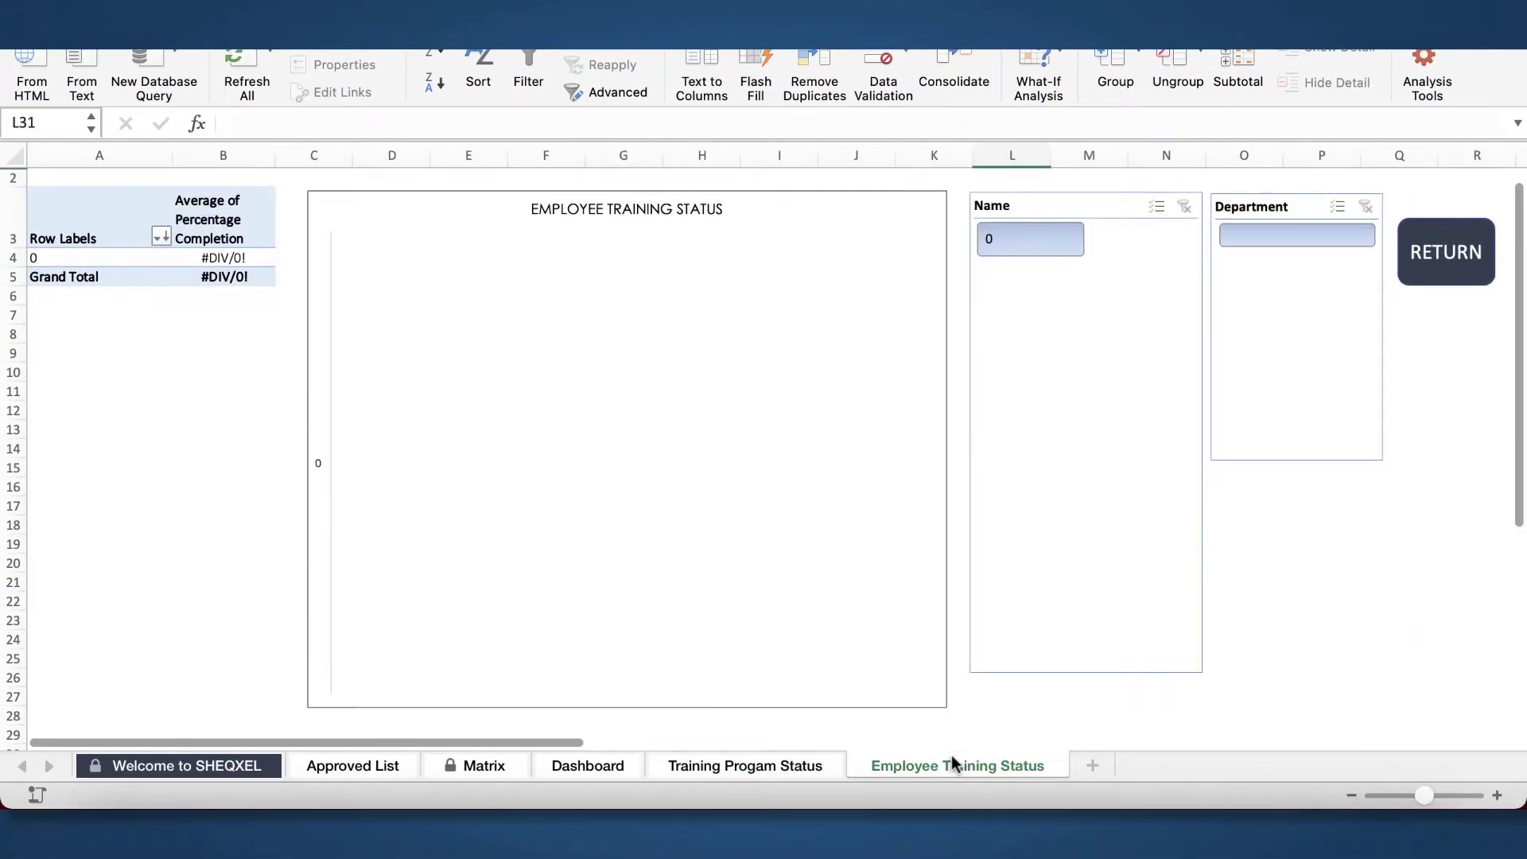
pyautogui.click(614, 767)
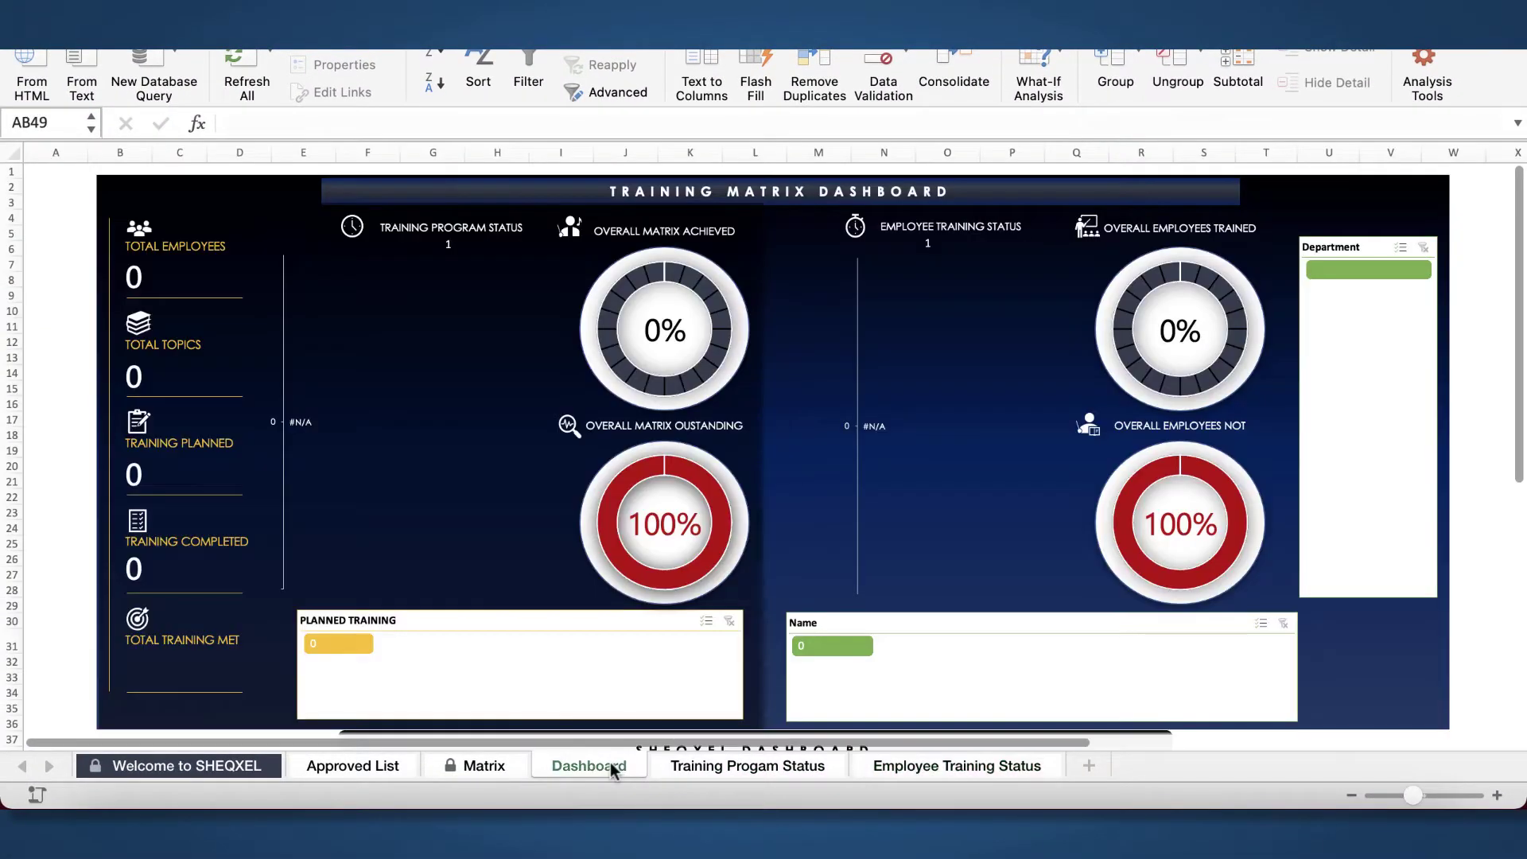
pyautogui.click(530, 769)
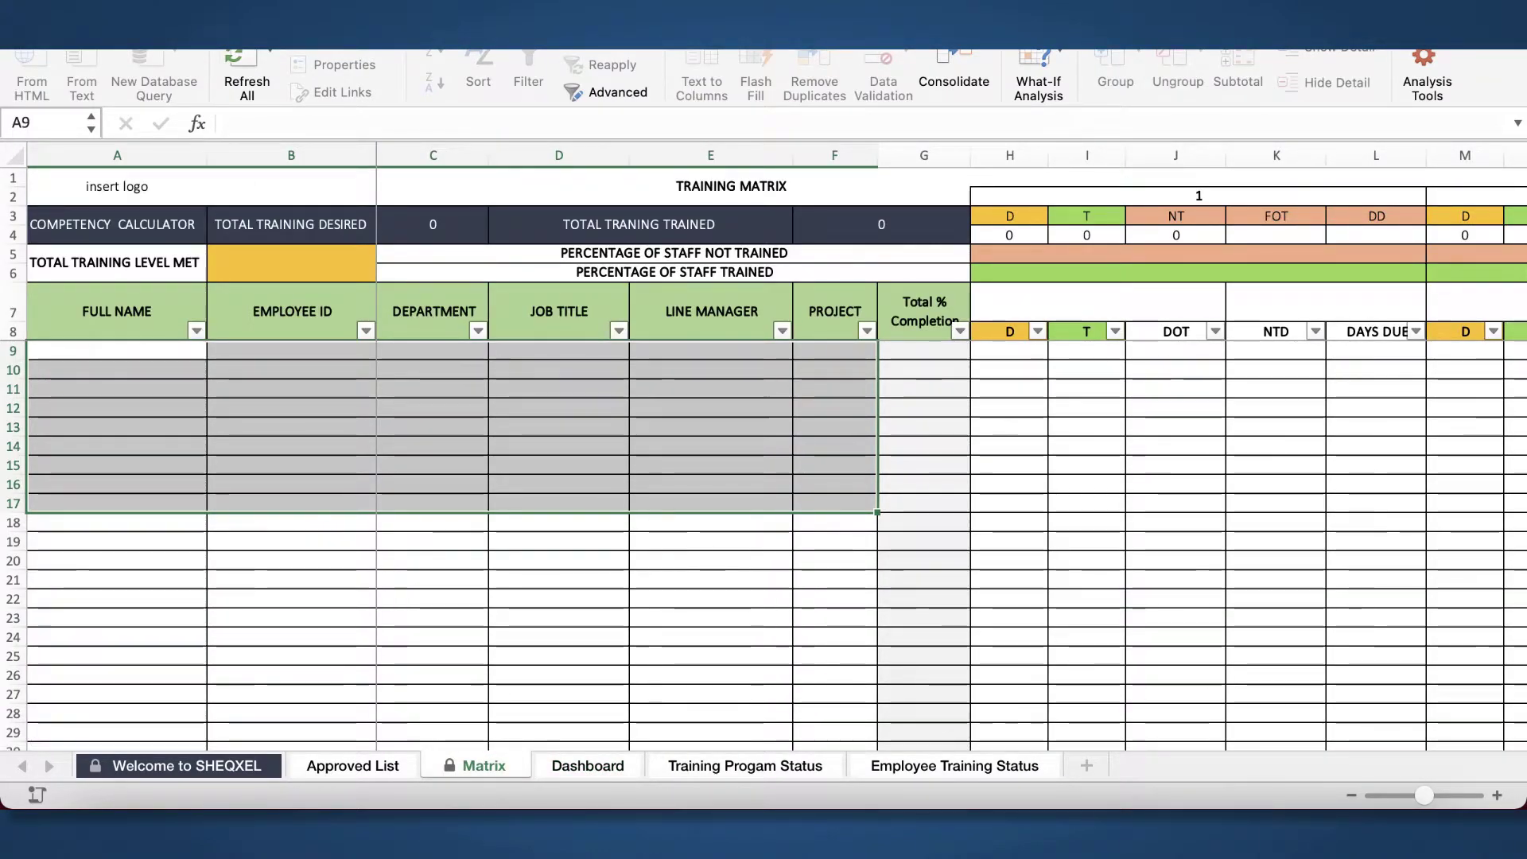
# - Undo the dashboard refresh and the deletion to bring back the nine employees' details
pyautogui.hotkey('ctrl', 'pagedown')
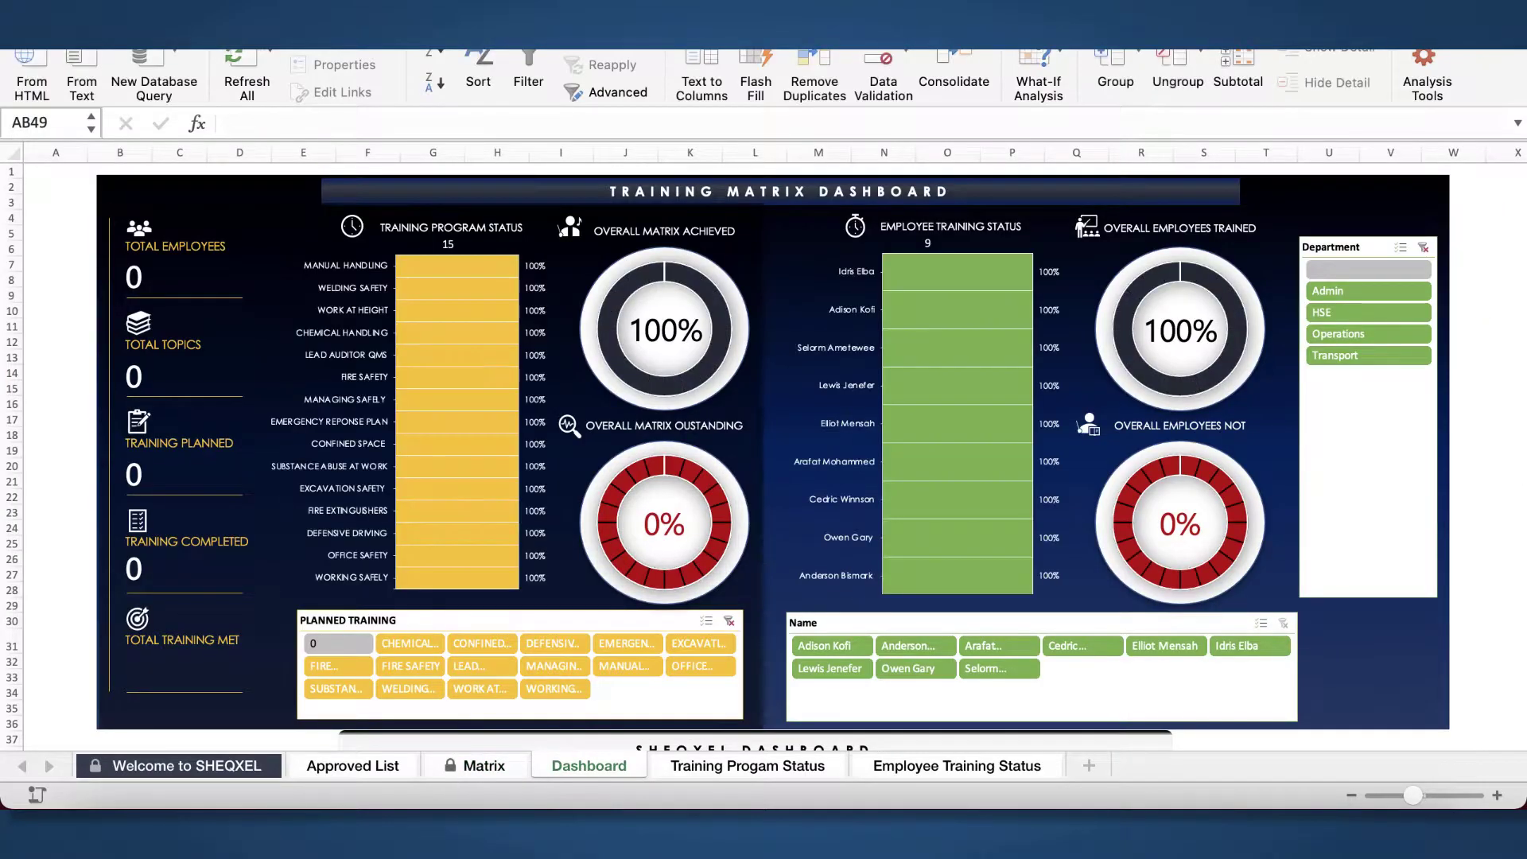
pyautogui.hotkey('ctrl', 'pageup')
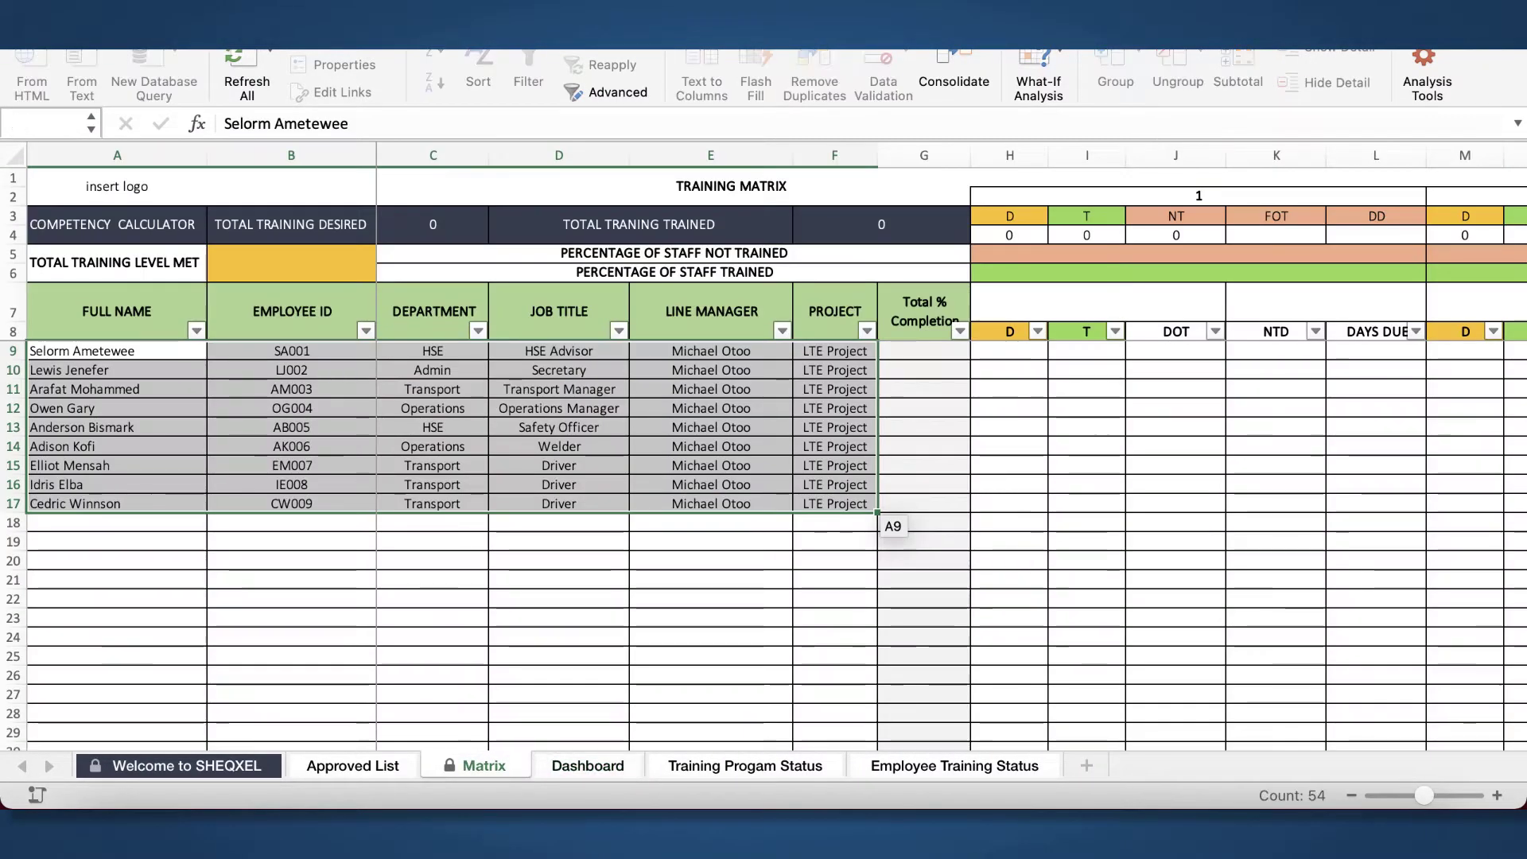
pyautogui.click(559, 618)
pyautogui.hscroll(3, 983, 520)
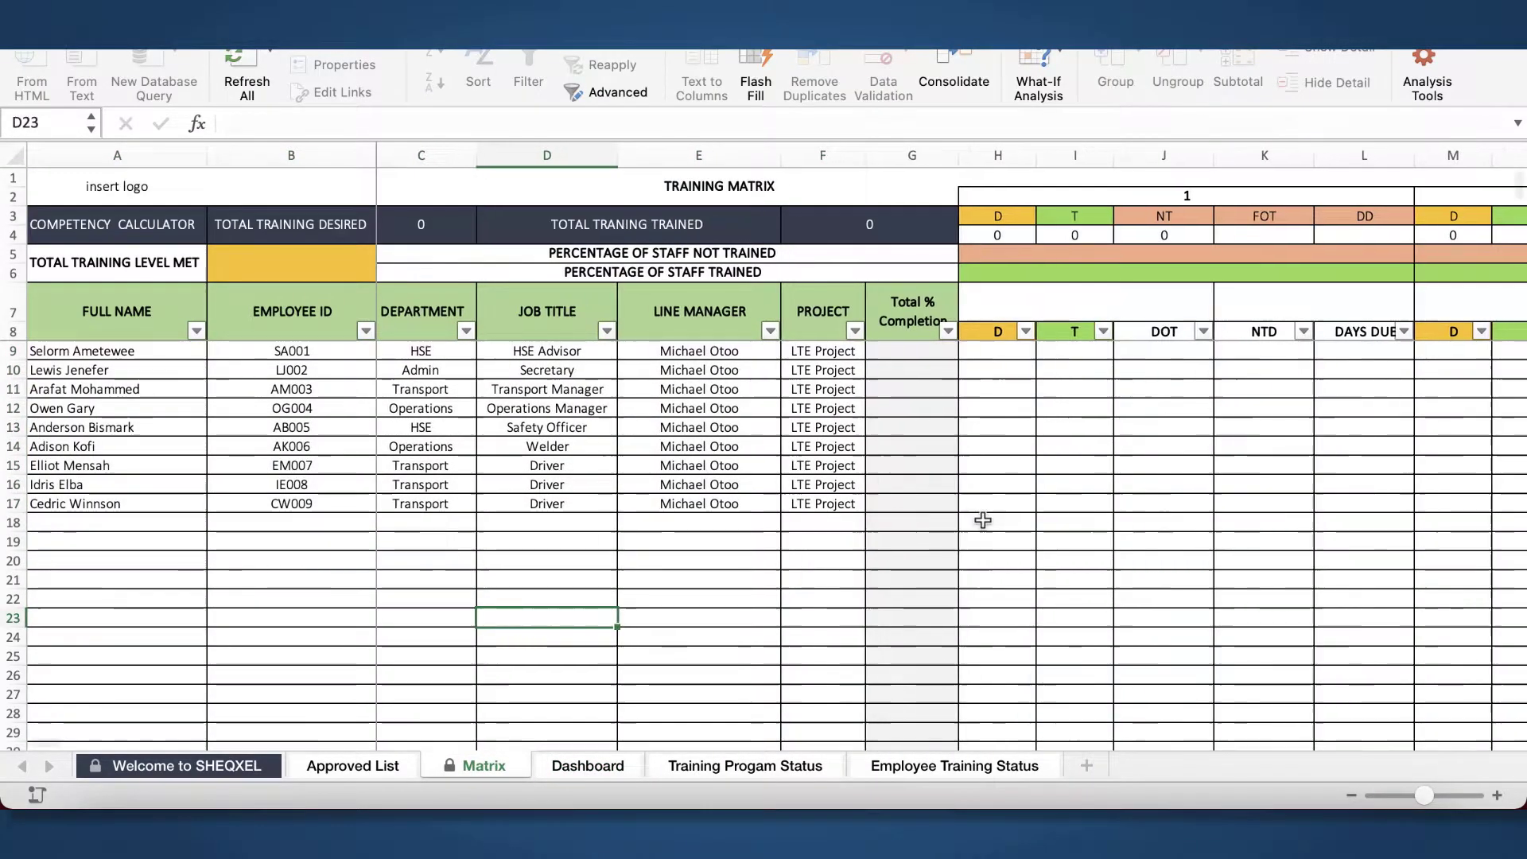
pyautogui.hscroll(2, 983, 520)
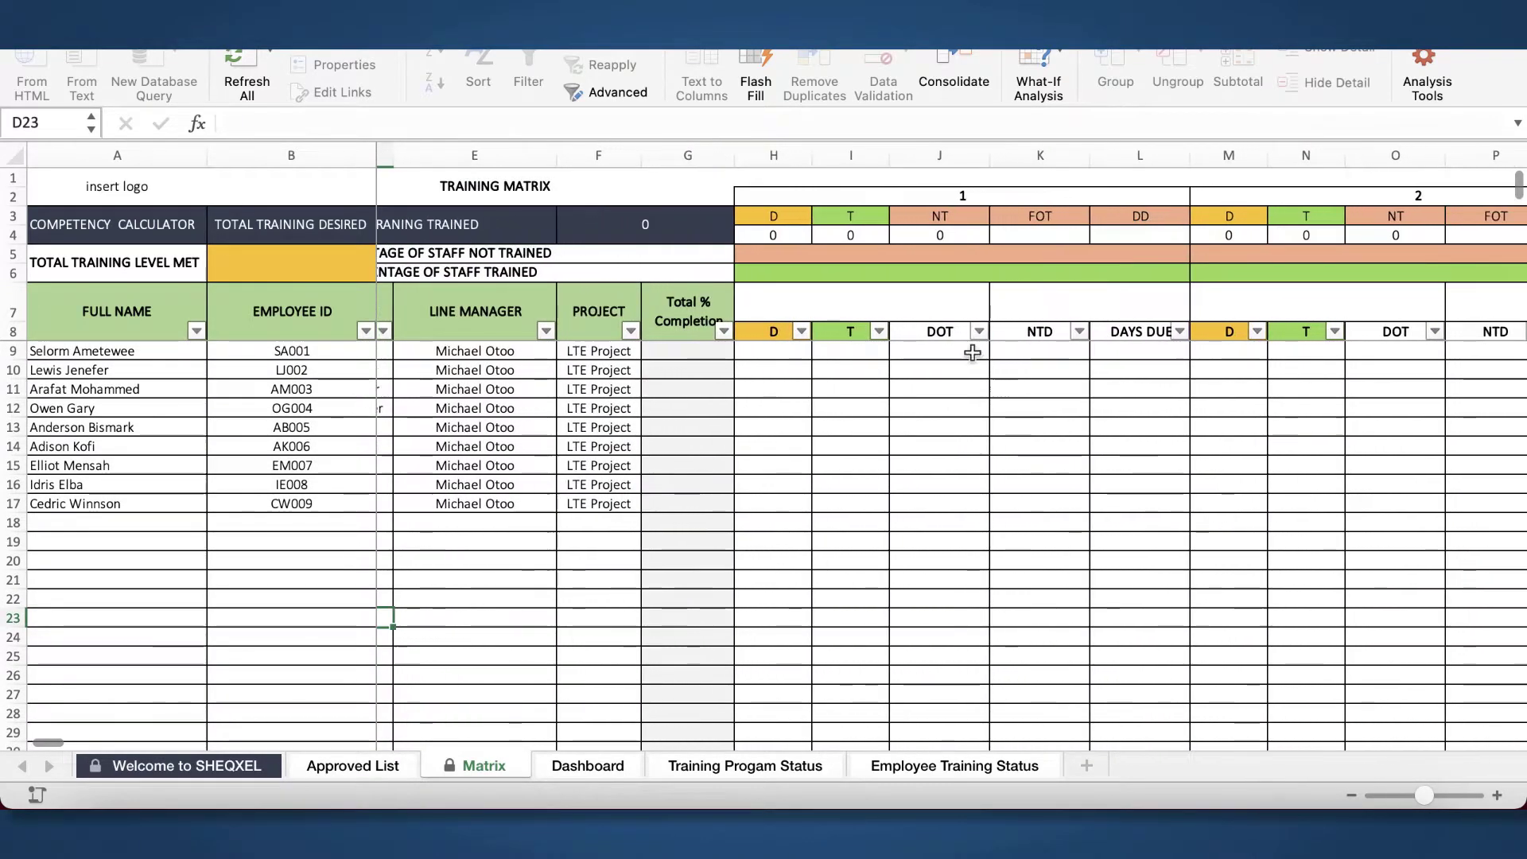
# - Pick DEFENSIVE DRIVING from H7's dropdown, showing TWICE YEARLY frequency and 180 FOT
pyautogui.click(942, 311)
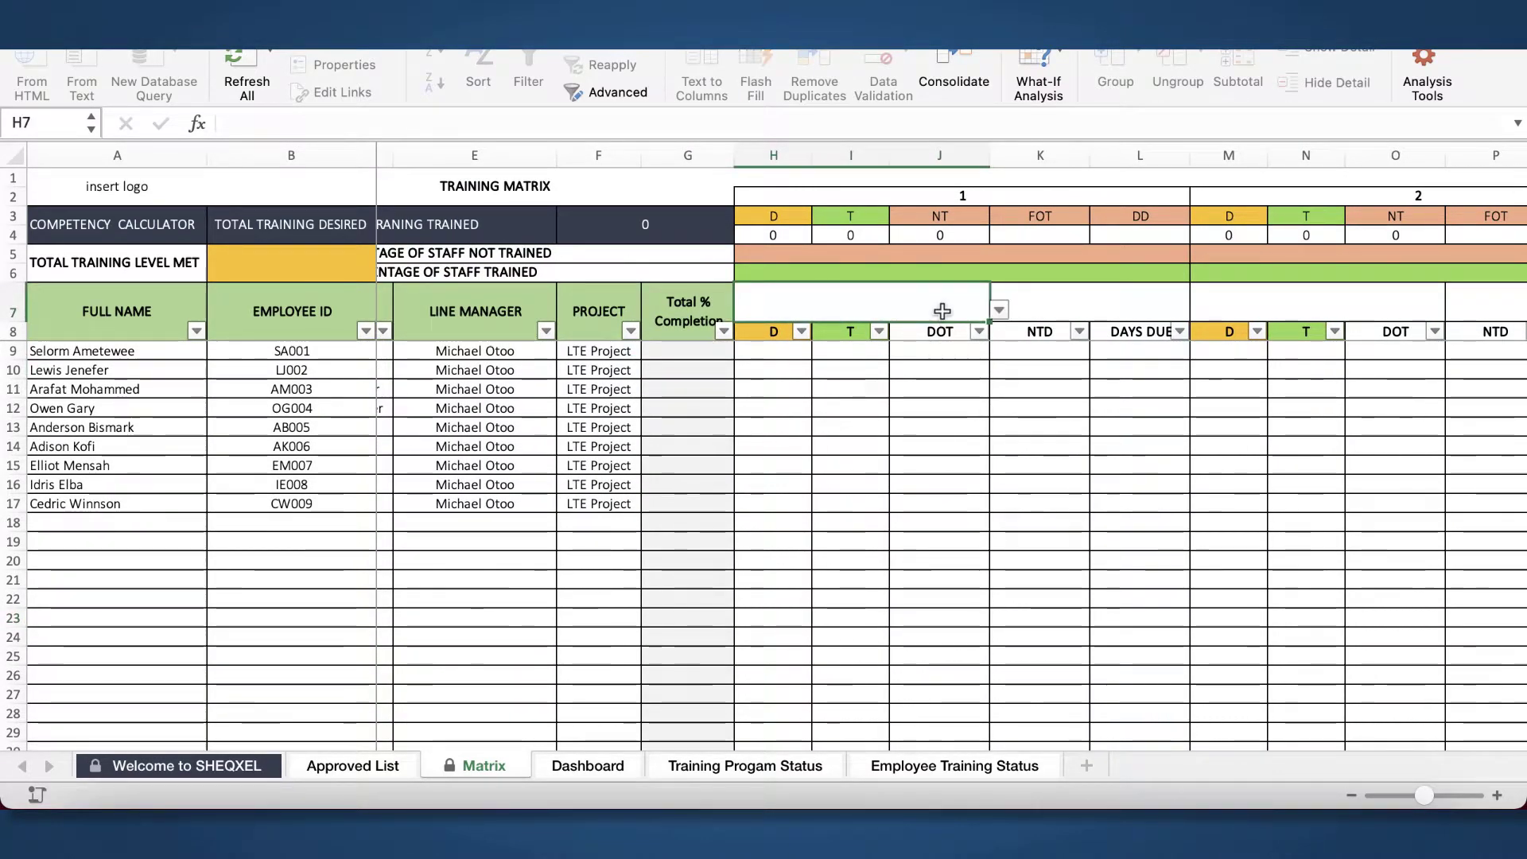
pyautogui.click(999, 310)
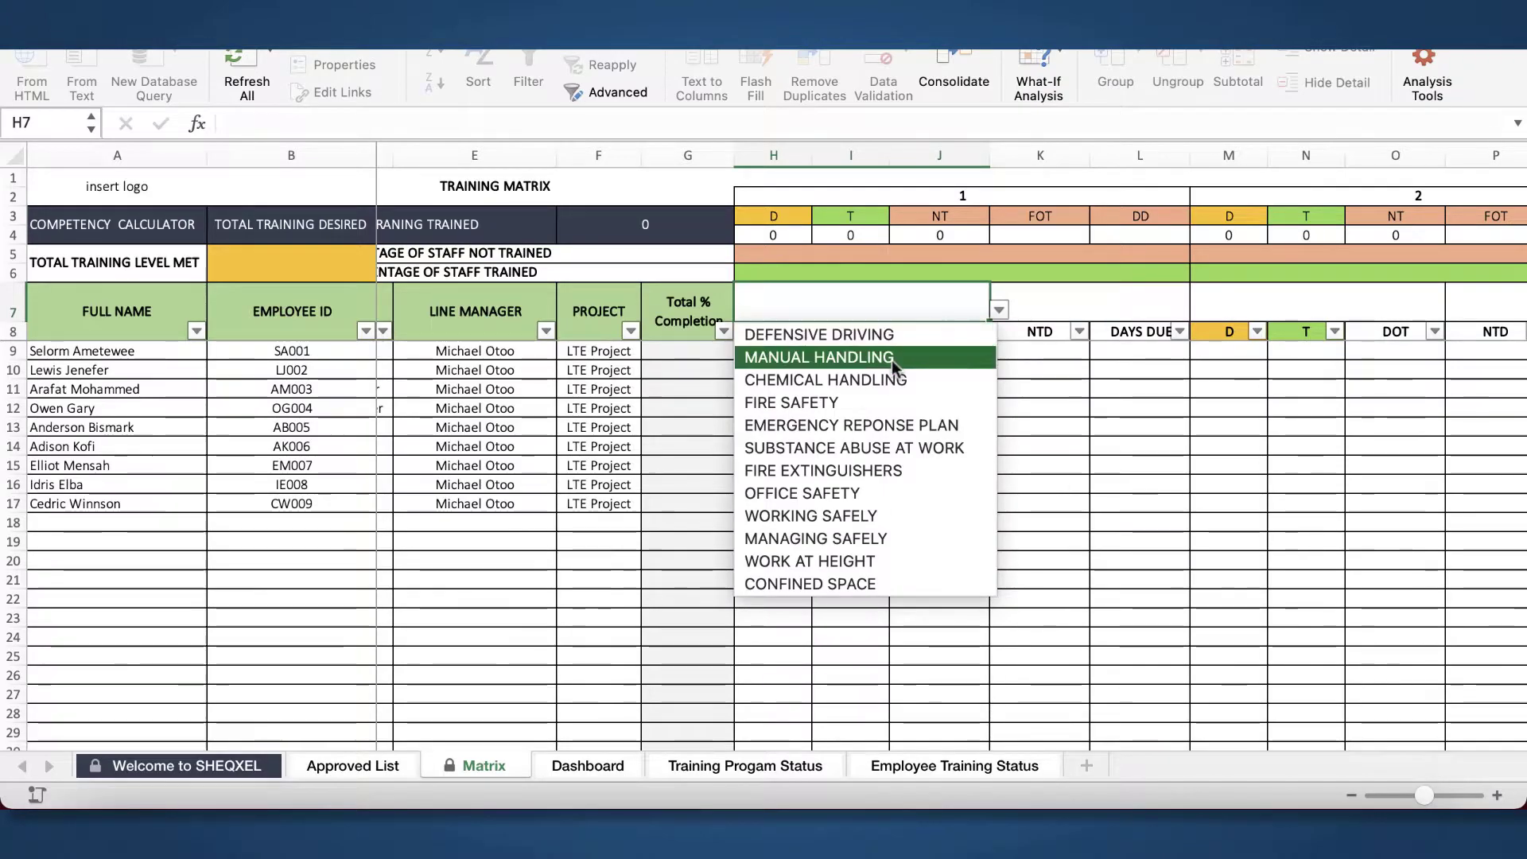
pyautogui.press('Return')
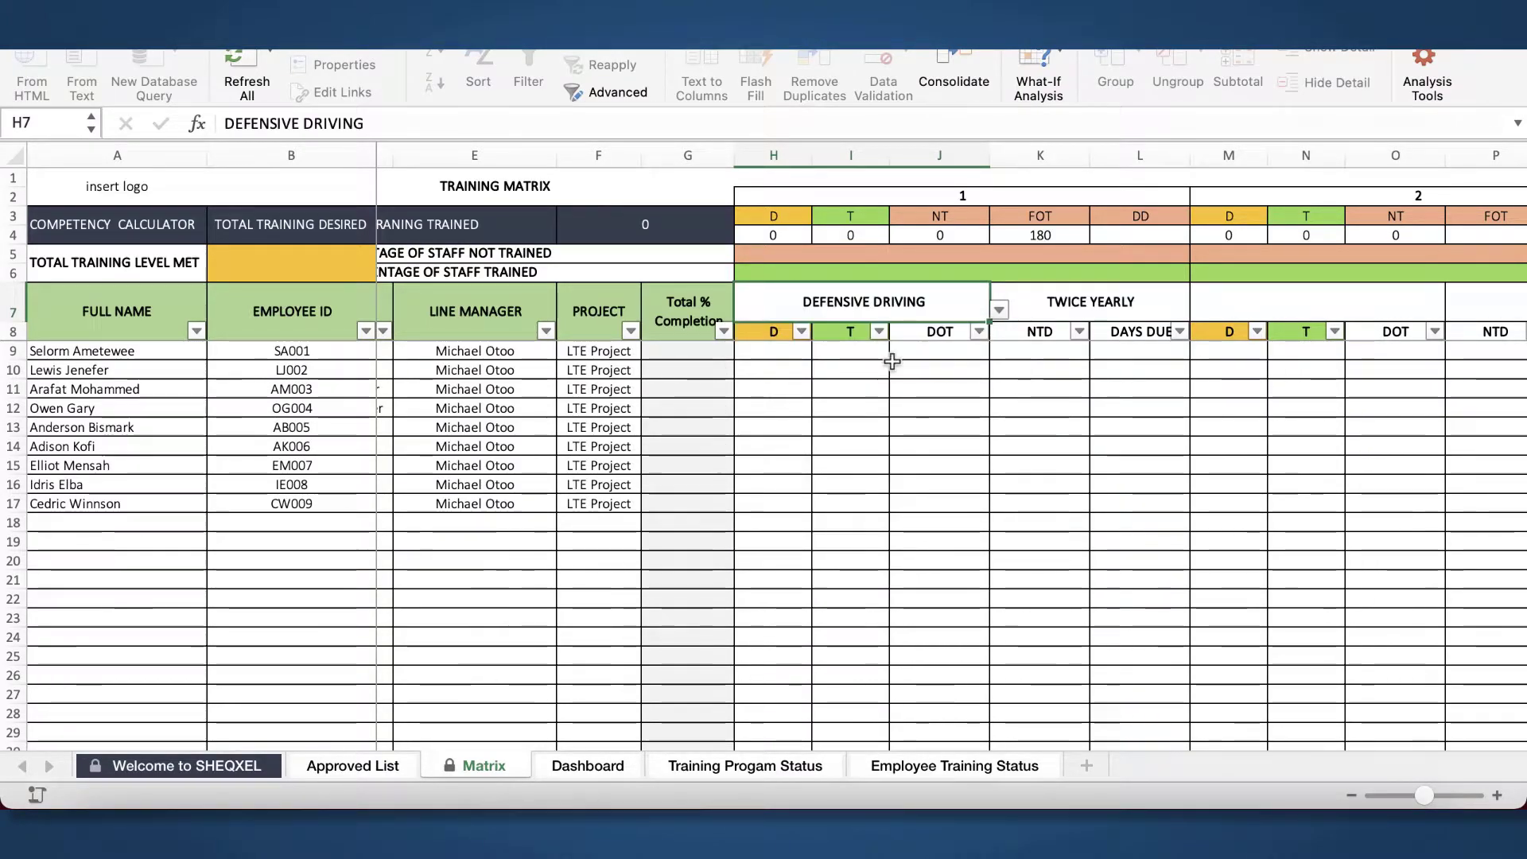
pyautogui.hscroll(1, 934, 485)
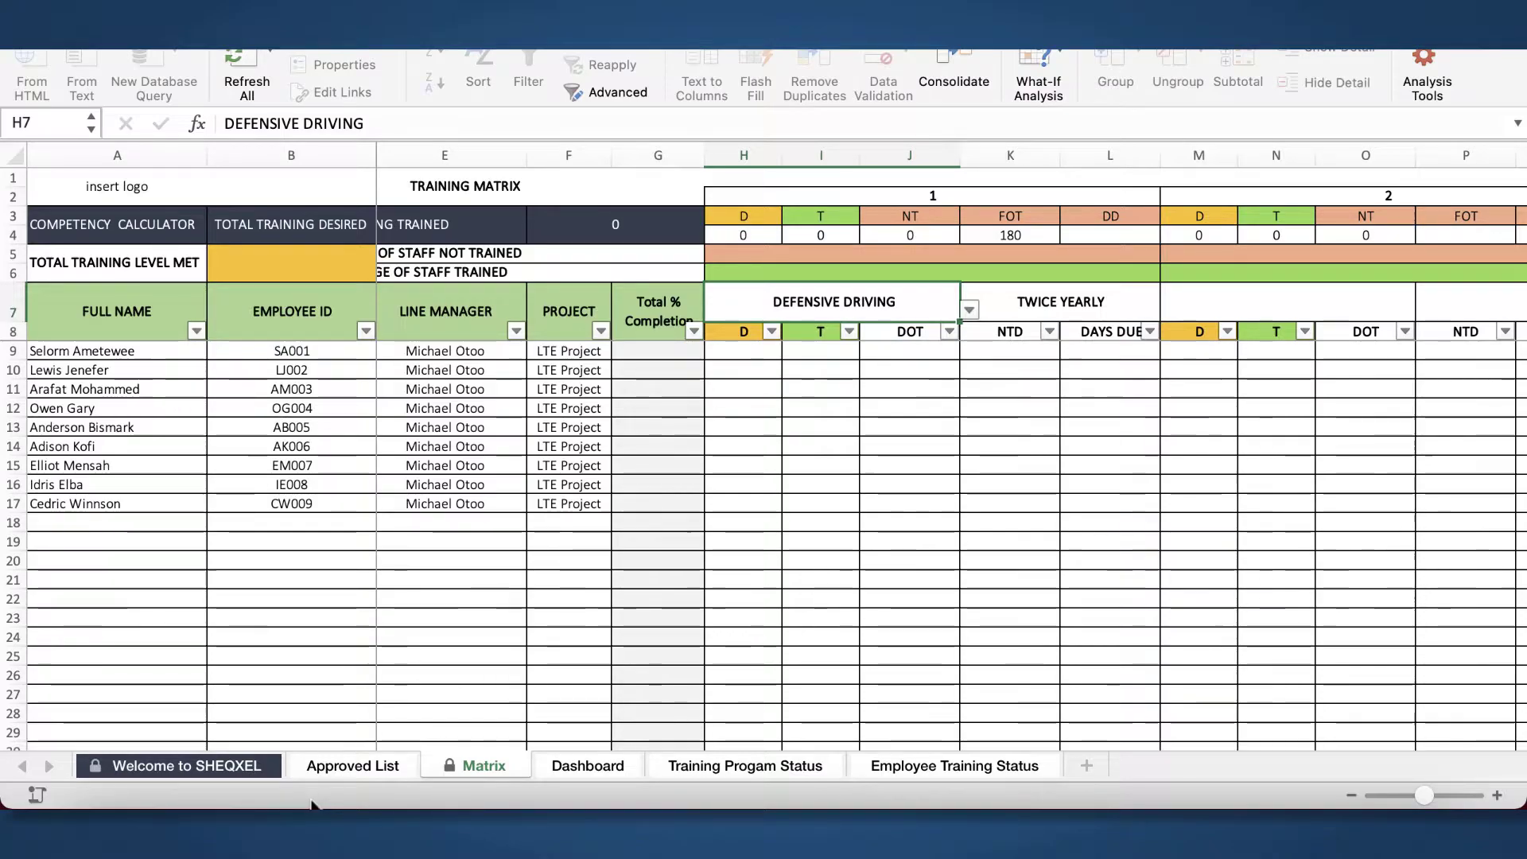
# - Set DEFENSIVE DRIVING's frequency to QUARTERLY on the Approved List sheet, then check the Matrix's lookup formula
pyautogui.click(323, 765)
pyautogui.click(509, 237)
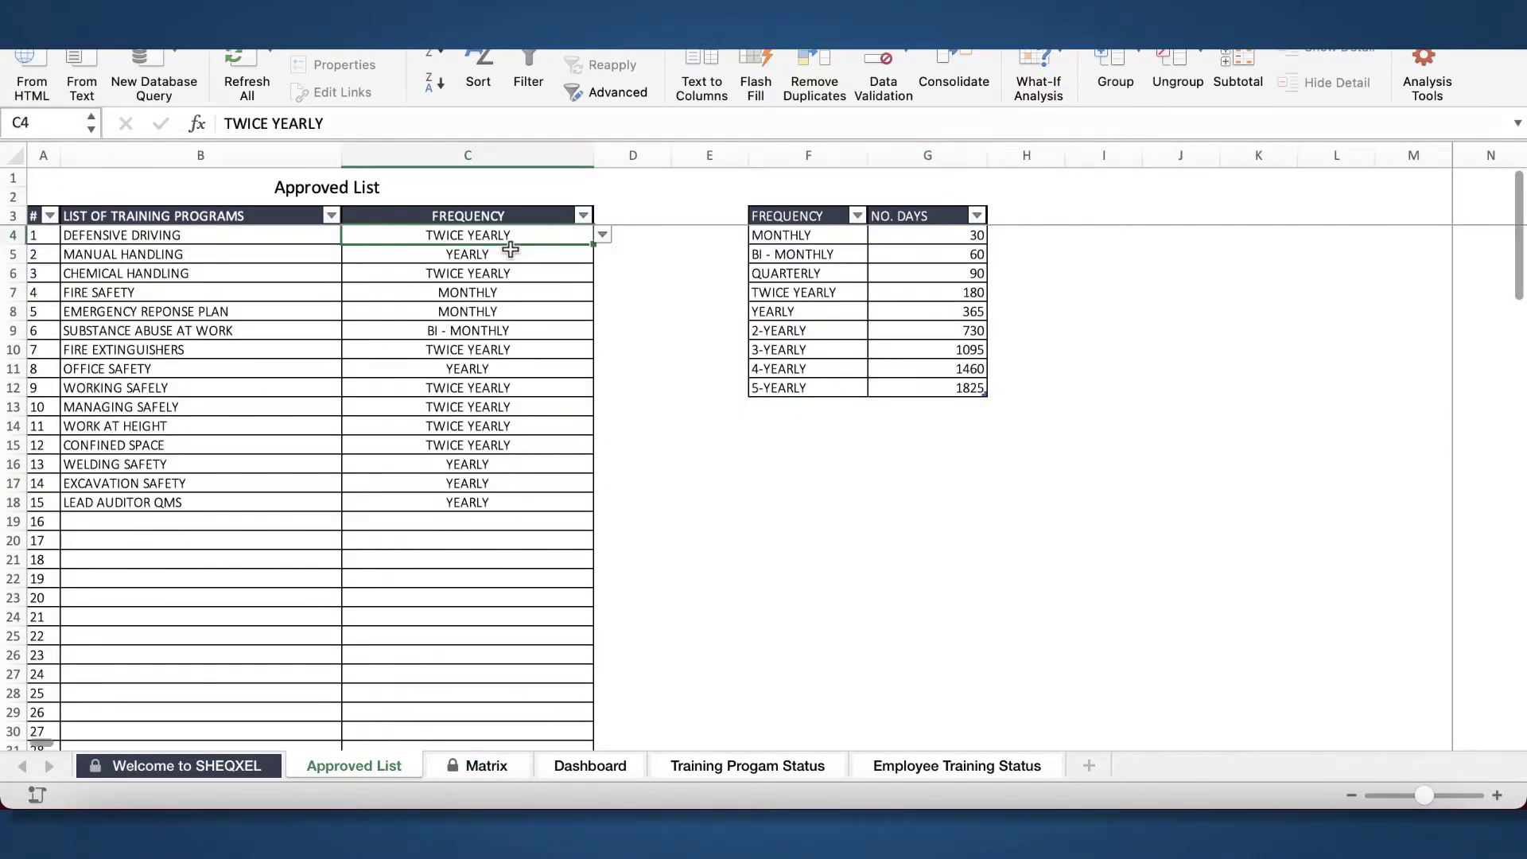
pyautogui.click(601, 235)
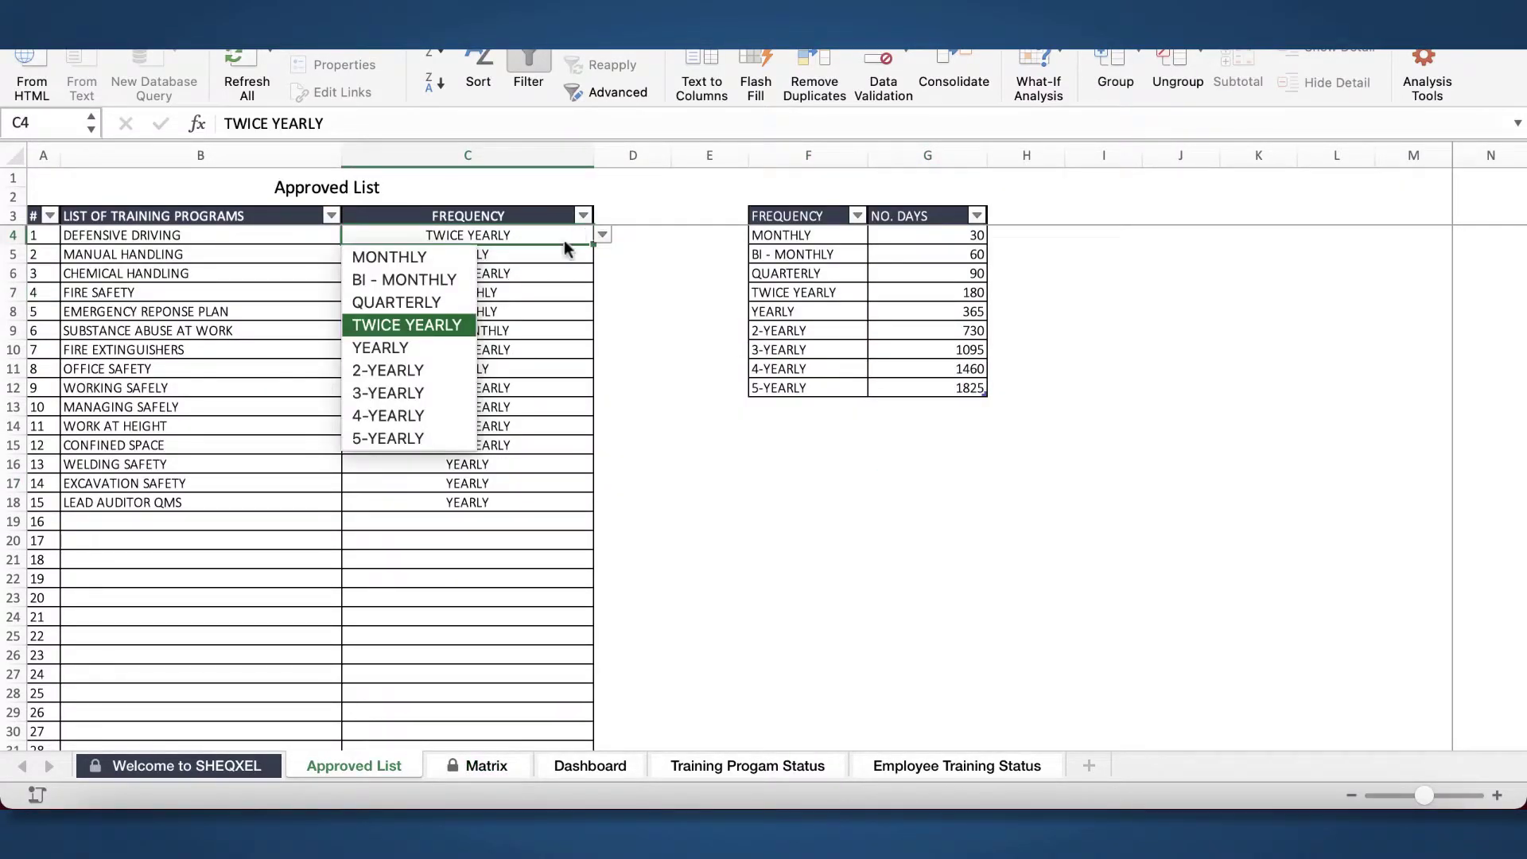
pyautogui.click(431, 302)
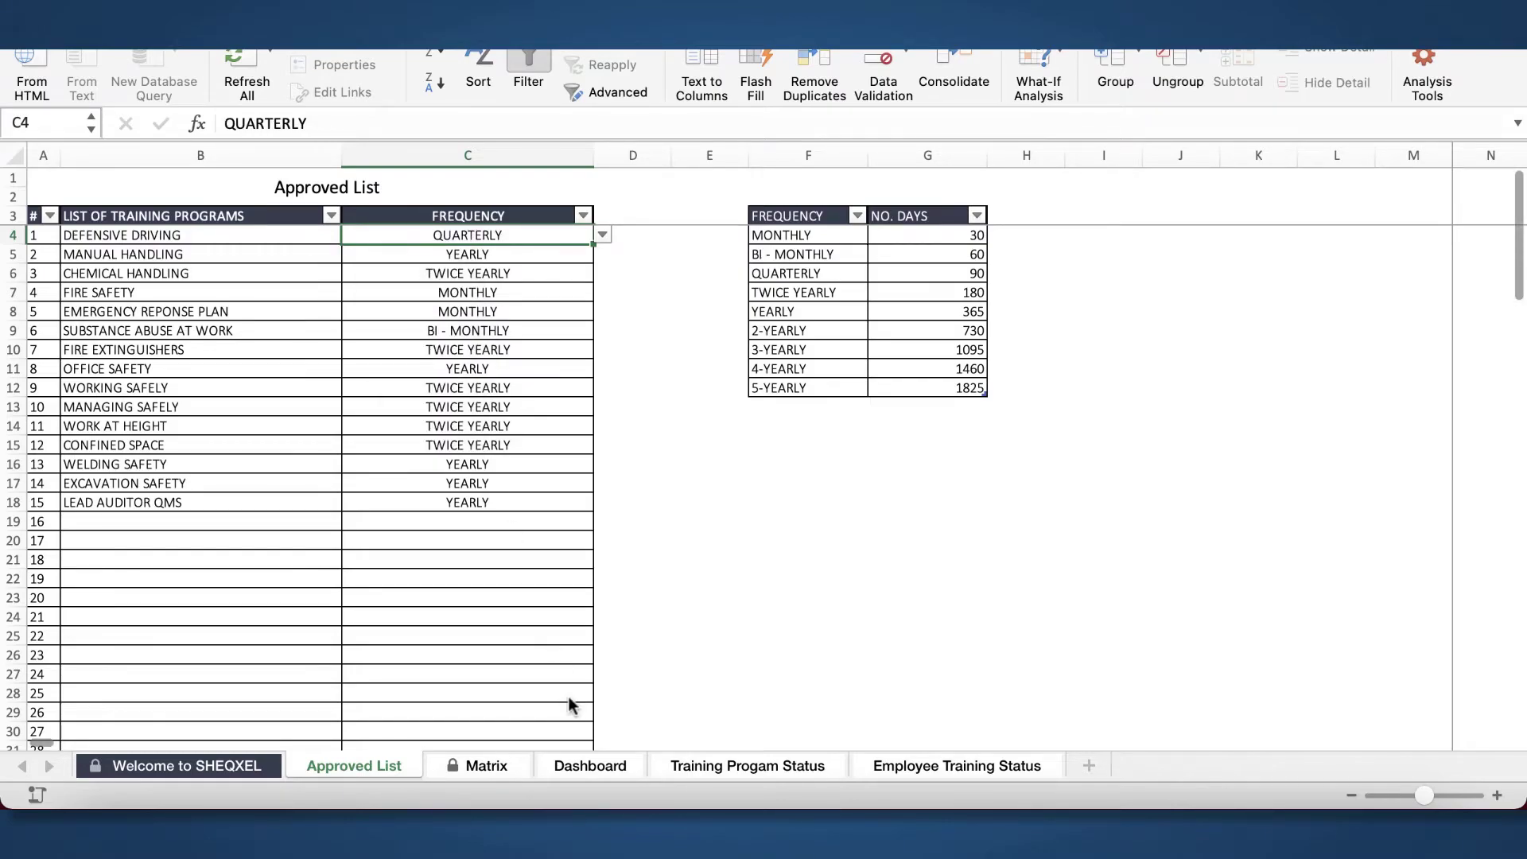
pyautogui.hotkey('ctrl', 'pagedown')
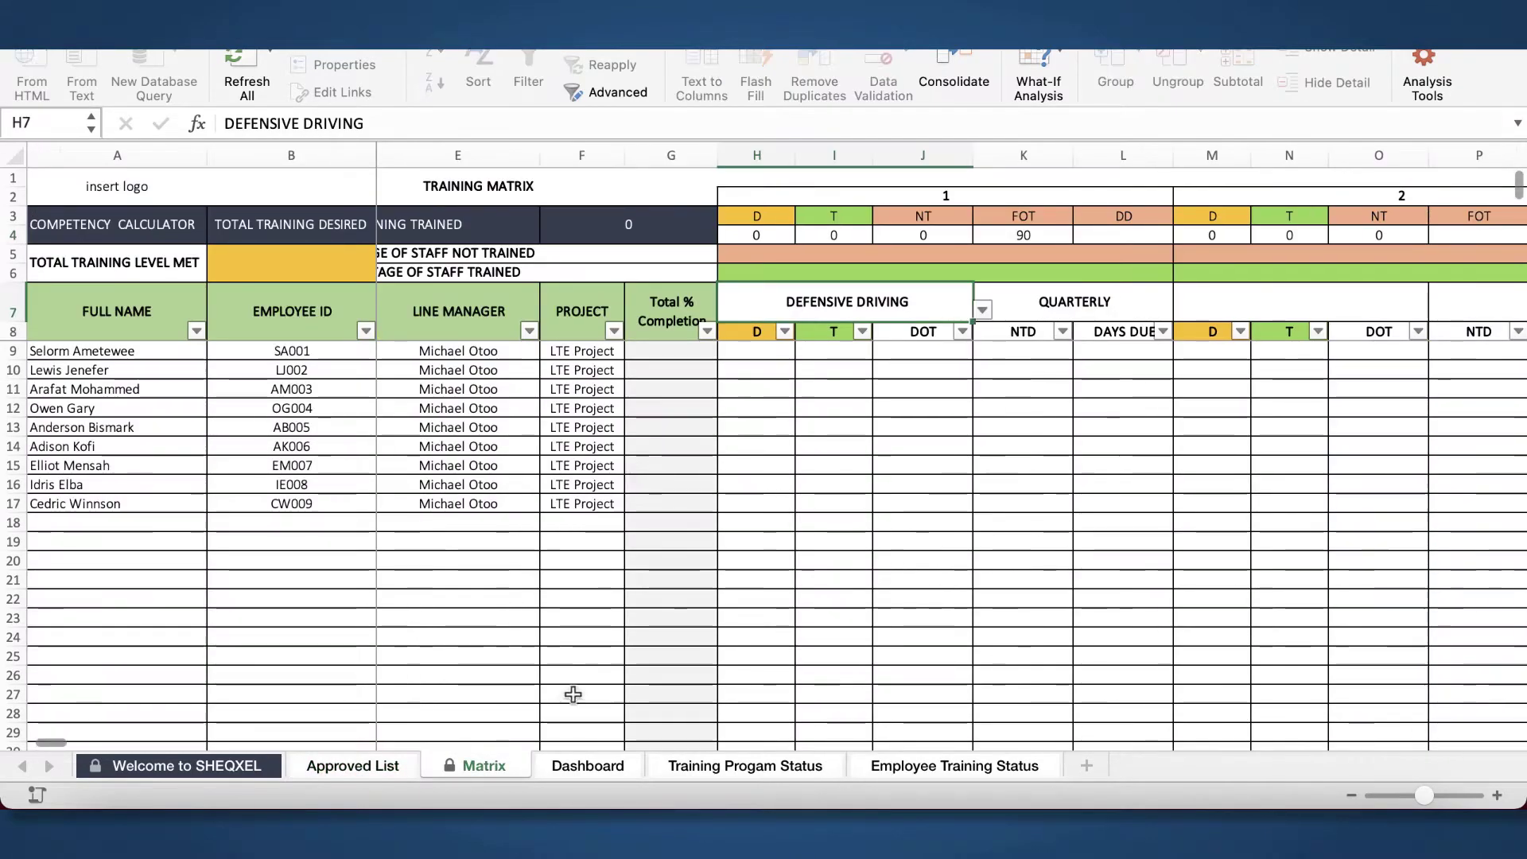
pyautogui.click(1038, 300)
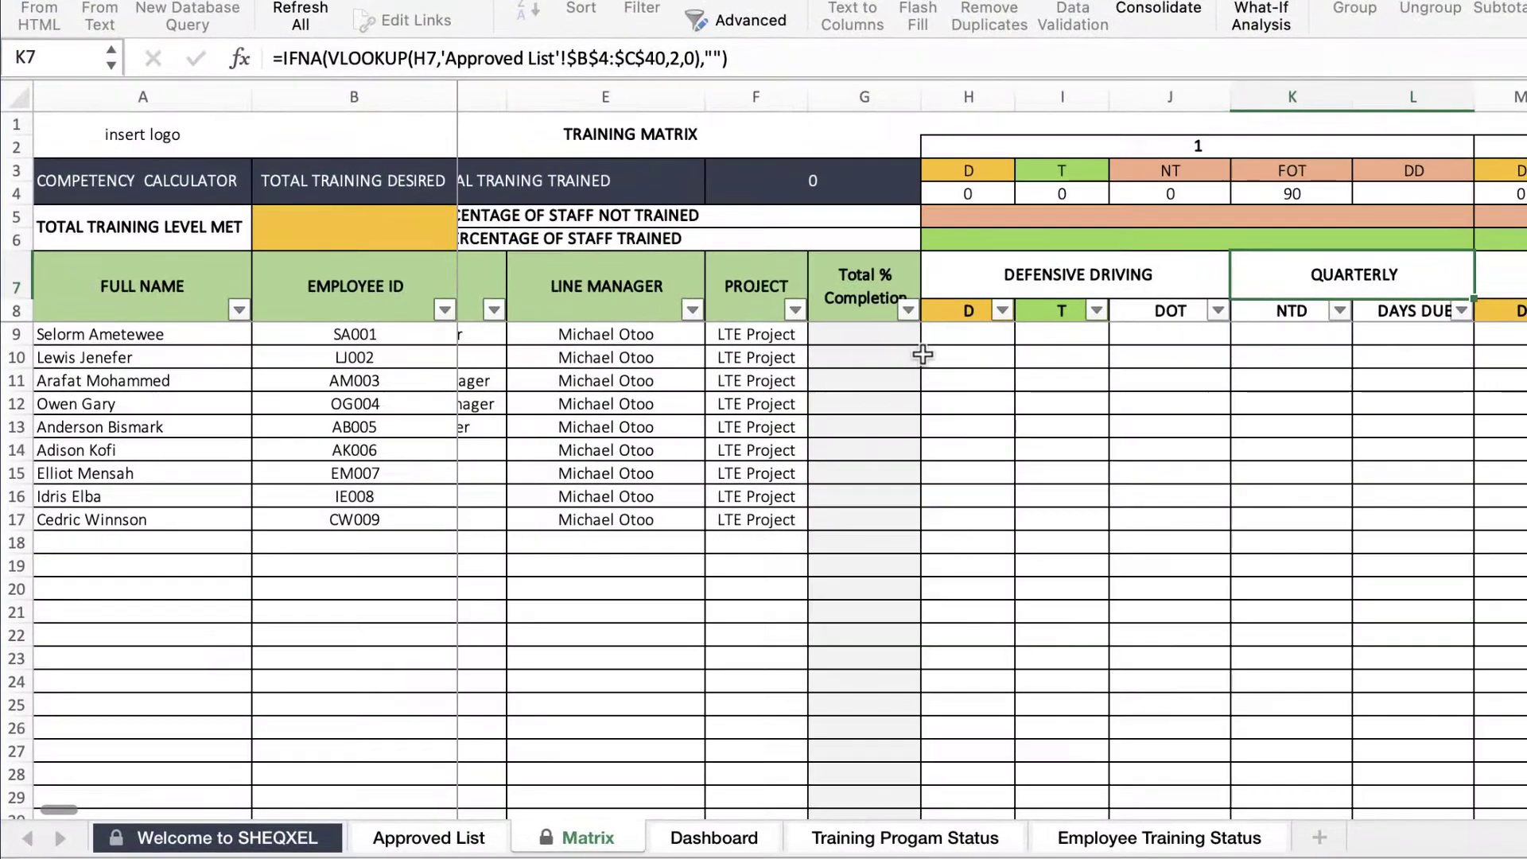
# - Enter 1 as Defensive Driving's desired flag in H9 through H17 for all nine employees
pyautogui.click(762, 352)
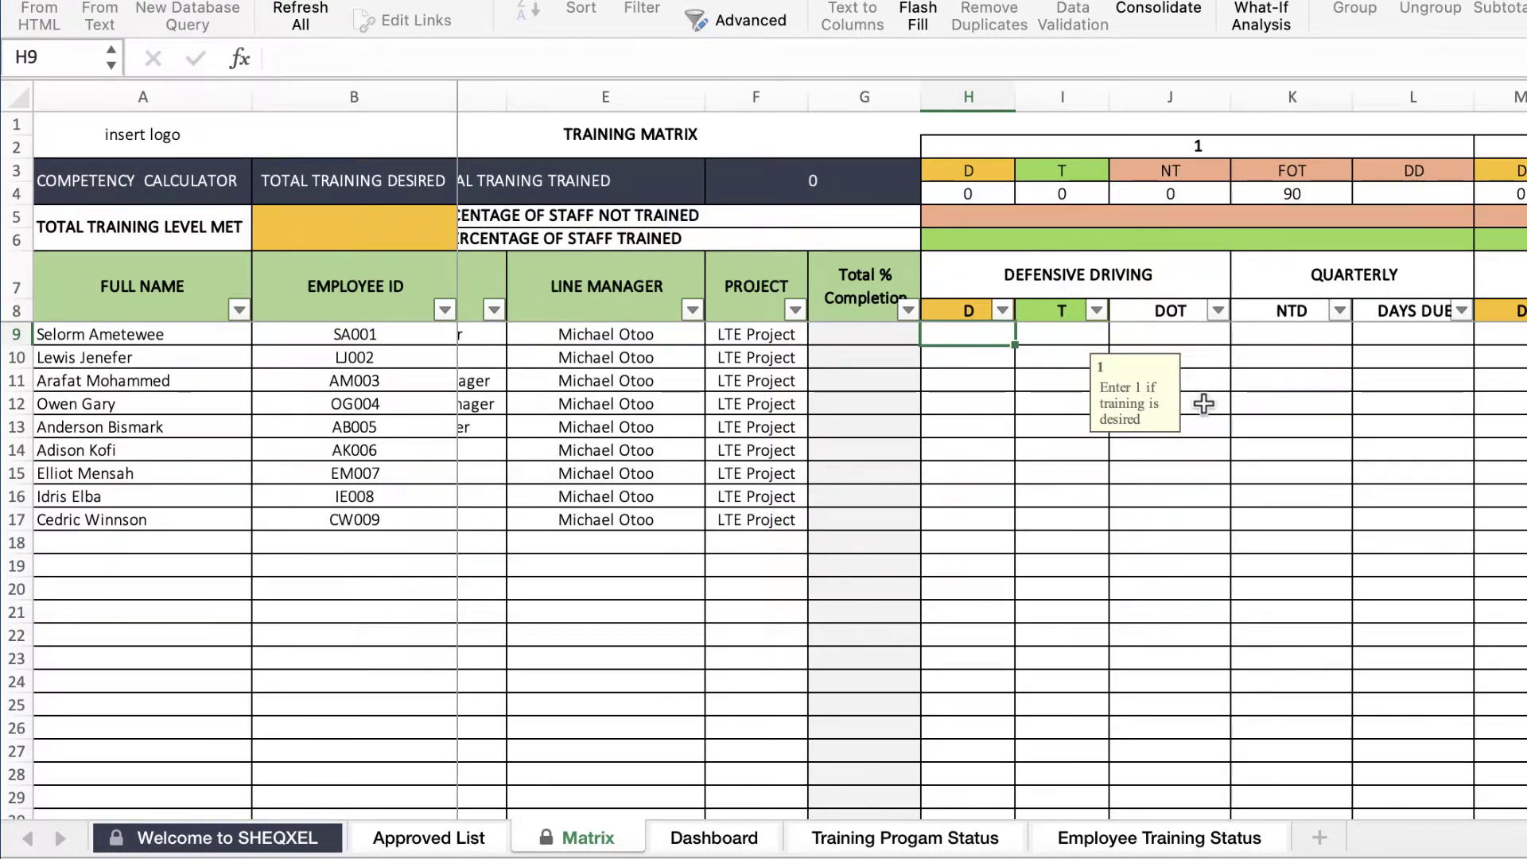
pyautogui.write('1')
pyautogui.press('Return')
pyautogui.write('1')
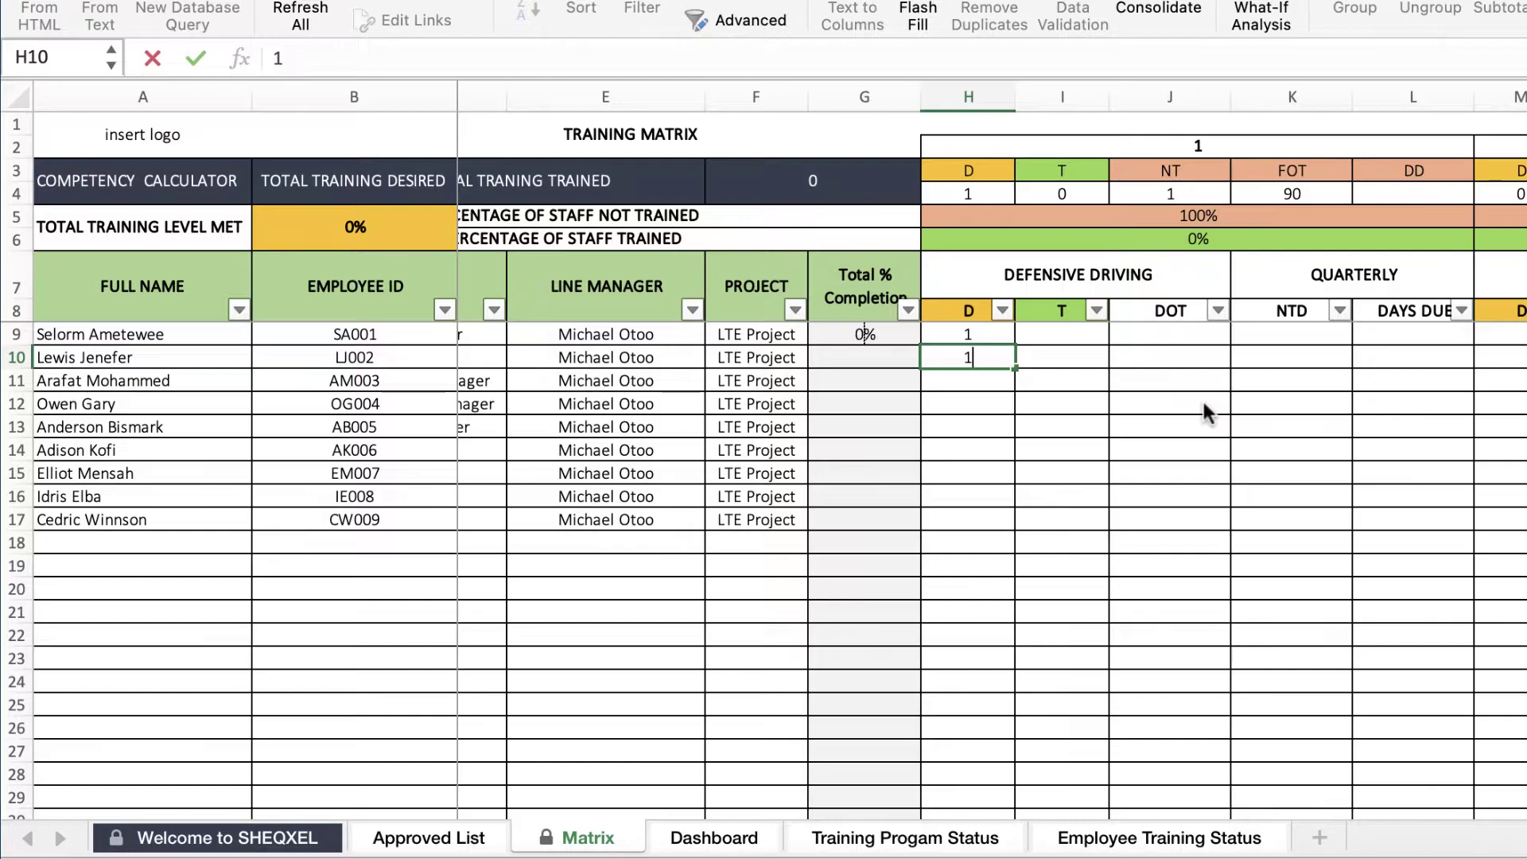
pyautogui.press('Return')
pyautogui.write('1')
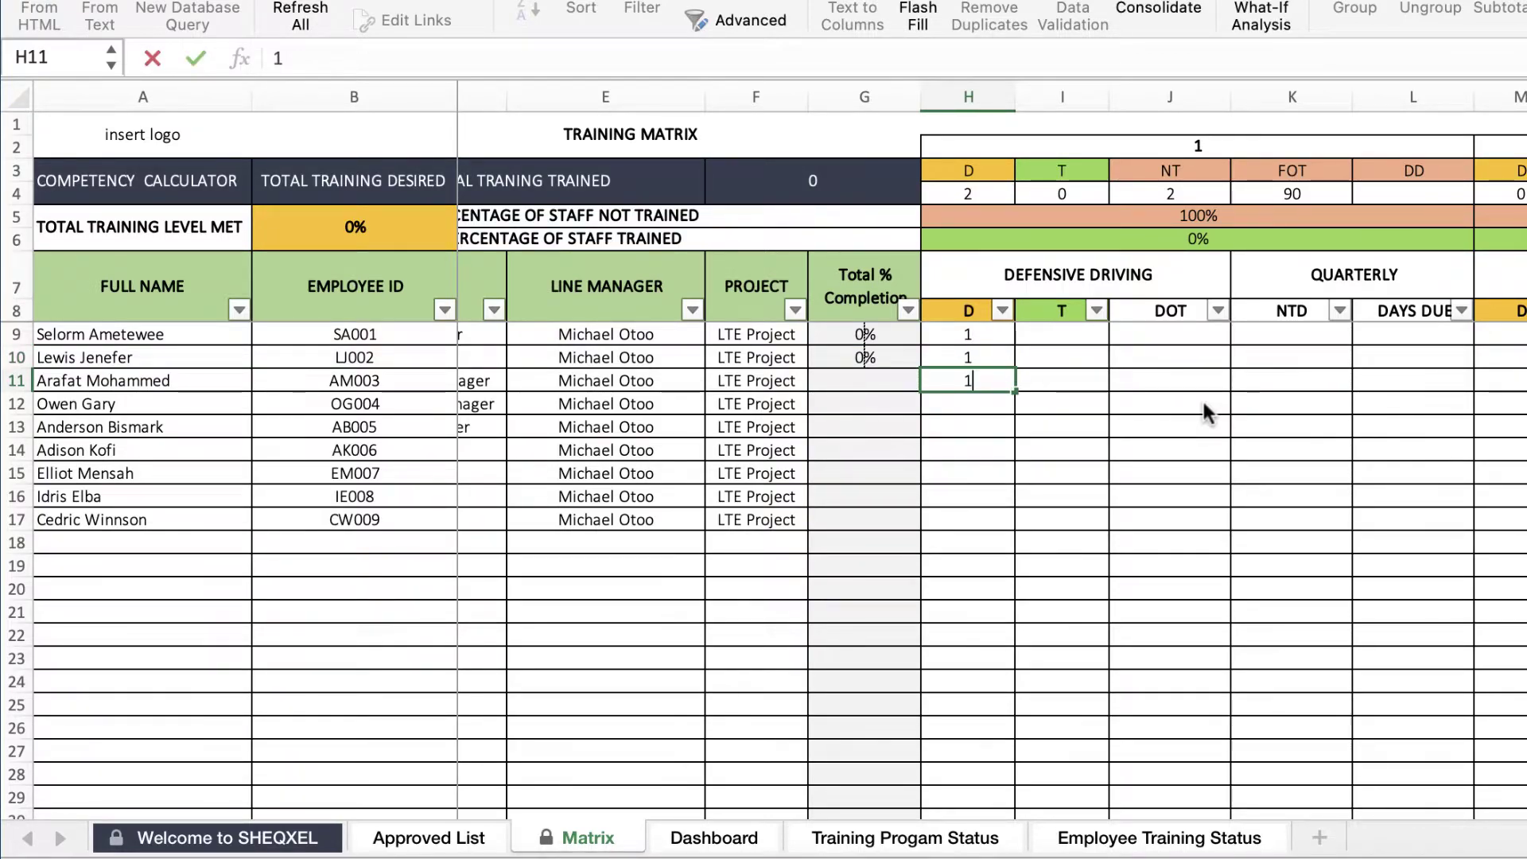
pyautogui.press('Return')
pyautogui.write('1')
pyautogui.press('Return')
pyautogui.write('1')
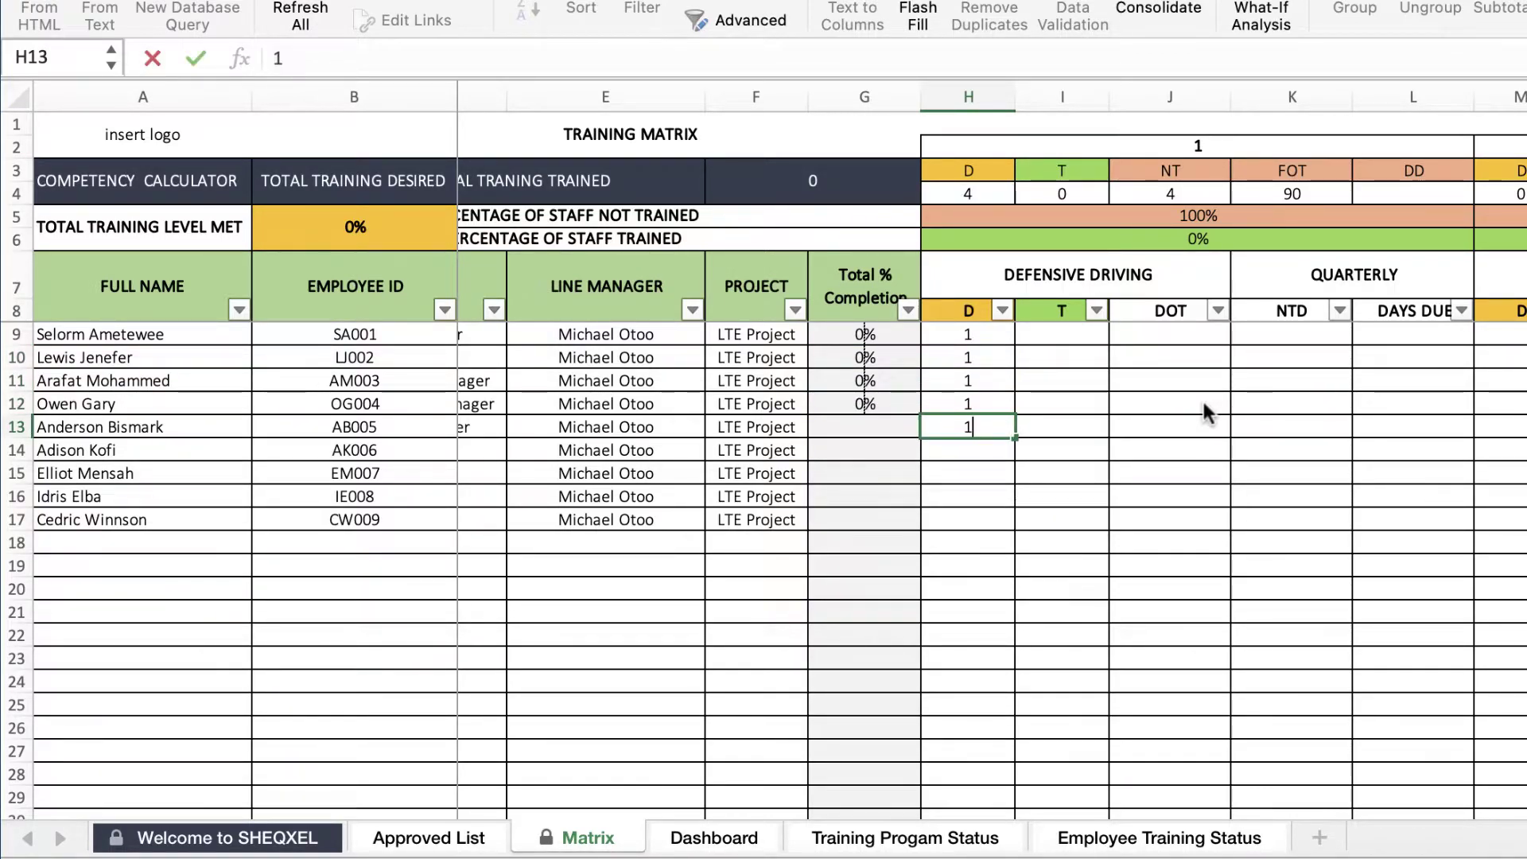
pyautogui.press('Return')
pyautogui.write('1')
pyautogui.press('Return')
pyautogui.write('1')
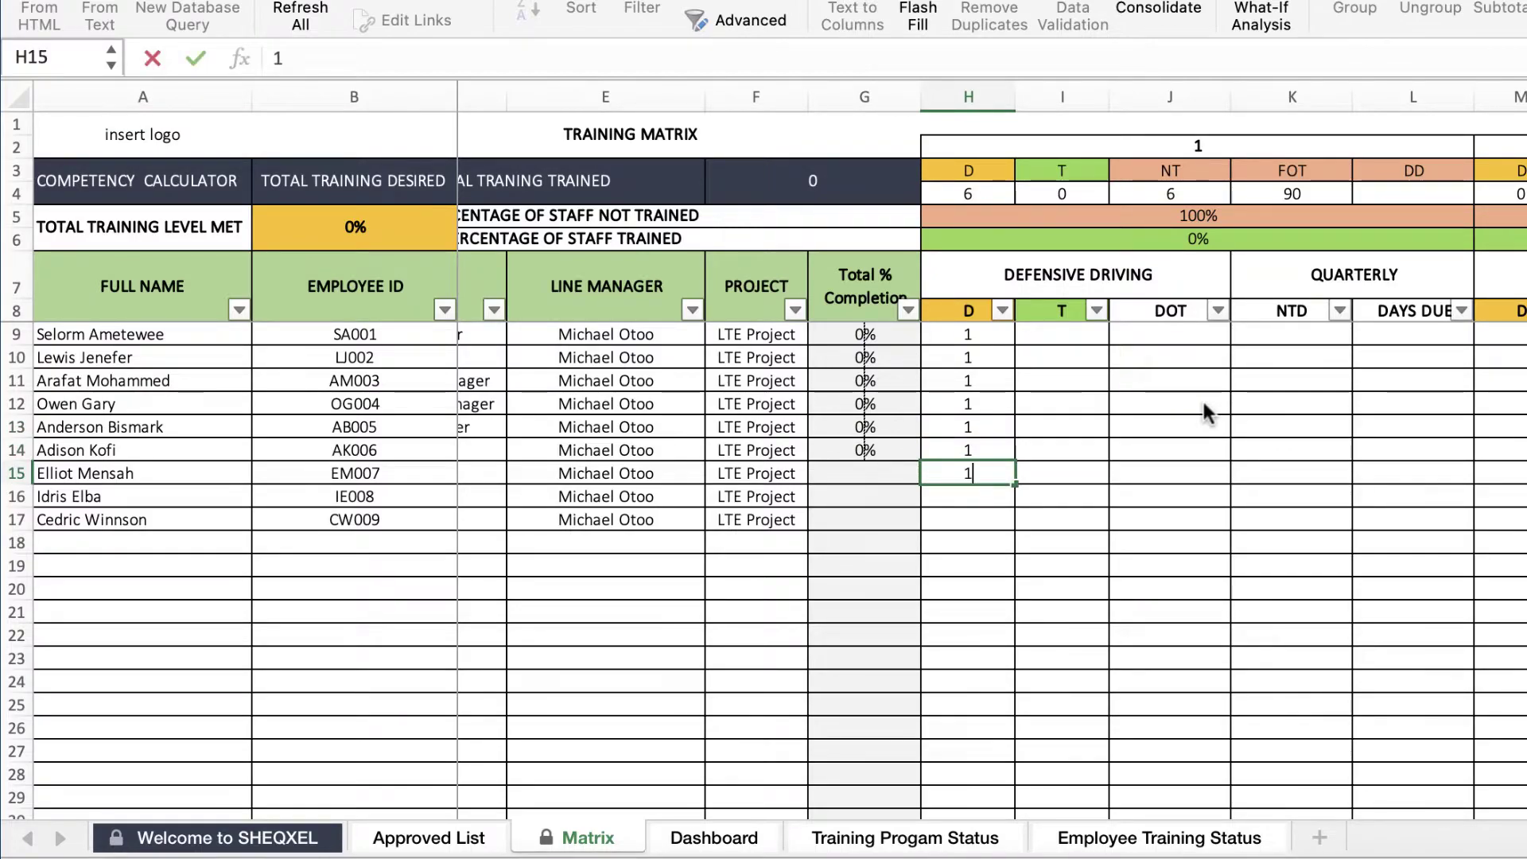
pyautogui.press('Return')
pyautogui.write('1')
pyautogui.press('Return')
pyautogui.write('1')
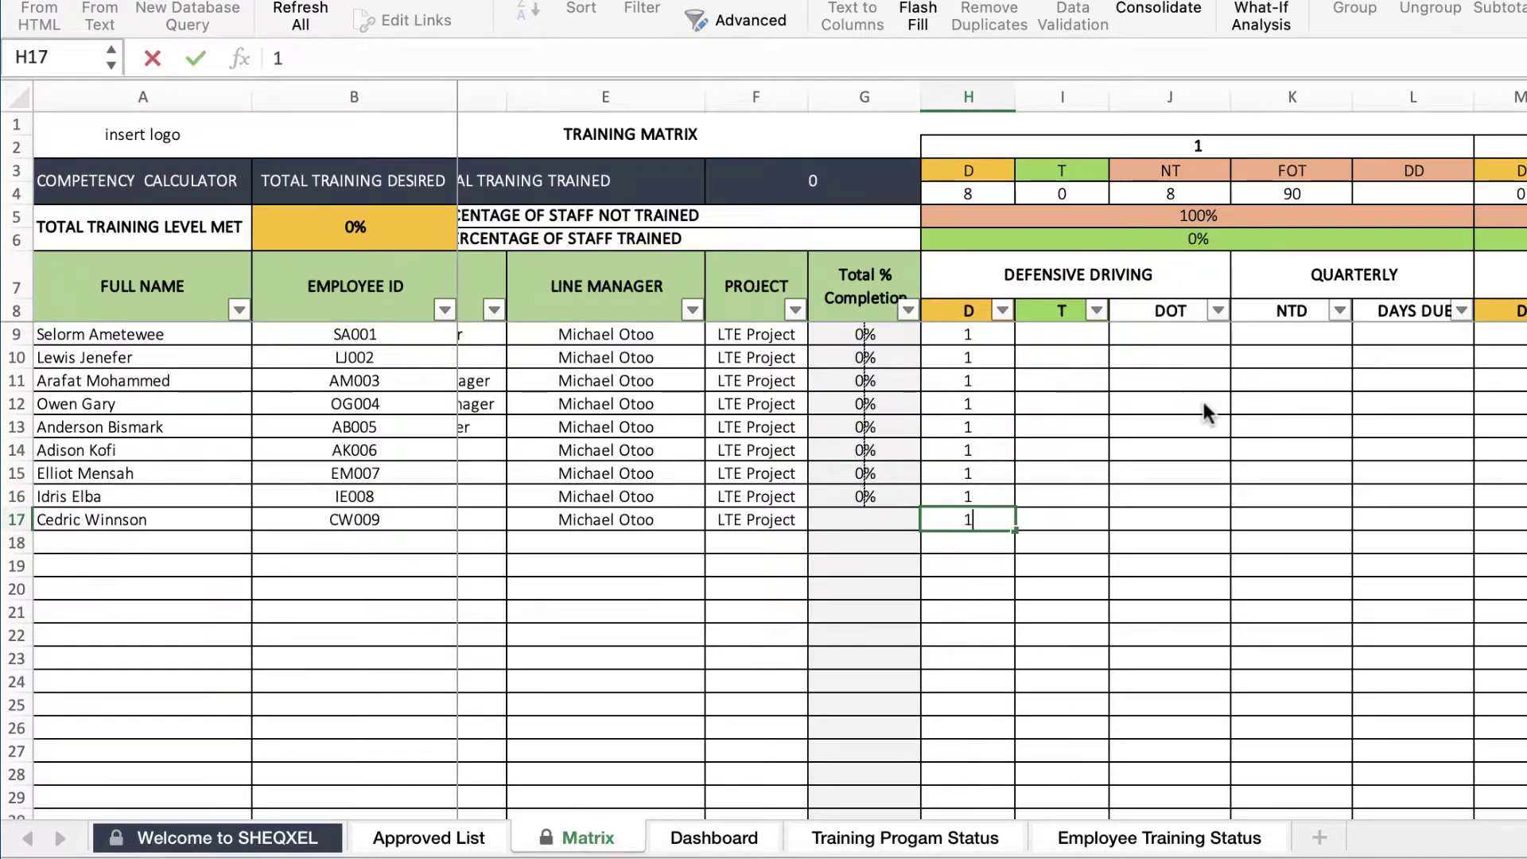
pyautogui.press('Return')
pyautogui.click(1096, 347)
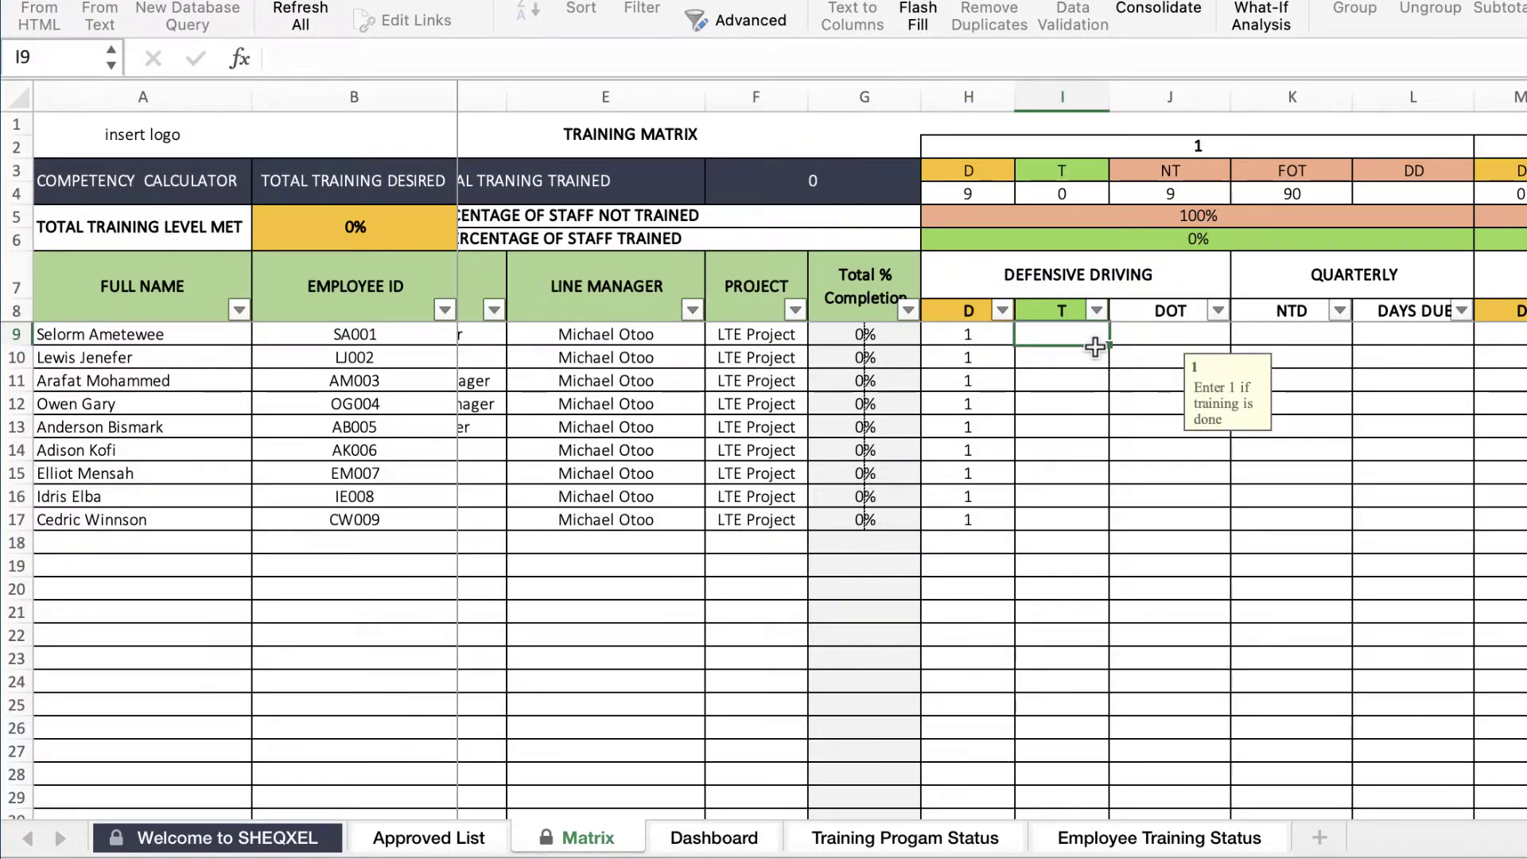
# - Enter 1 as each employee's Defensive Driving trained flag and check the 100% total
pyautogui.write('1')
pyautogui.press('Return')
pyautogui.write('1')
pyautogui.press('Return')
pyautogui.write('1')
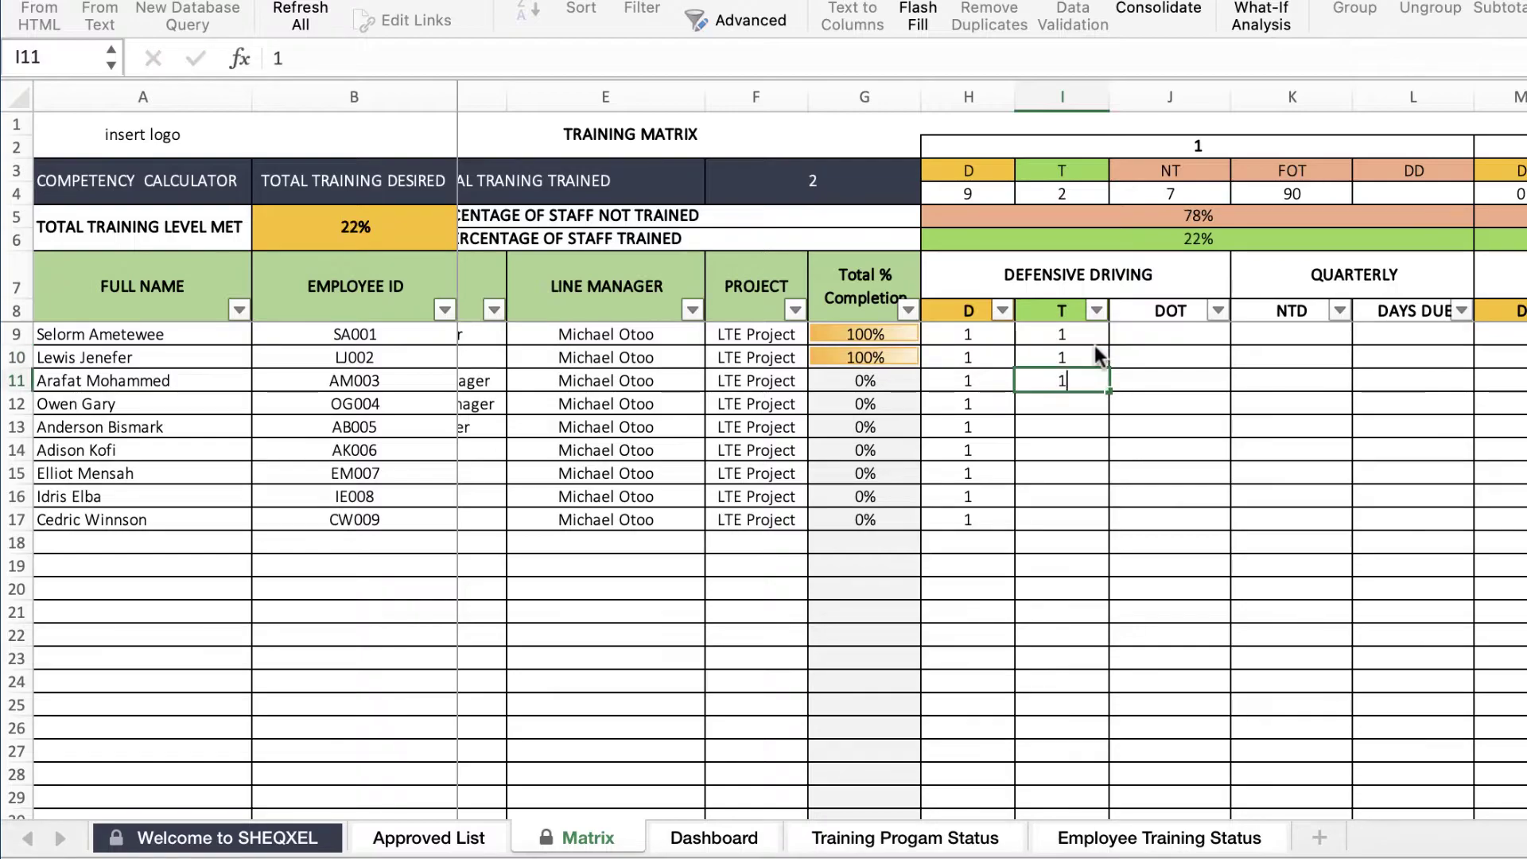
pyautogui.press('Return')
pyautogui.write('1')
pyautogui.press('Return')
pyautogui.write('1')
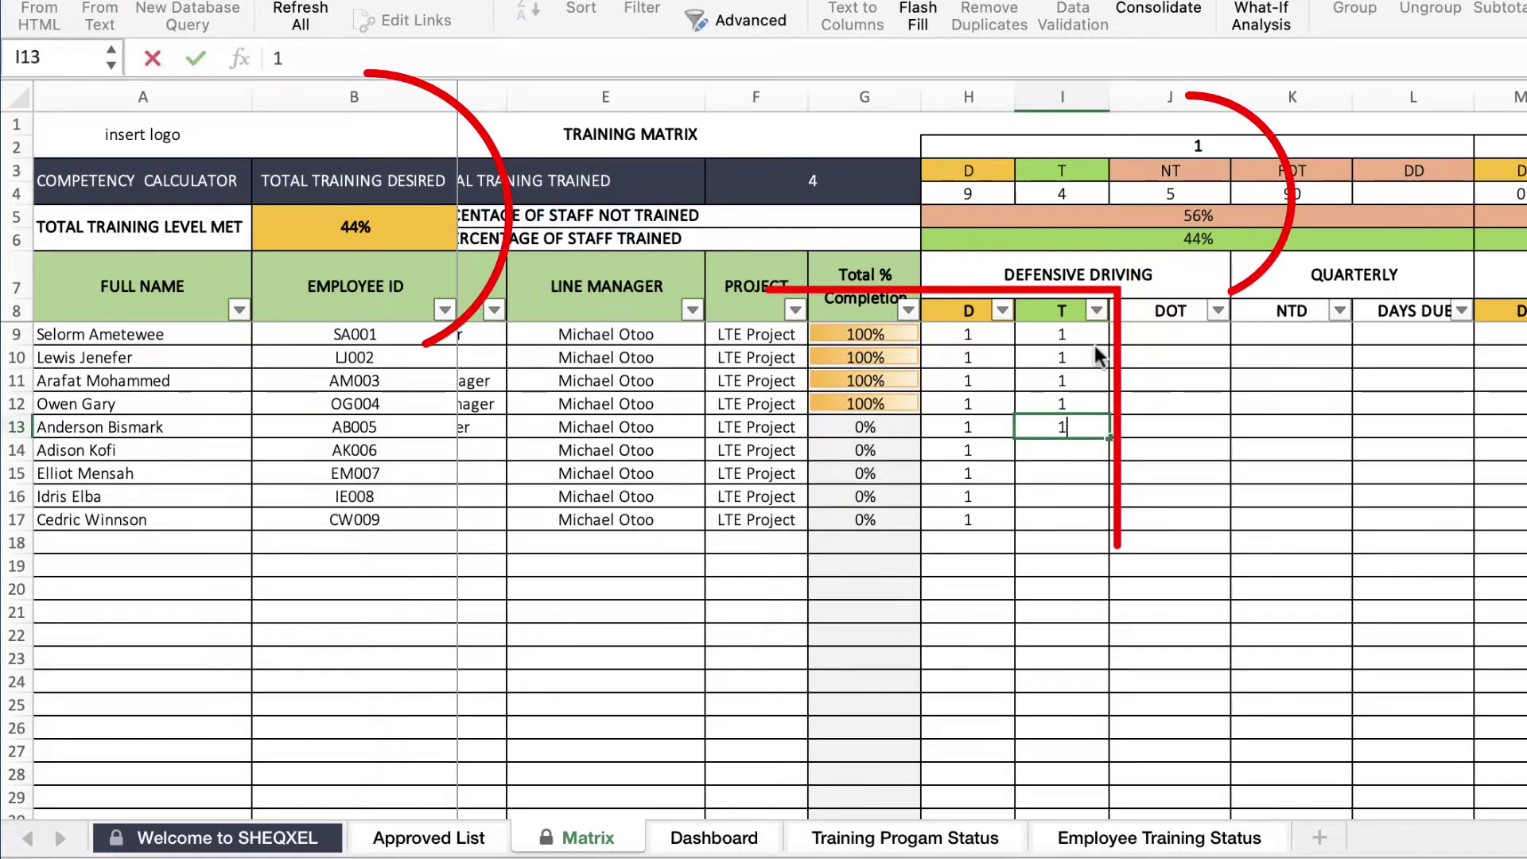
pyautogui.press('Return')
pyautogui.write('1')
pyautogui.press('Return')
pyautogui.write('1')
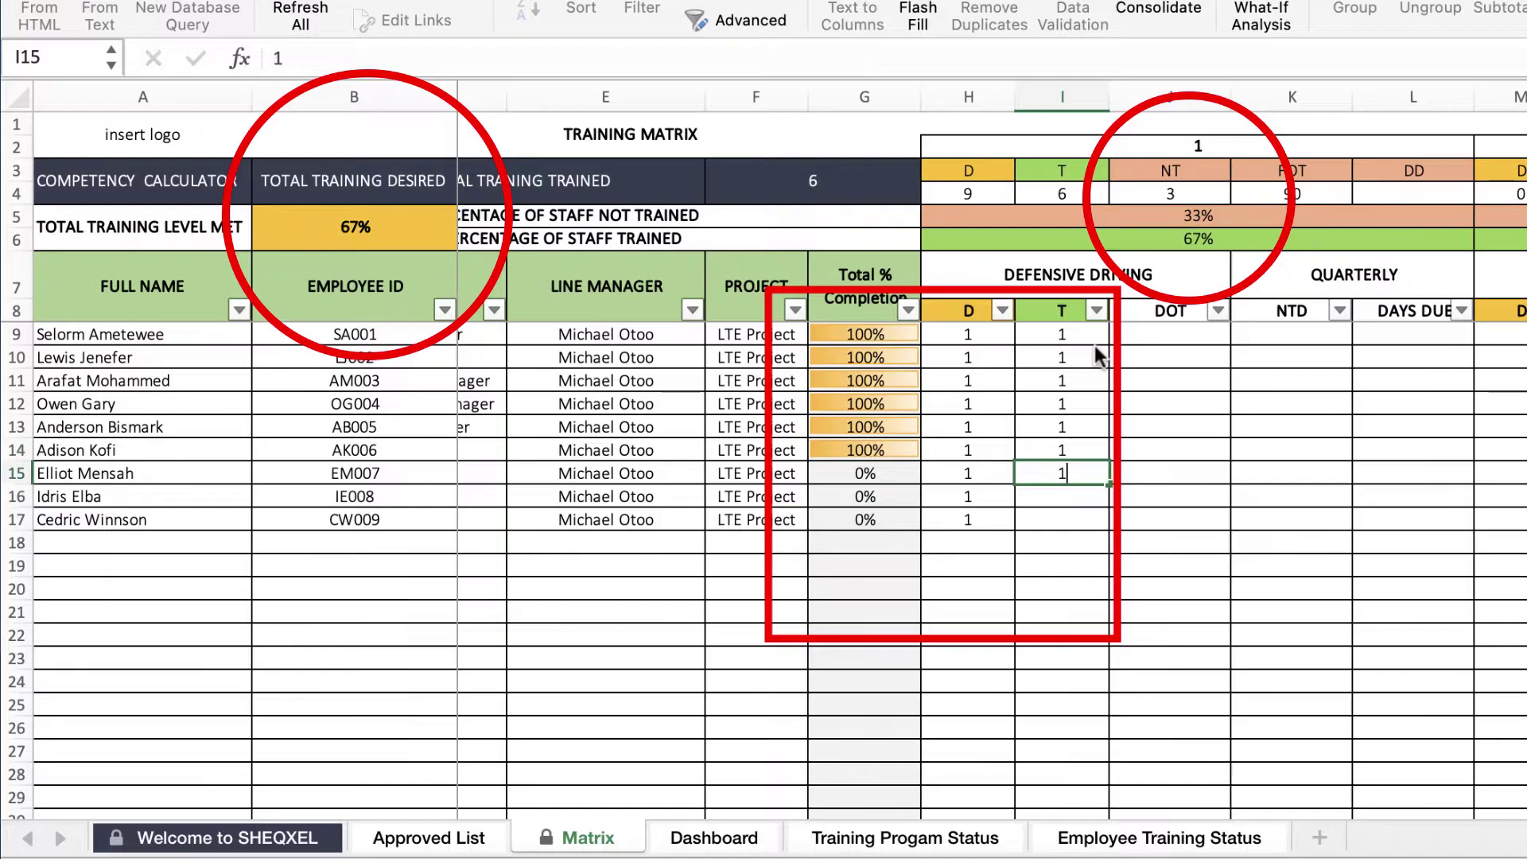
pyautogui.press('Return')
pyautogui.write('1')
pyautogui.press('Return')
pyautogui.write('1')
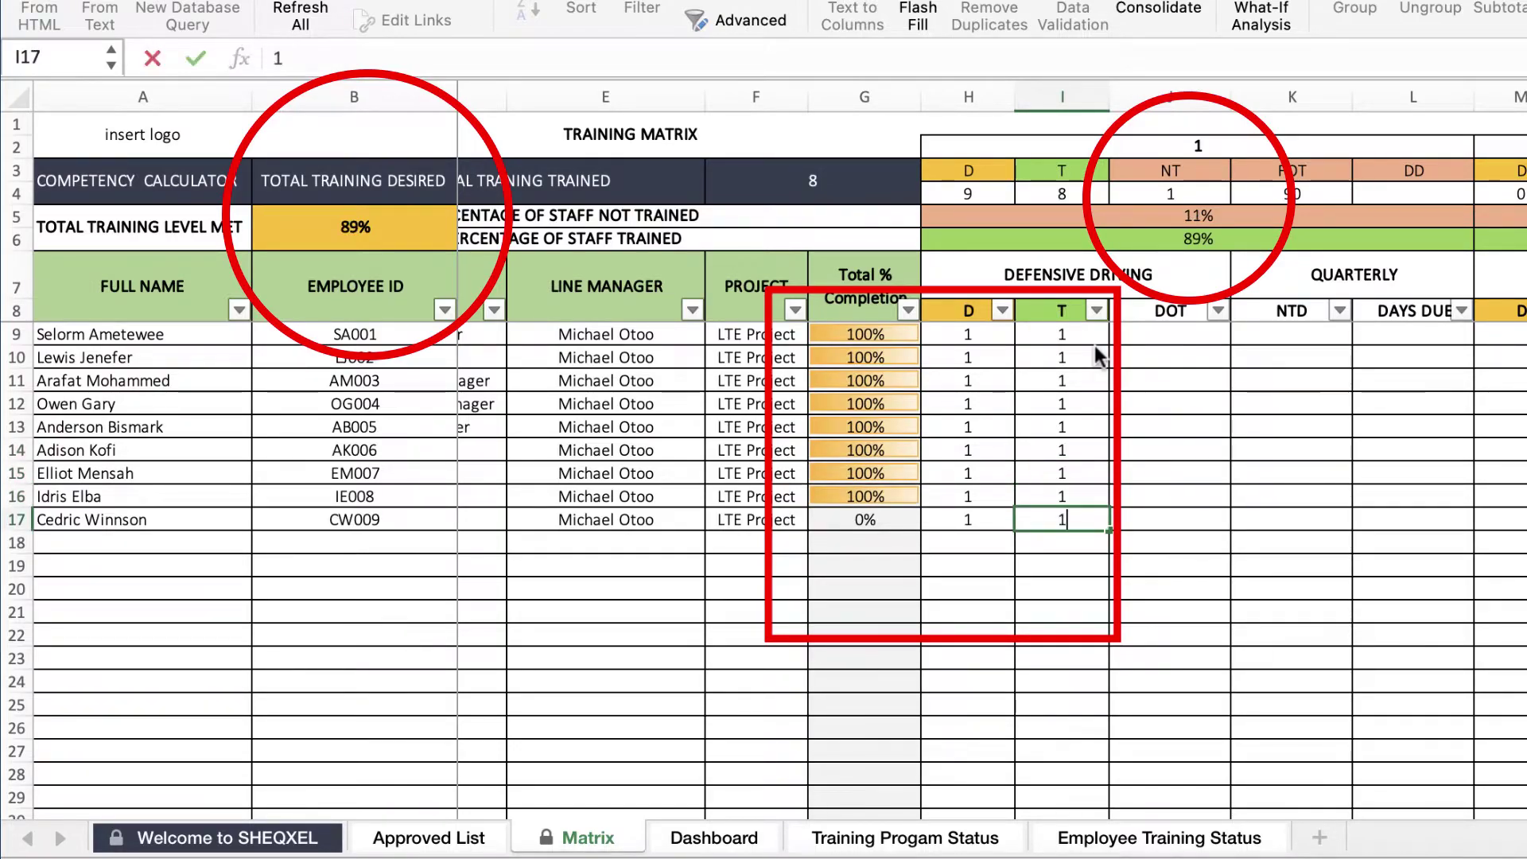
pyautogui.press('Return')
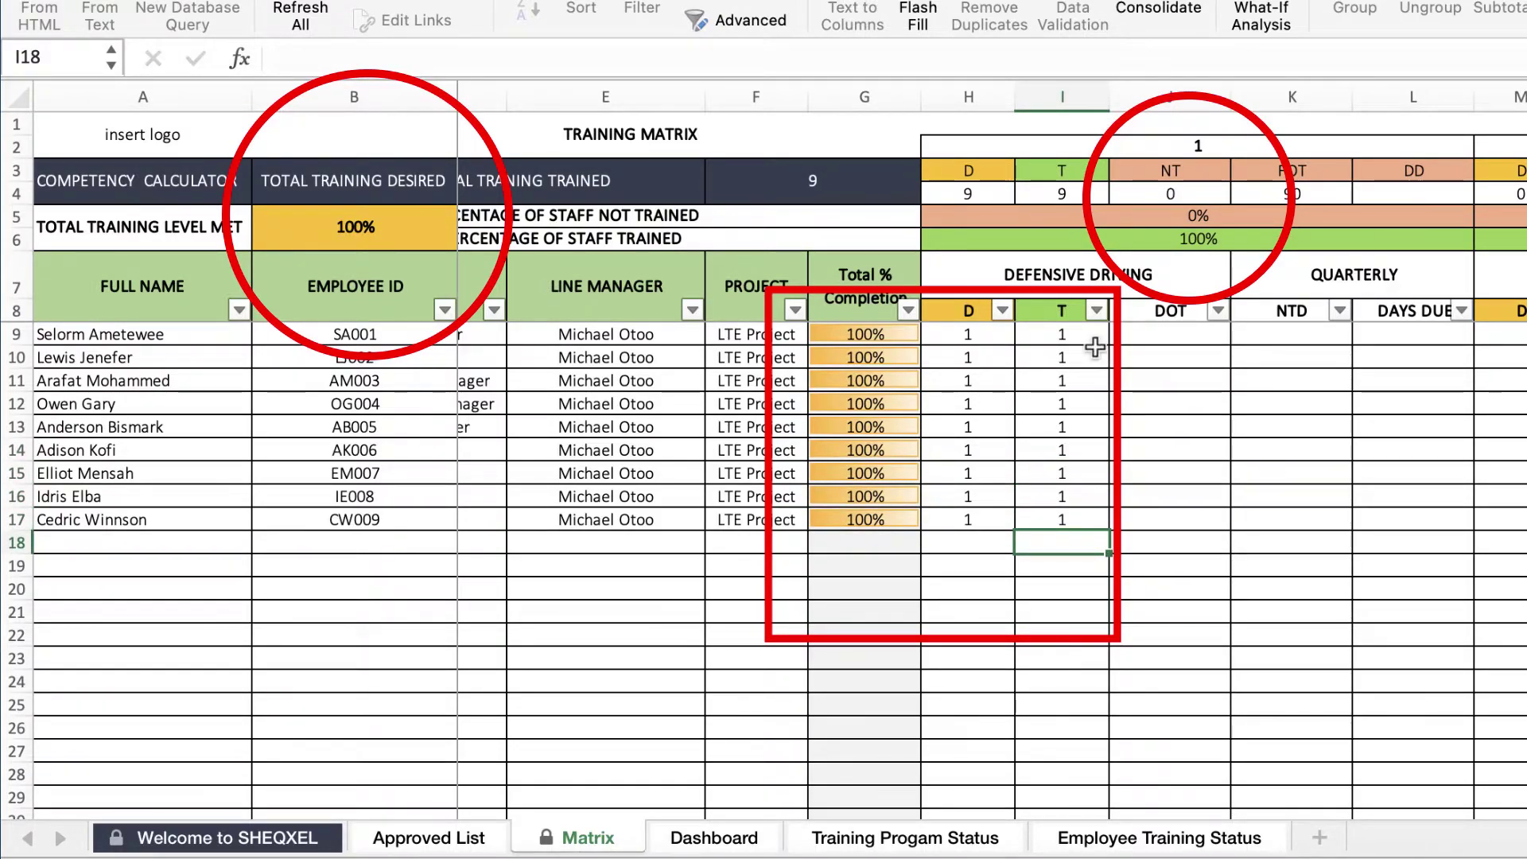
pyautogui.press('Up')
pyautogui.press('Up')
pyautogui.press('Up')
pyautogui.press('Up')
pyautogui.press('Up')
pyautogui.press('Up')
pyautogui.press('Up')
pyautogui.press('Up')
pyautogui.press('Up')
pyautogui.press('Up')
pyautogui.press('Up')
pyautogui.press('Up')
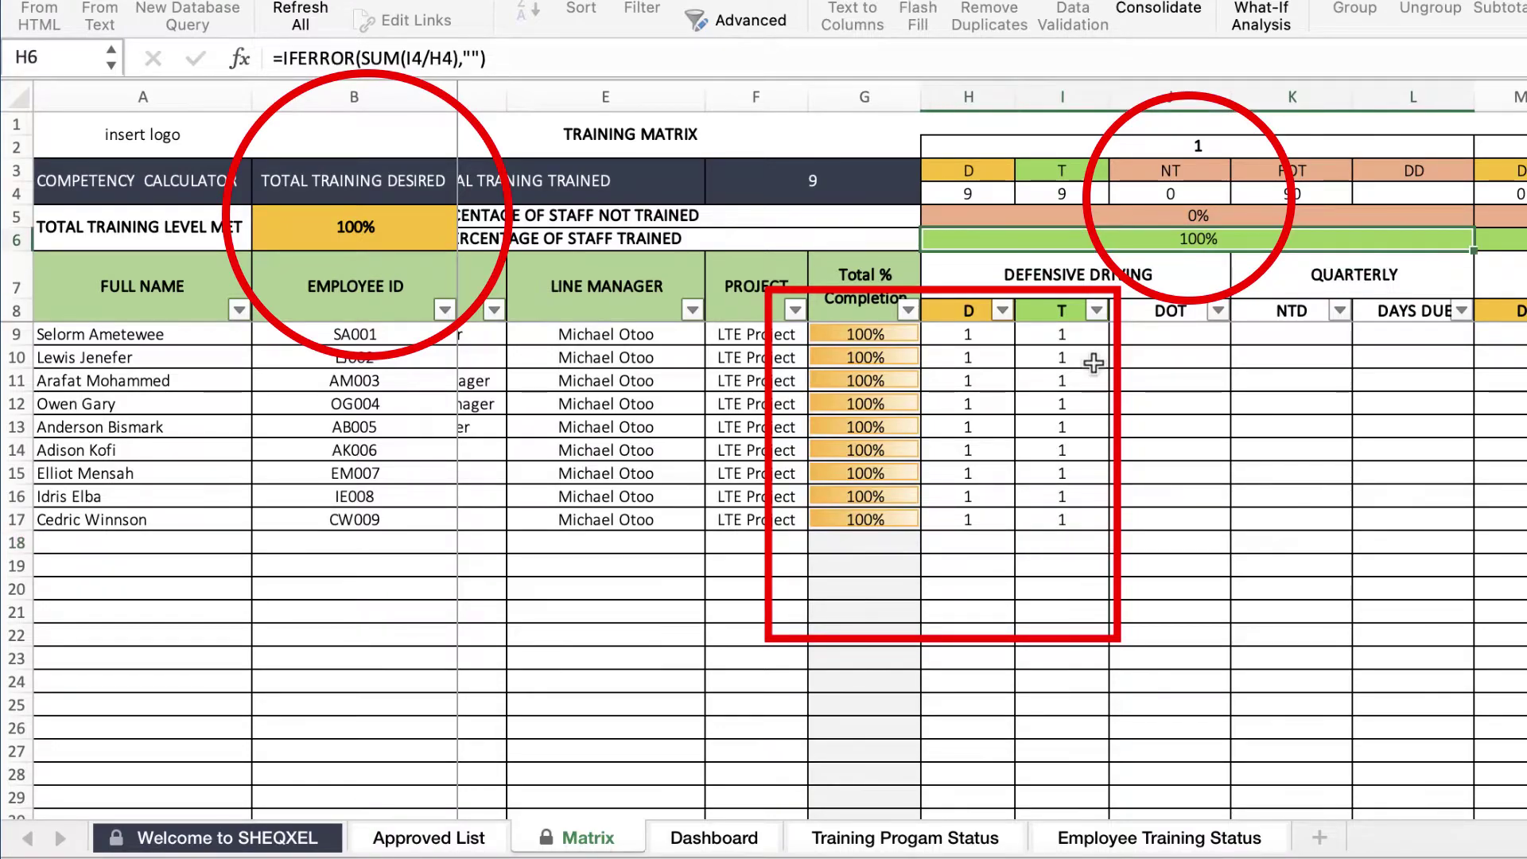
# - Clear the Defensive Driving trained flags in cells I11 and I15
pyautogui.click(1090, 364)
pyautogui.press('Return')
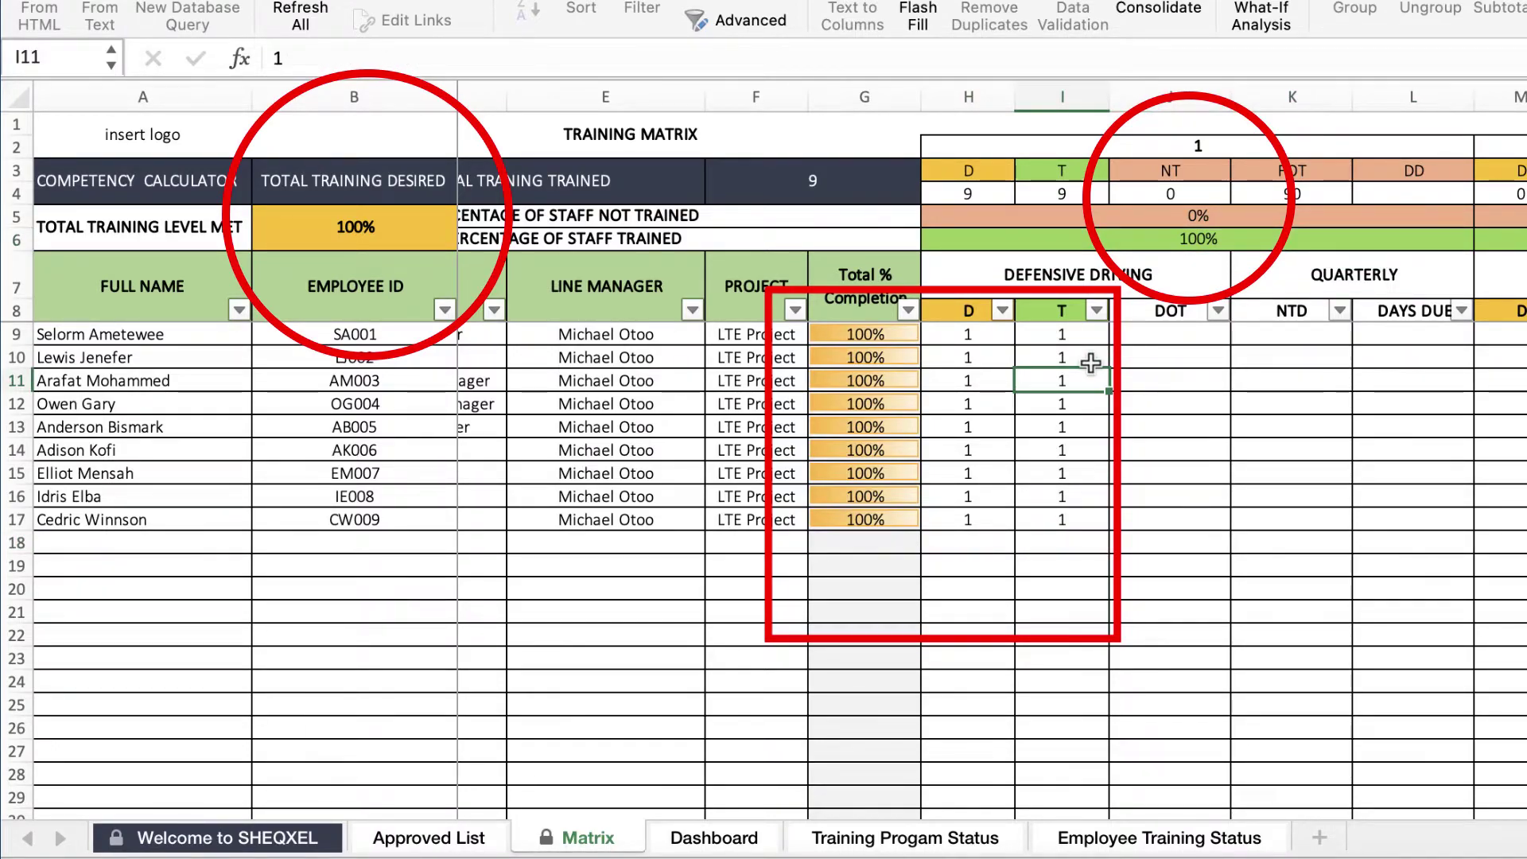
pyautogui.press('Delete')
pyautogui.press('Down')
pyautogui.press('Down')
pyautogui.press('Down')
pyautogui.press('Down')
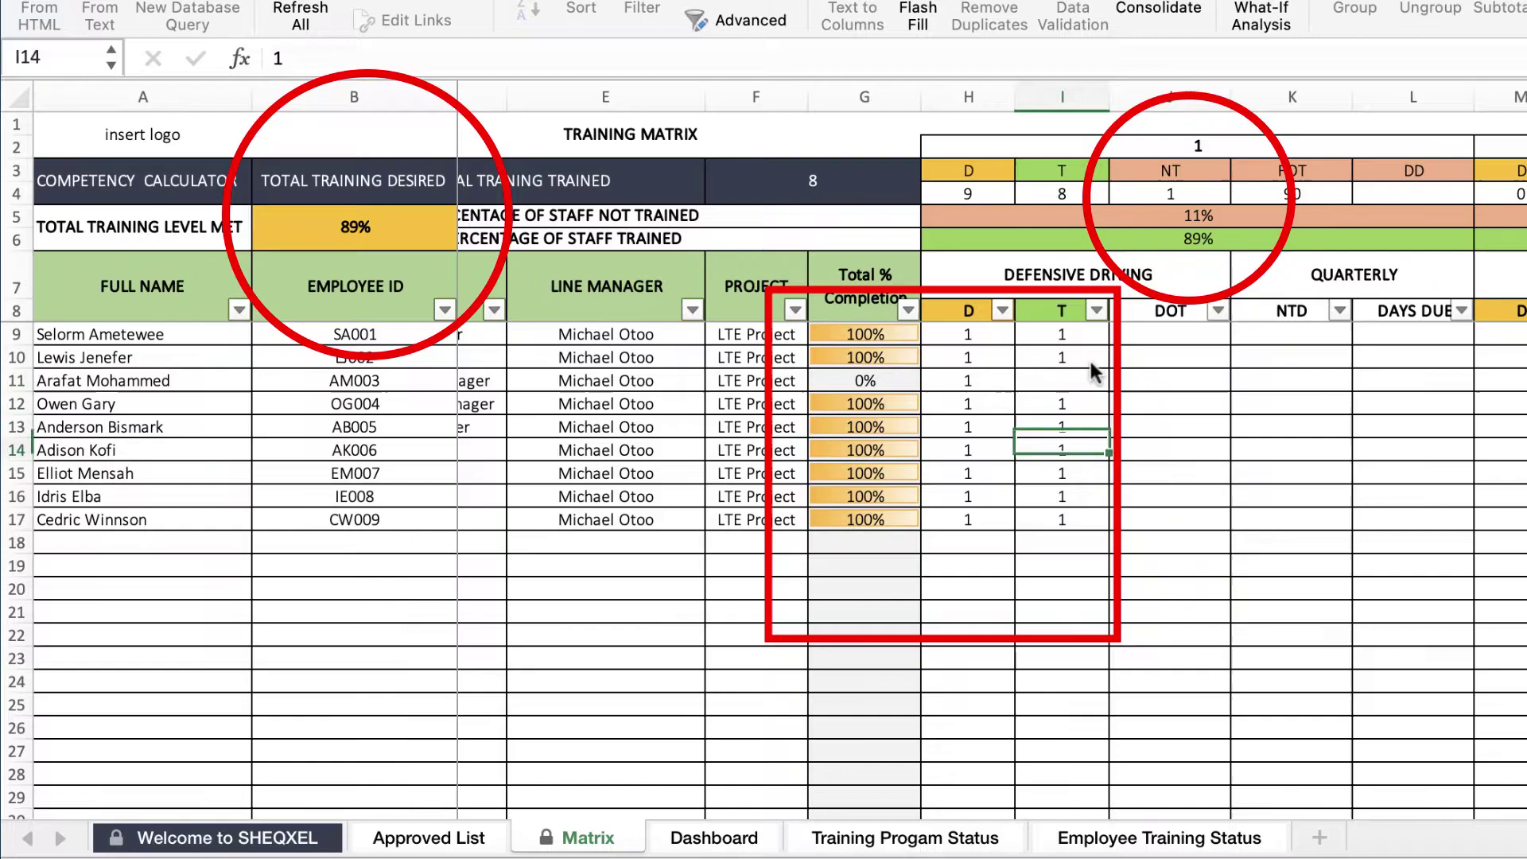
pyautogui.press('Delete')
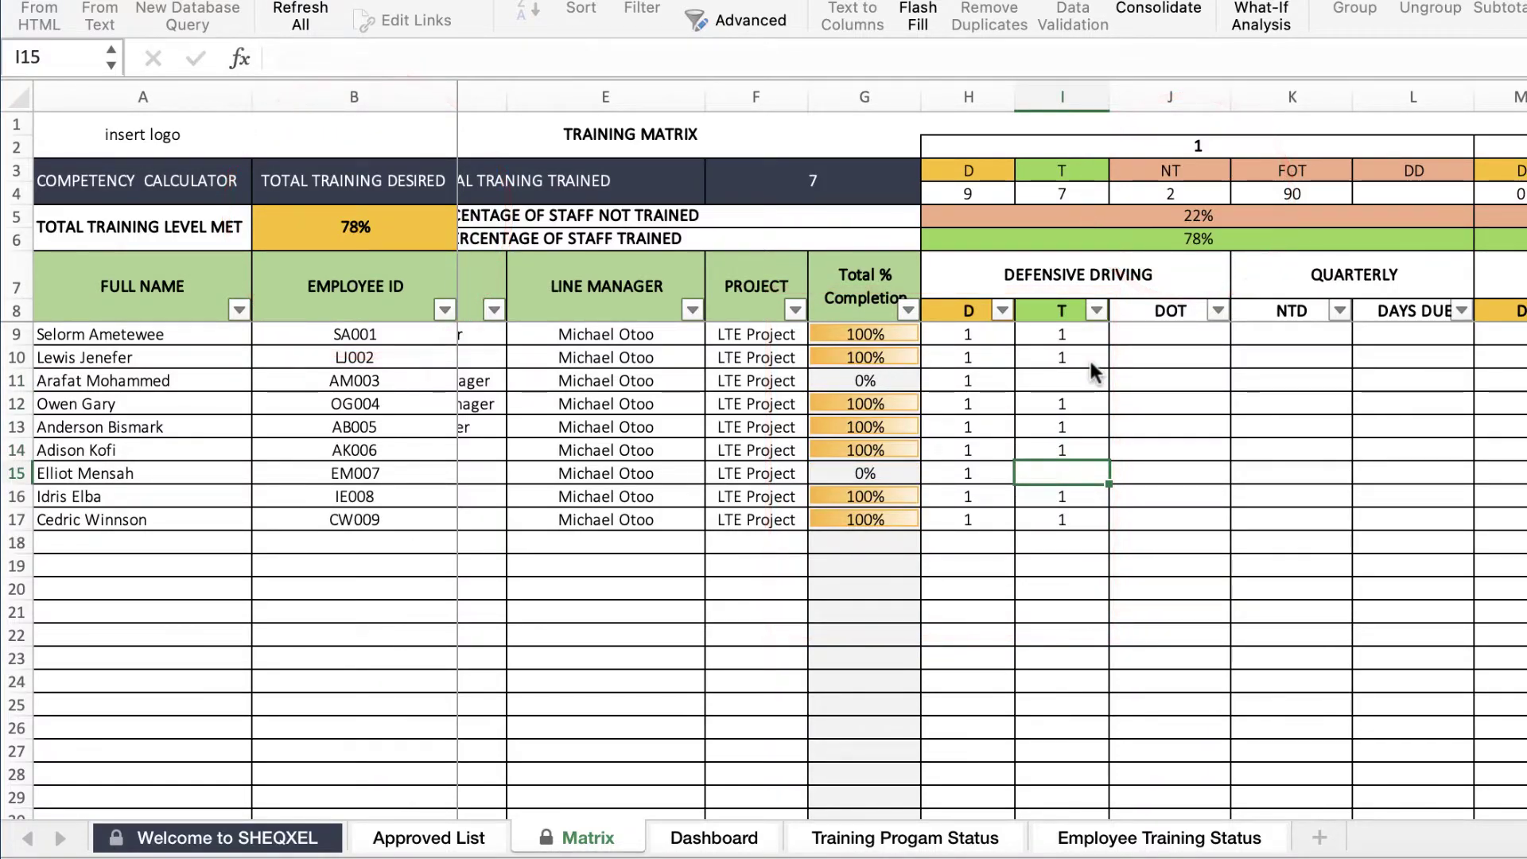
# - Review the percentage-trained formula in H6 and the training-level-met formula in B5
pyautogui.click(1194, 241)
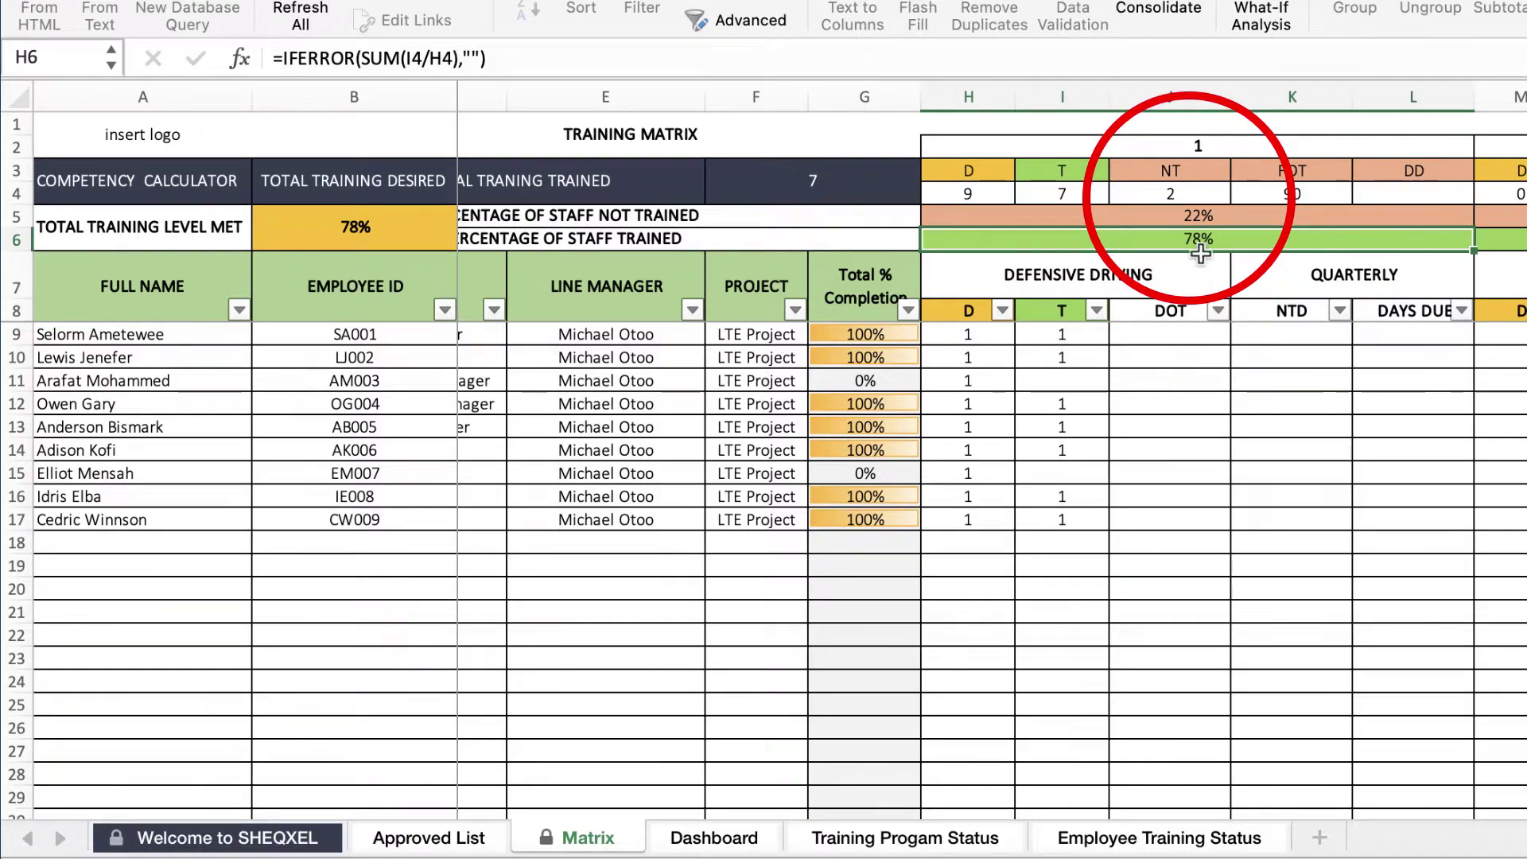
pyautogui.click(1102, 381)
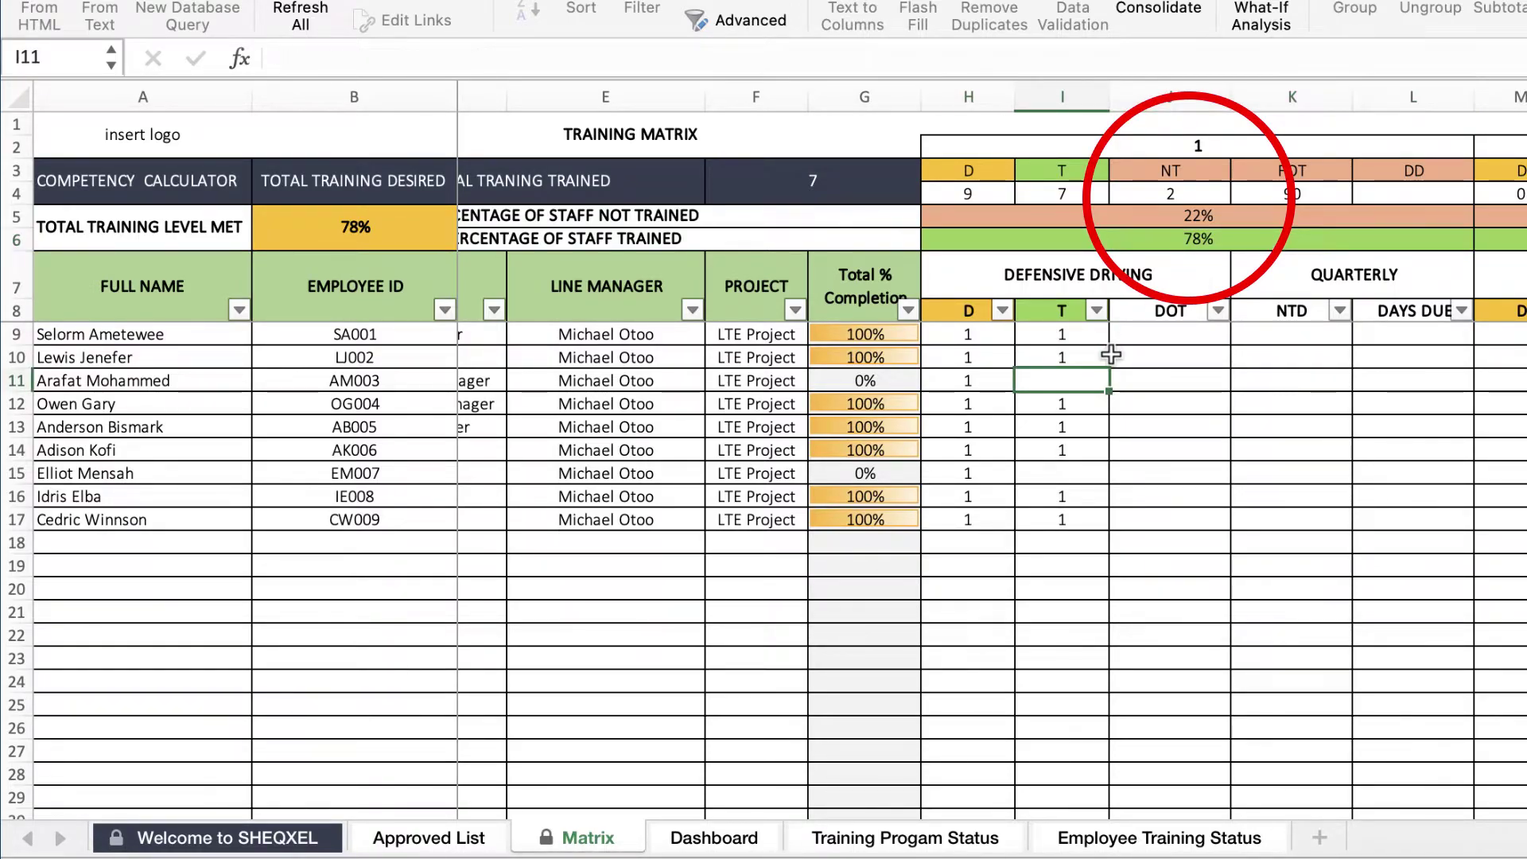
pyautogui.click(363, 247)
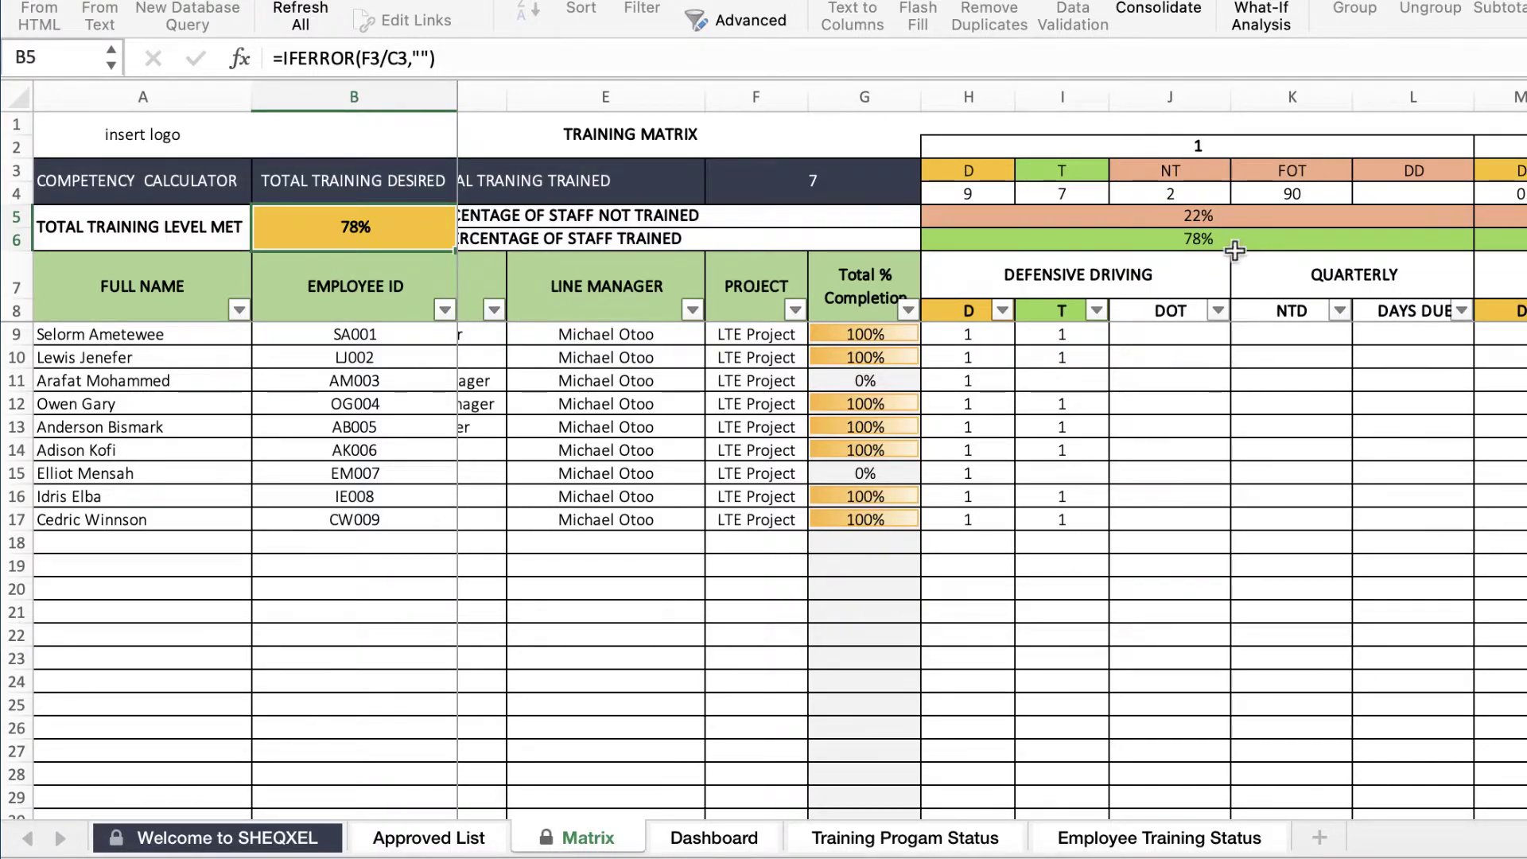
pyautogui.click(1064, 385)
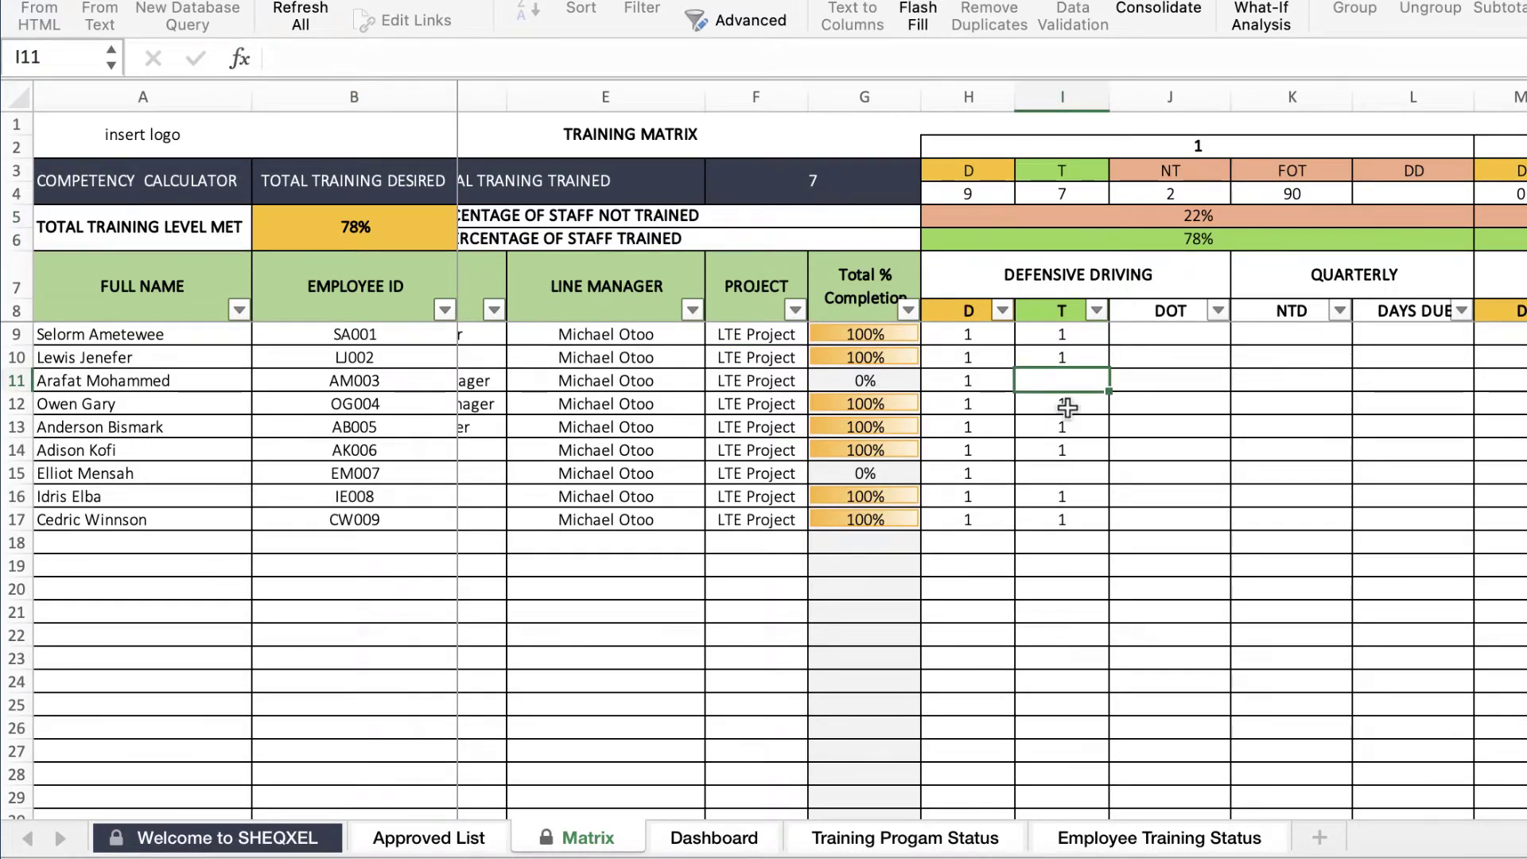
pyautogui.click(1161, 336)
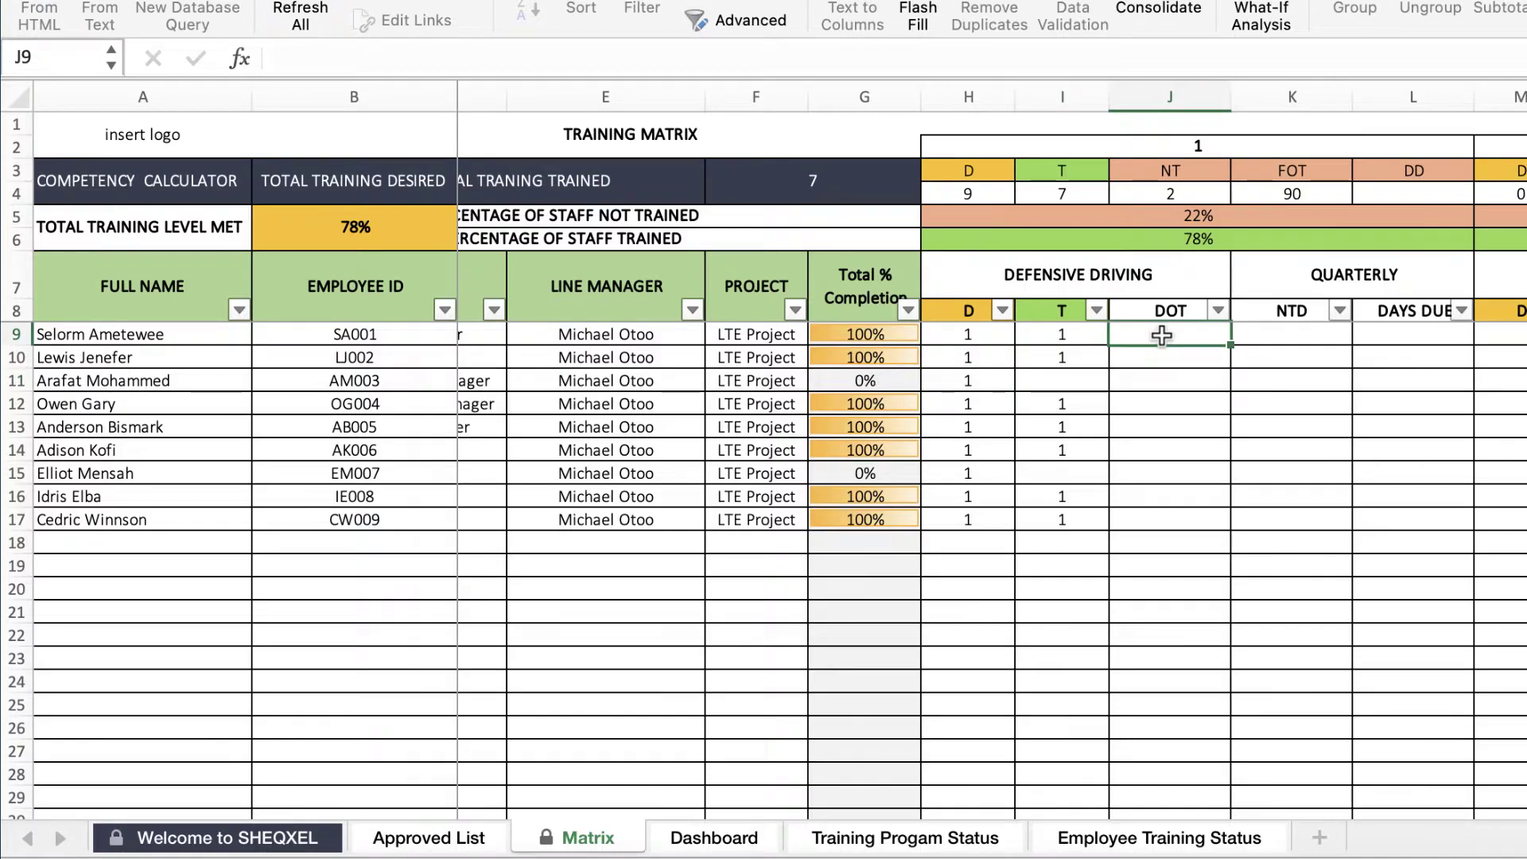
# - Enter the training date 1/1 in J9 and fill it down into J10
pyautogui.write('1/1')
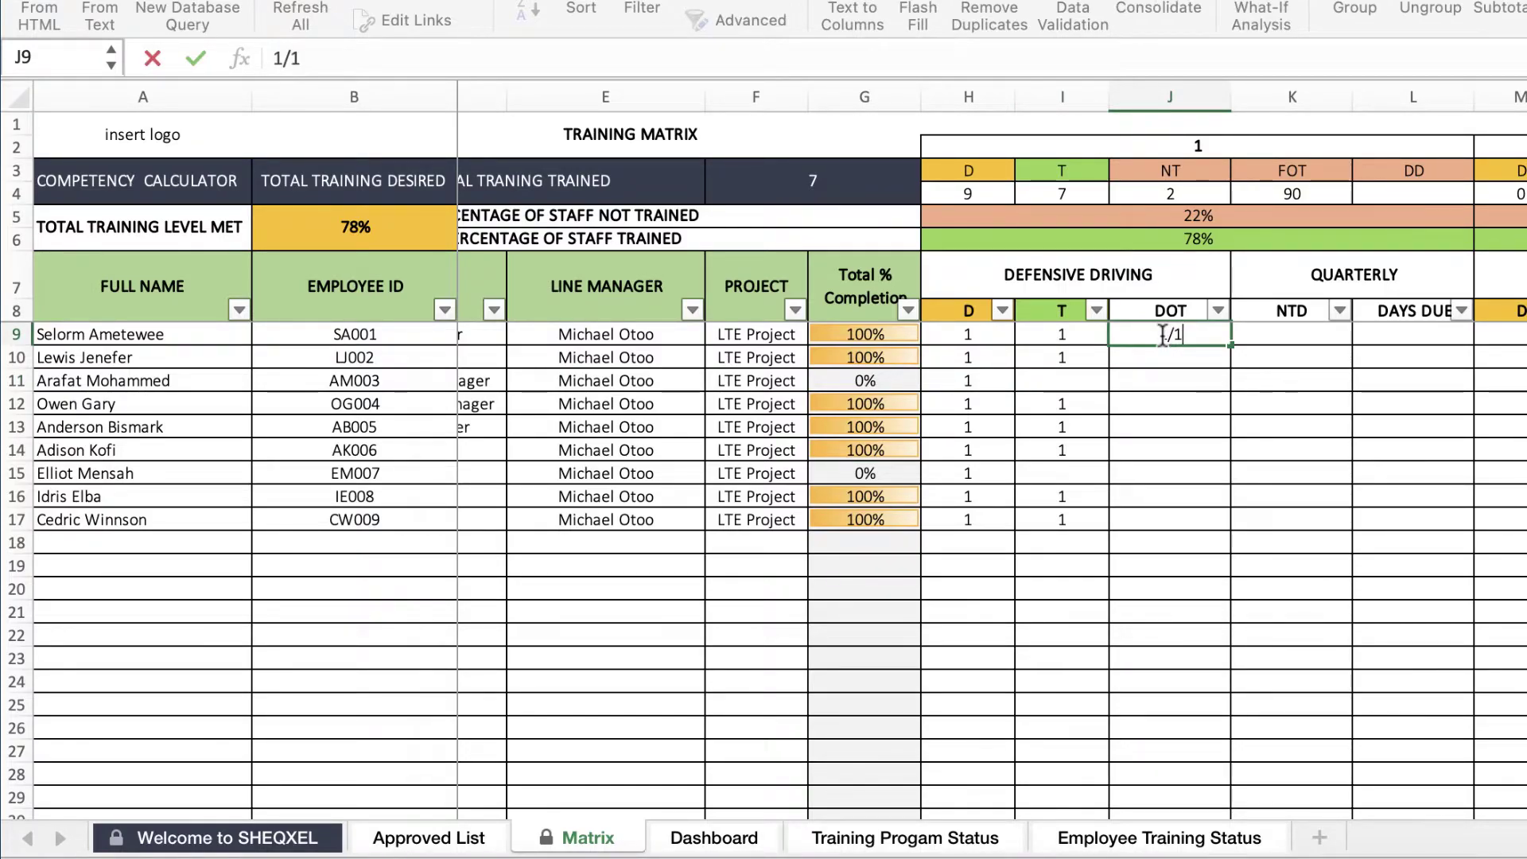
pyautogui.press('Return')
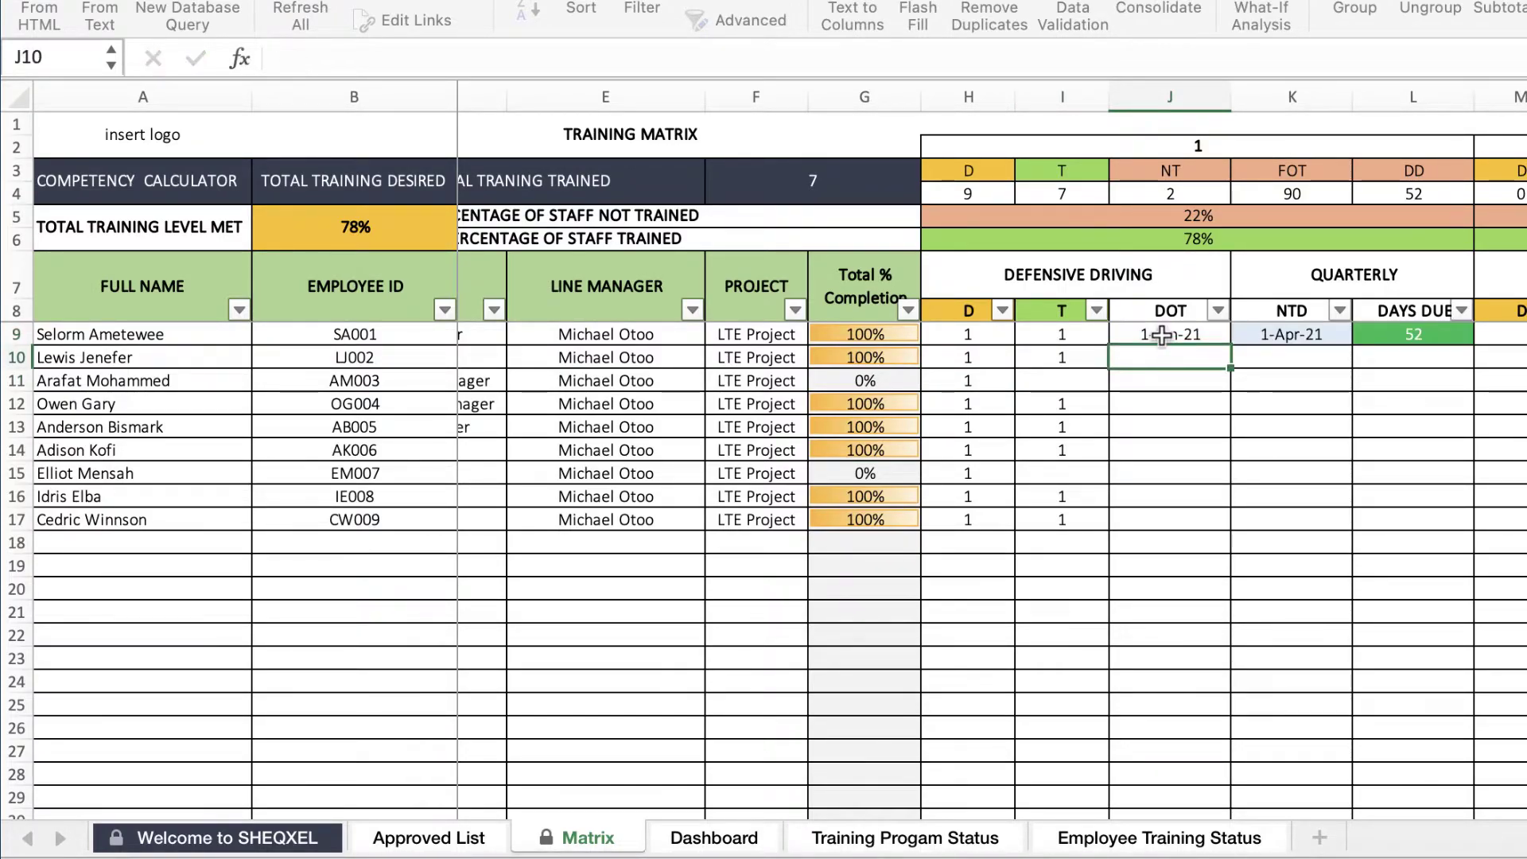
pyautogui.press('Up')
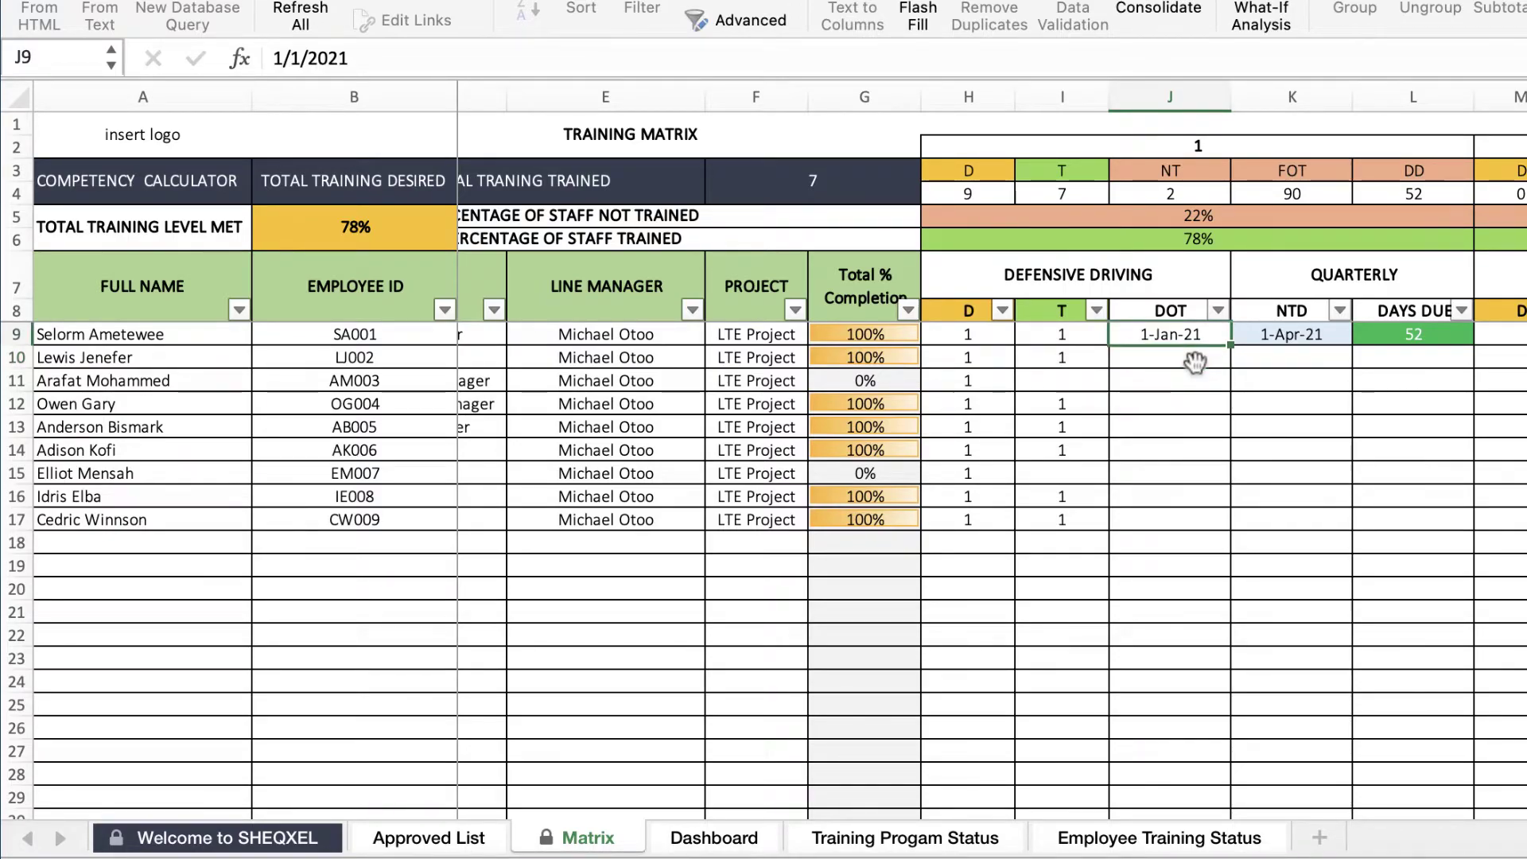
pyautogui.click(1195, 363)
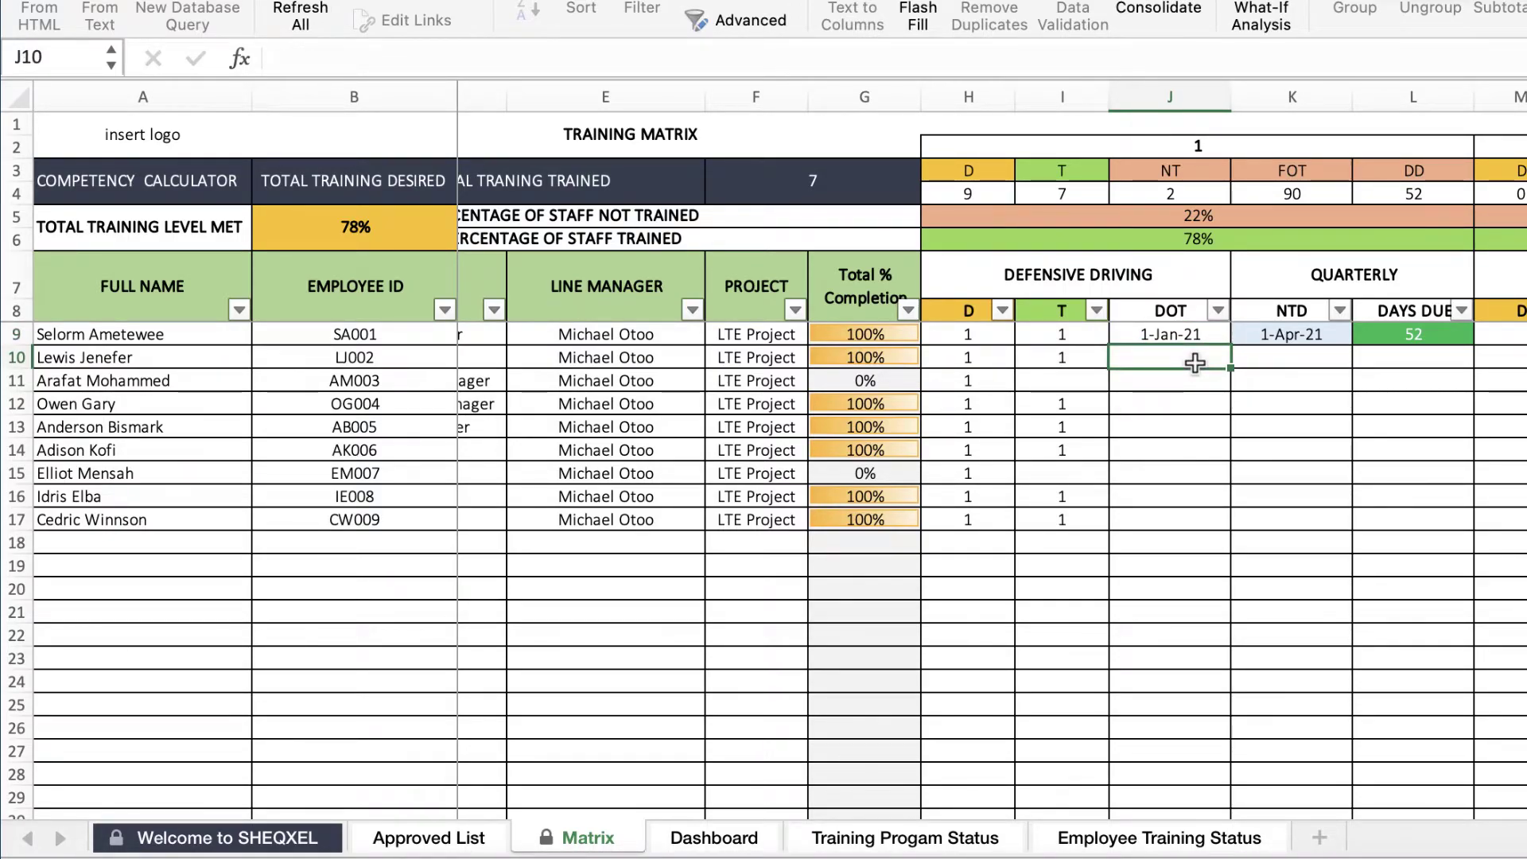
pyautogui.hotkey('ctrl', 'd')
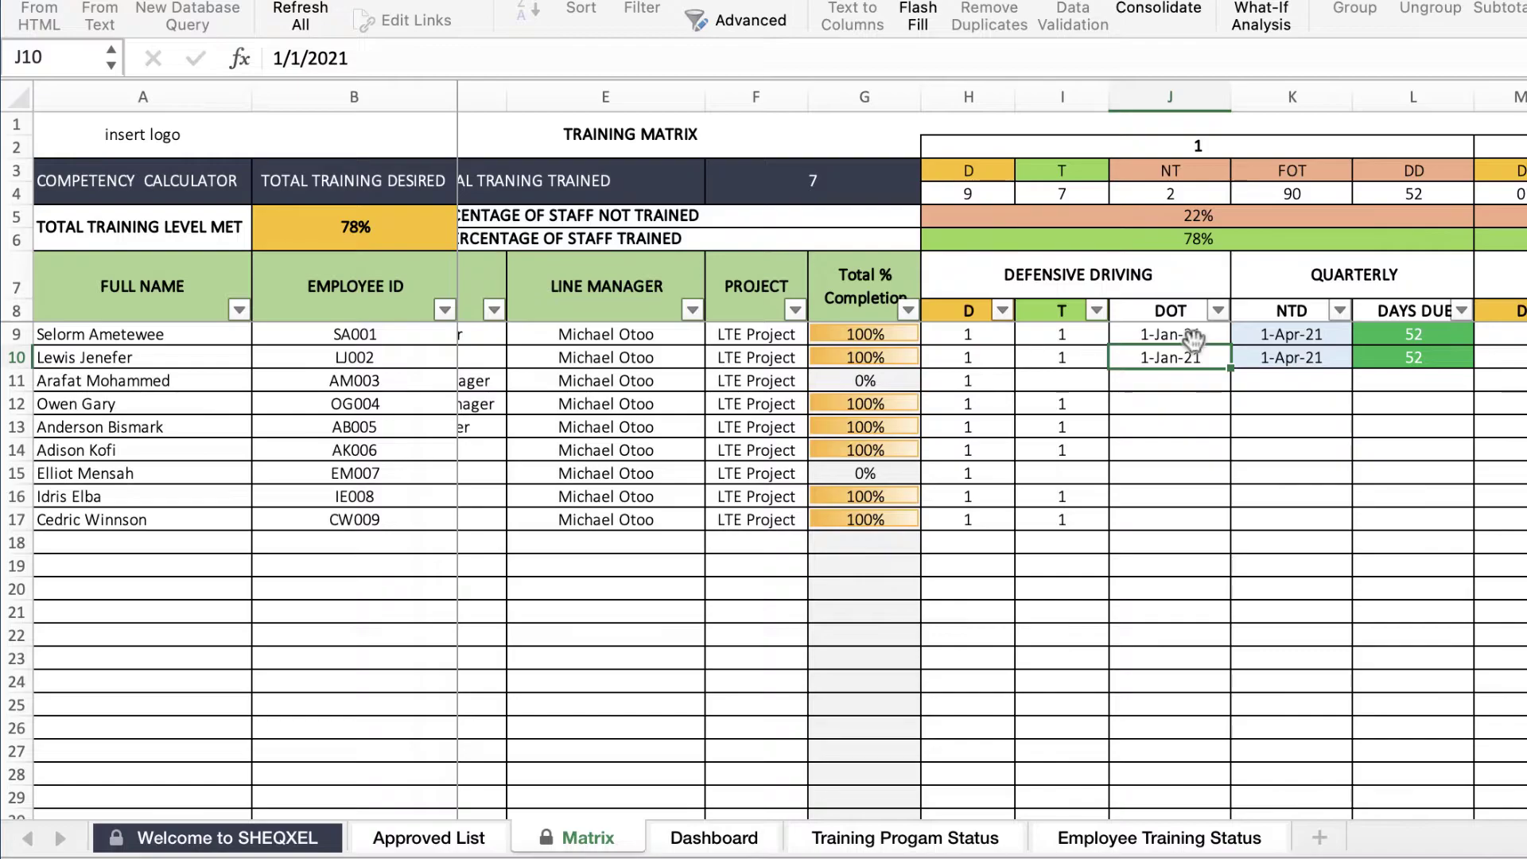
# - Copy the 1-Jan-21 training date into J12, J13, J14, J16 and J17
pyautogui.hotkey('ctrl', 'c')
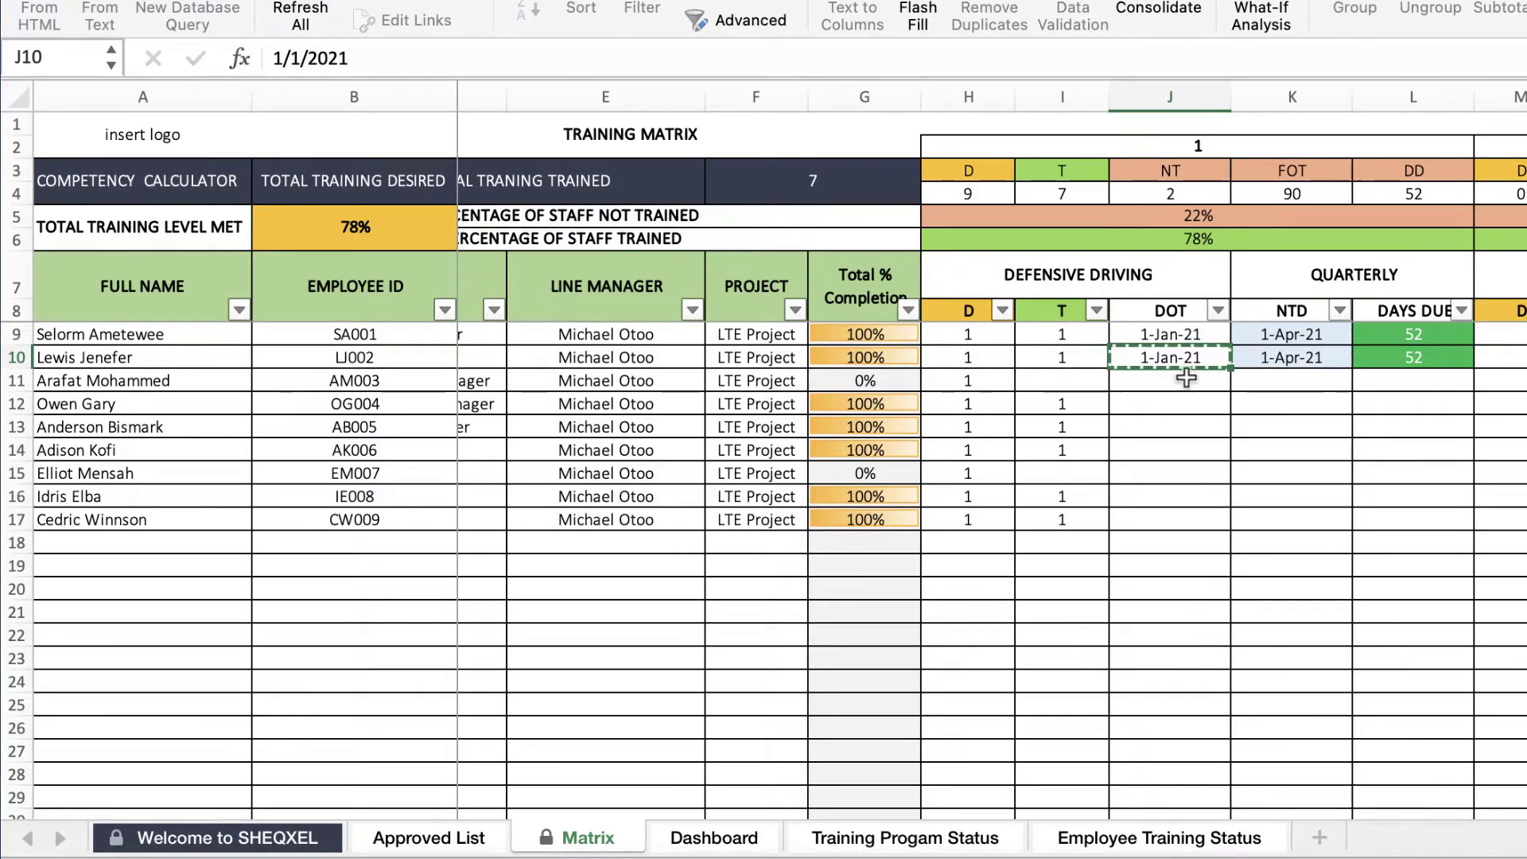
pyautogui.click(1162, 411)
pyautogui.hotkey('ctrl', 'v')
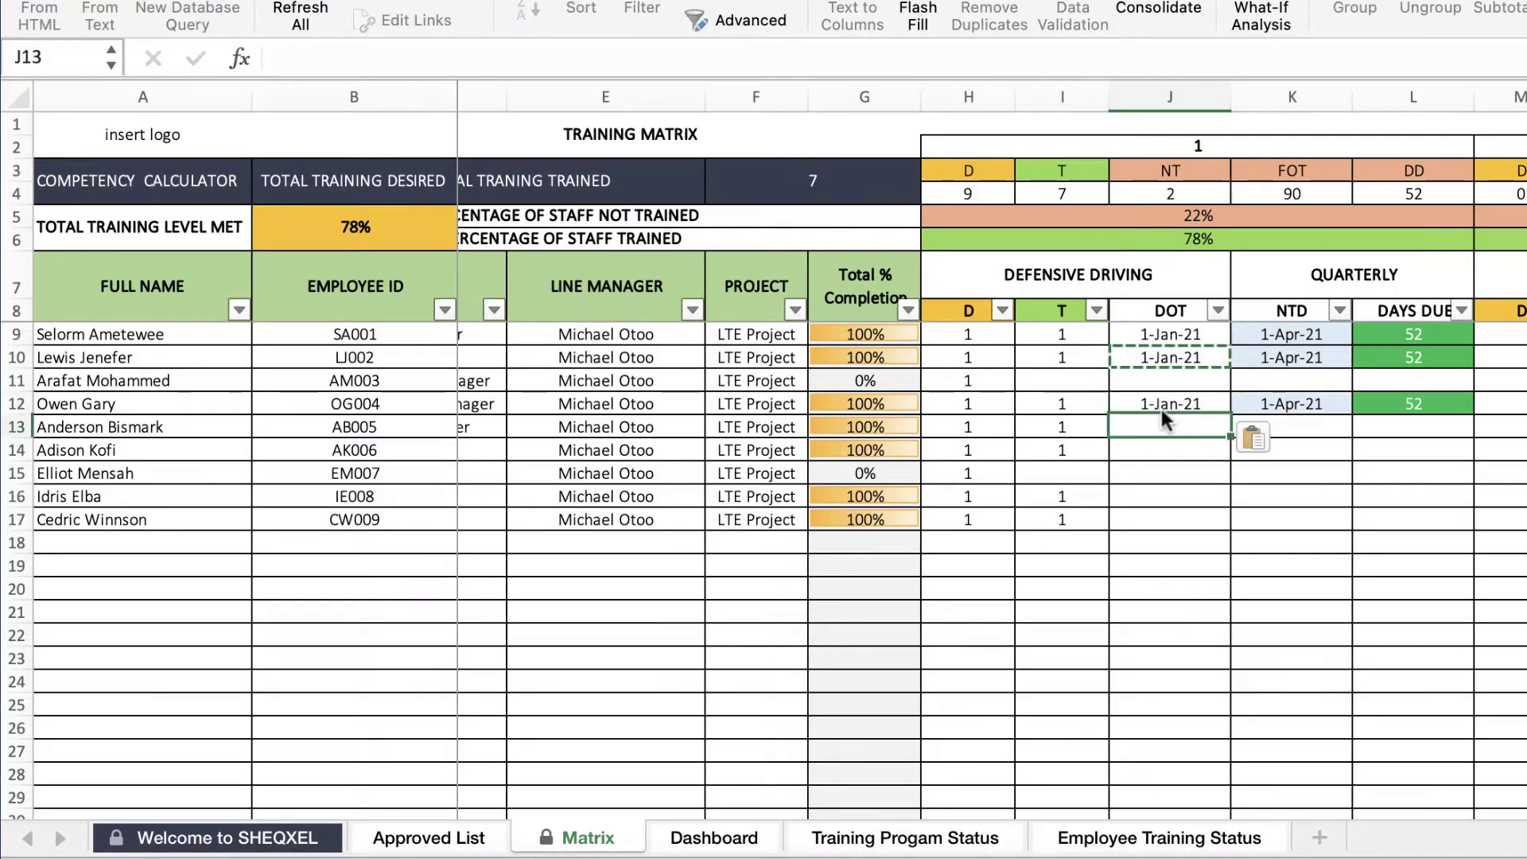
pyautogui.press('Down')
pyautogui.hotkey('ctrl', 'v')
pyautogui.press('Down')
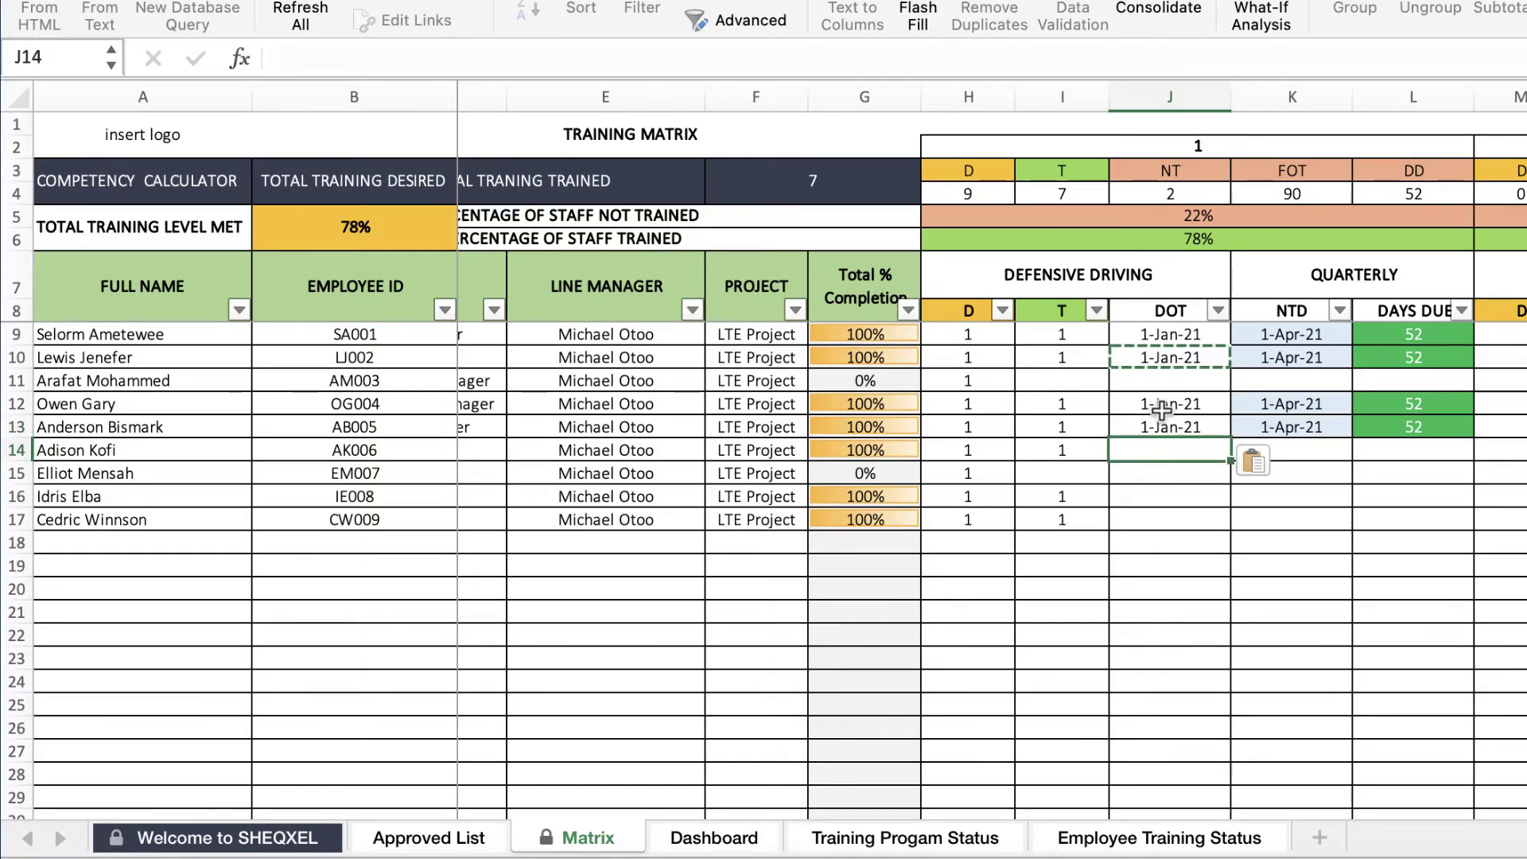
pyautogui.hotkey('ctrl', 'v')
pyautogui.press('Down')
pyautogui.press('Down')
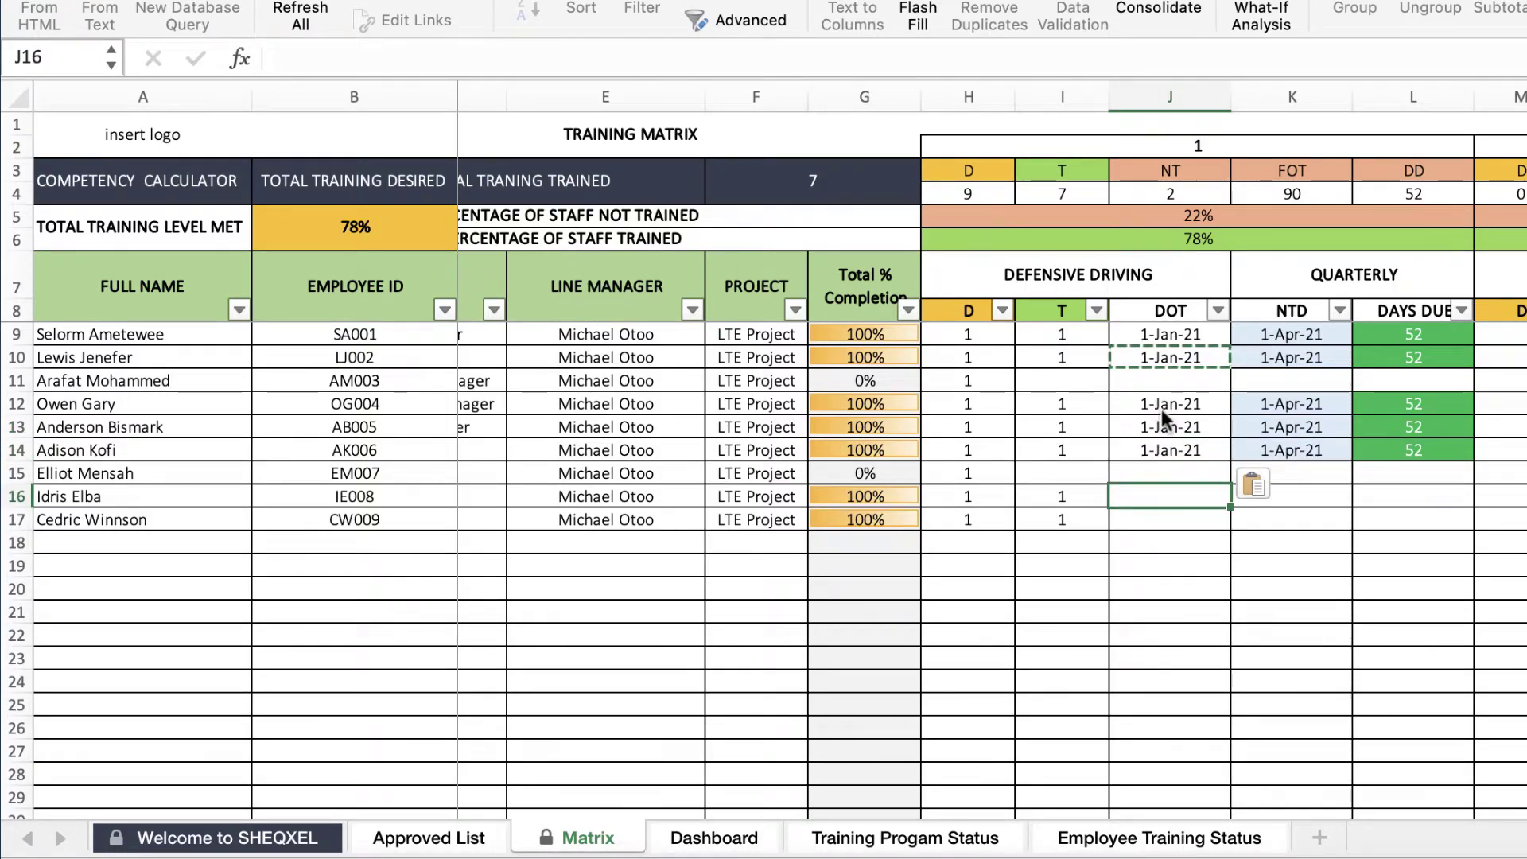
pyautogui.hotkey('ctrl', 'v')
pyautogui.press('Down')
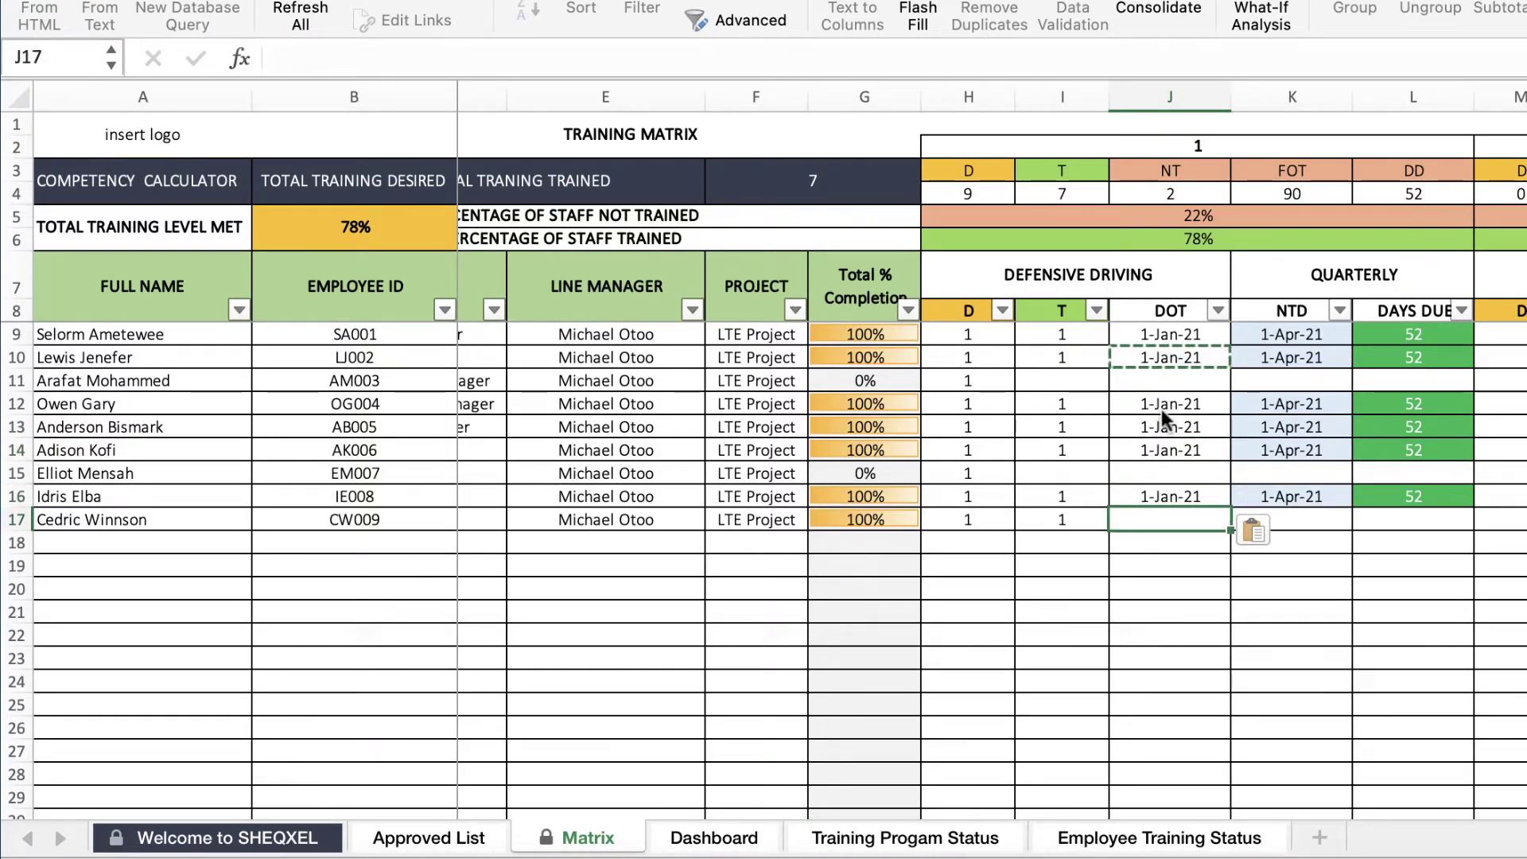
pyautogui.hotkey('ctrl', 'v')
pyautogui.click(1180, 620)
pyautogui.press('Escape')
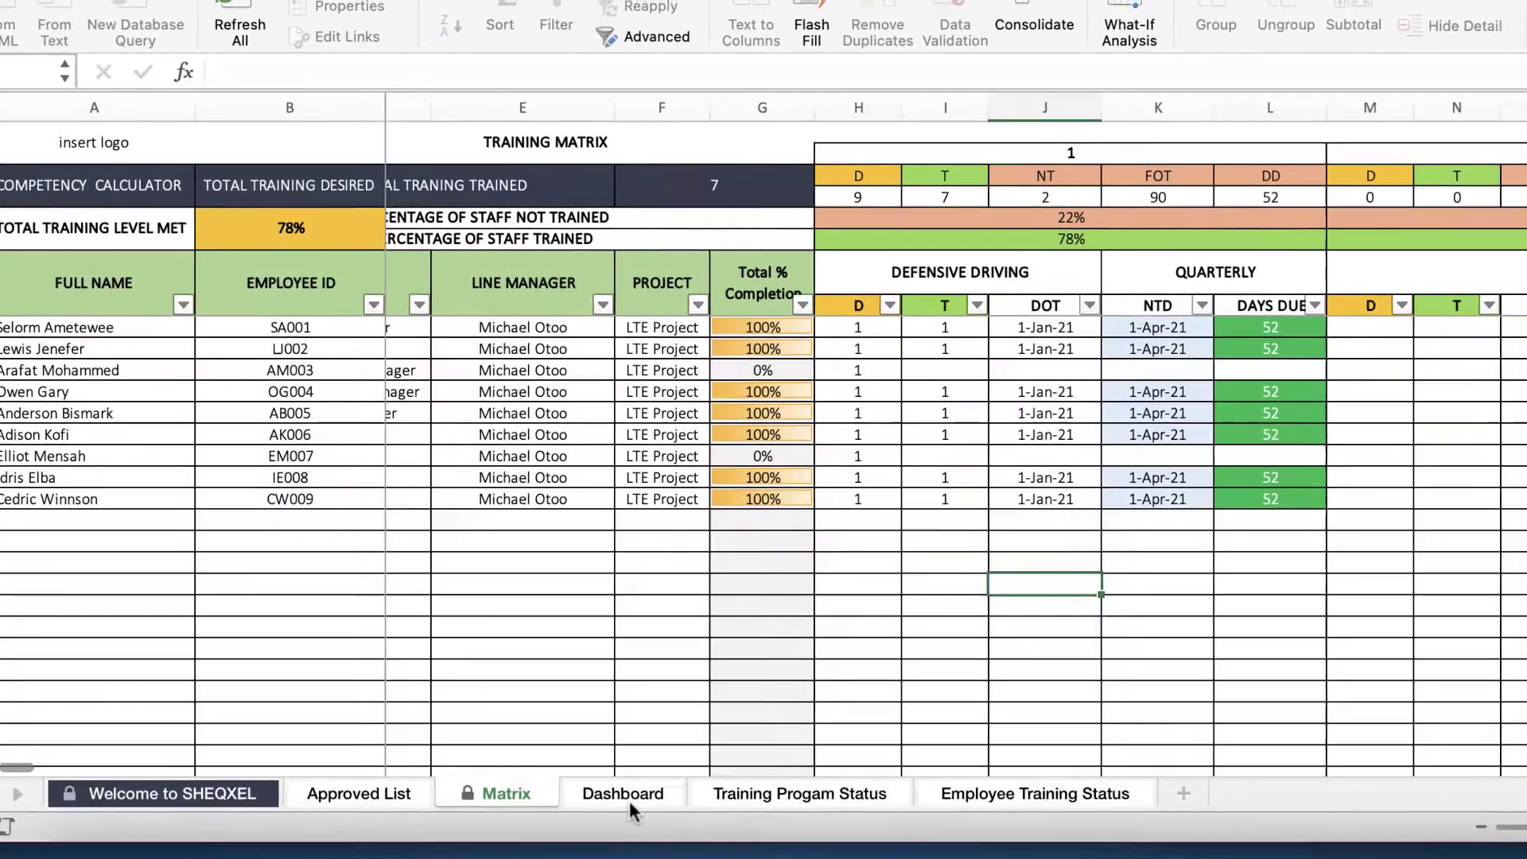
pyautogui.click(746, 843)
# - Refresh All so the Dashboard shows 9 employees, 7 completed trainings and 78% met
pyautogui.hscroll(-15, 603, 183)
pyautogui.scroll(10, 603, 183)
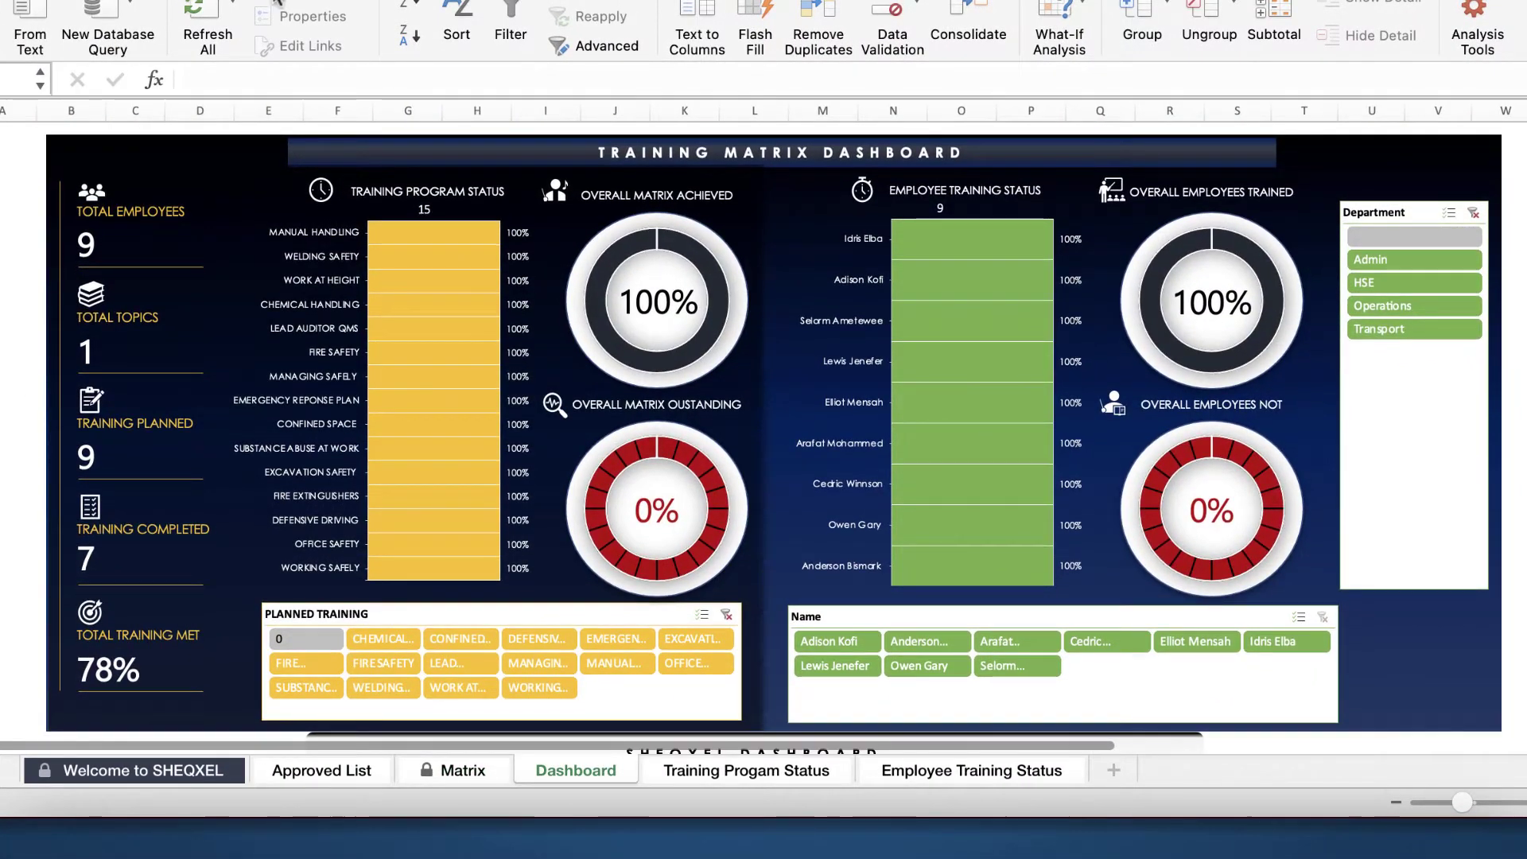
pyautogui.click(203, 8)
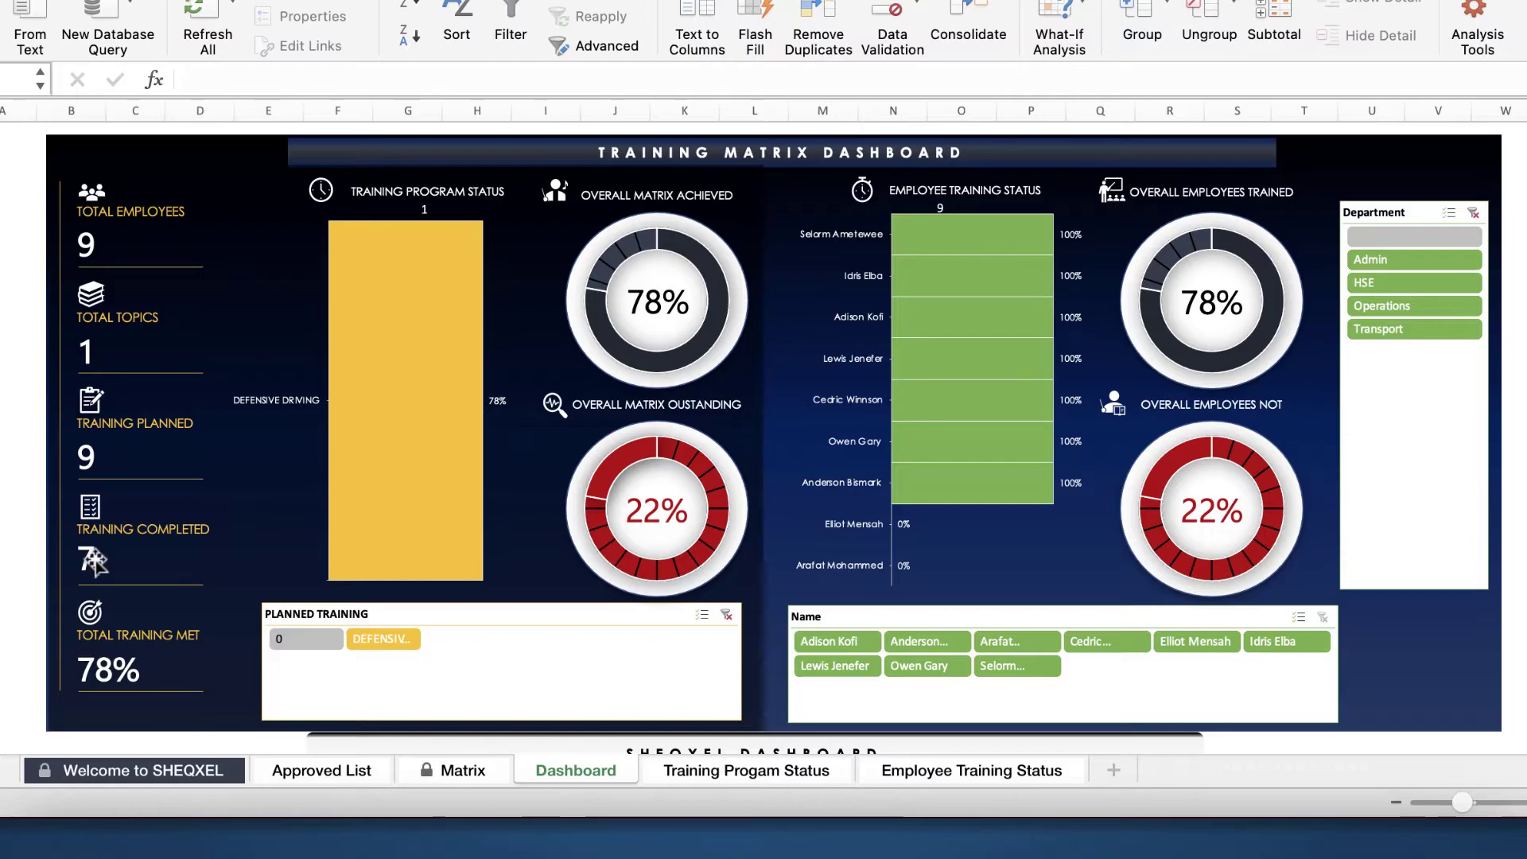
pyautogui.scroll(-3, 93, 561)
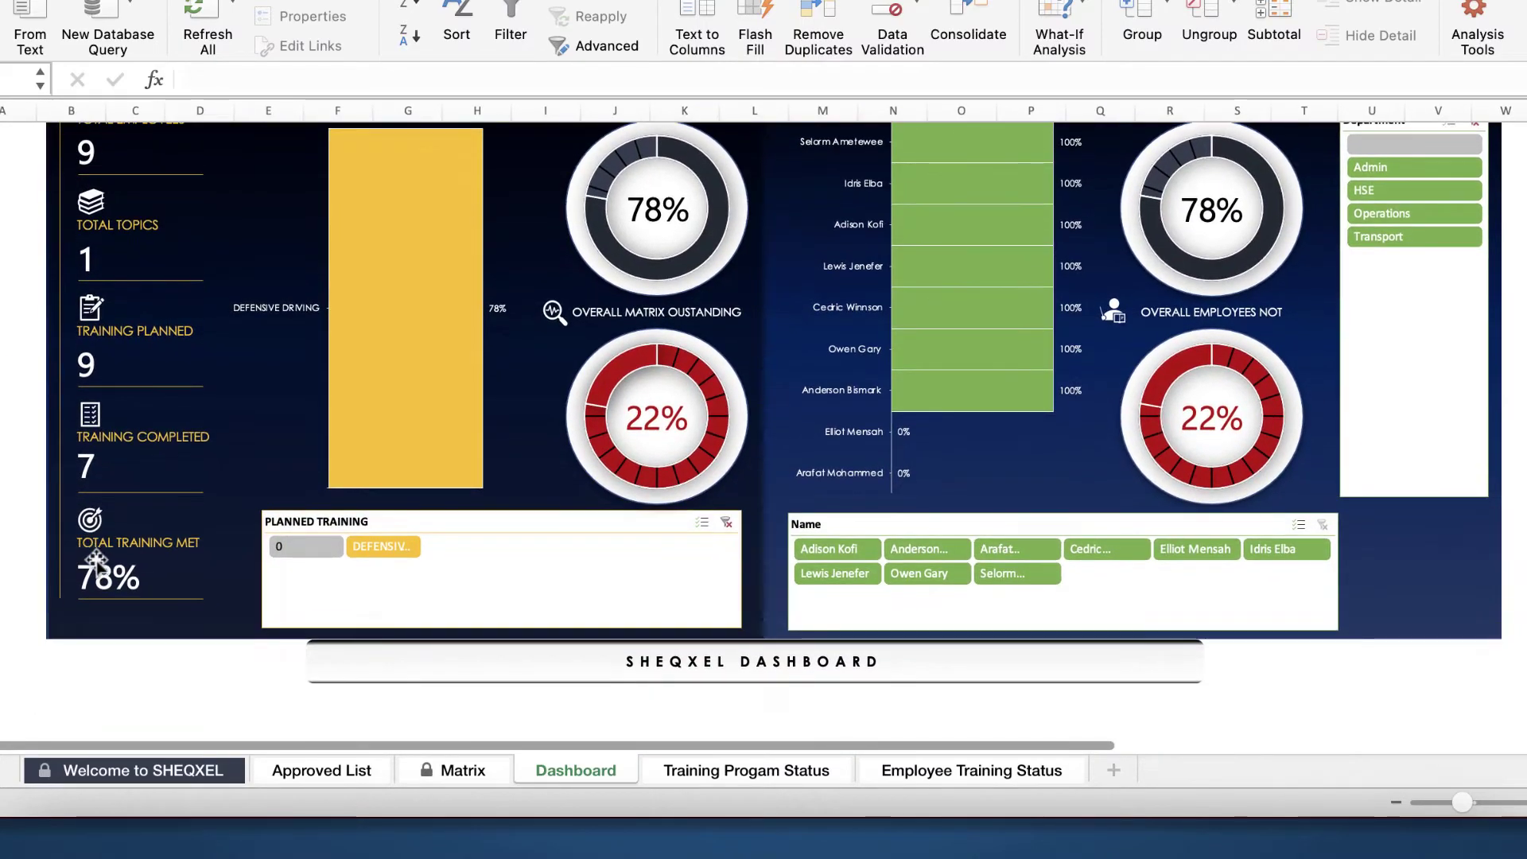
pyautogui.scroll(1, 198, 600)
pyautogui.scroll(1, 198, 600)
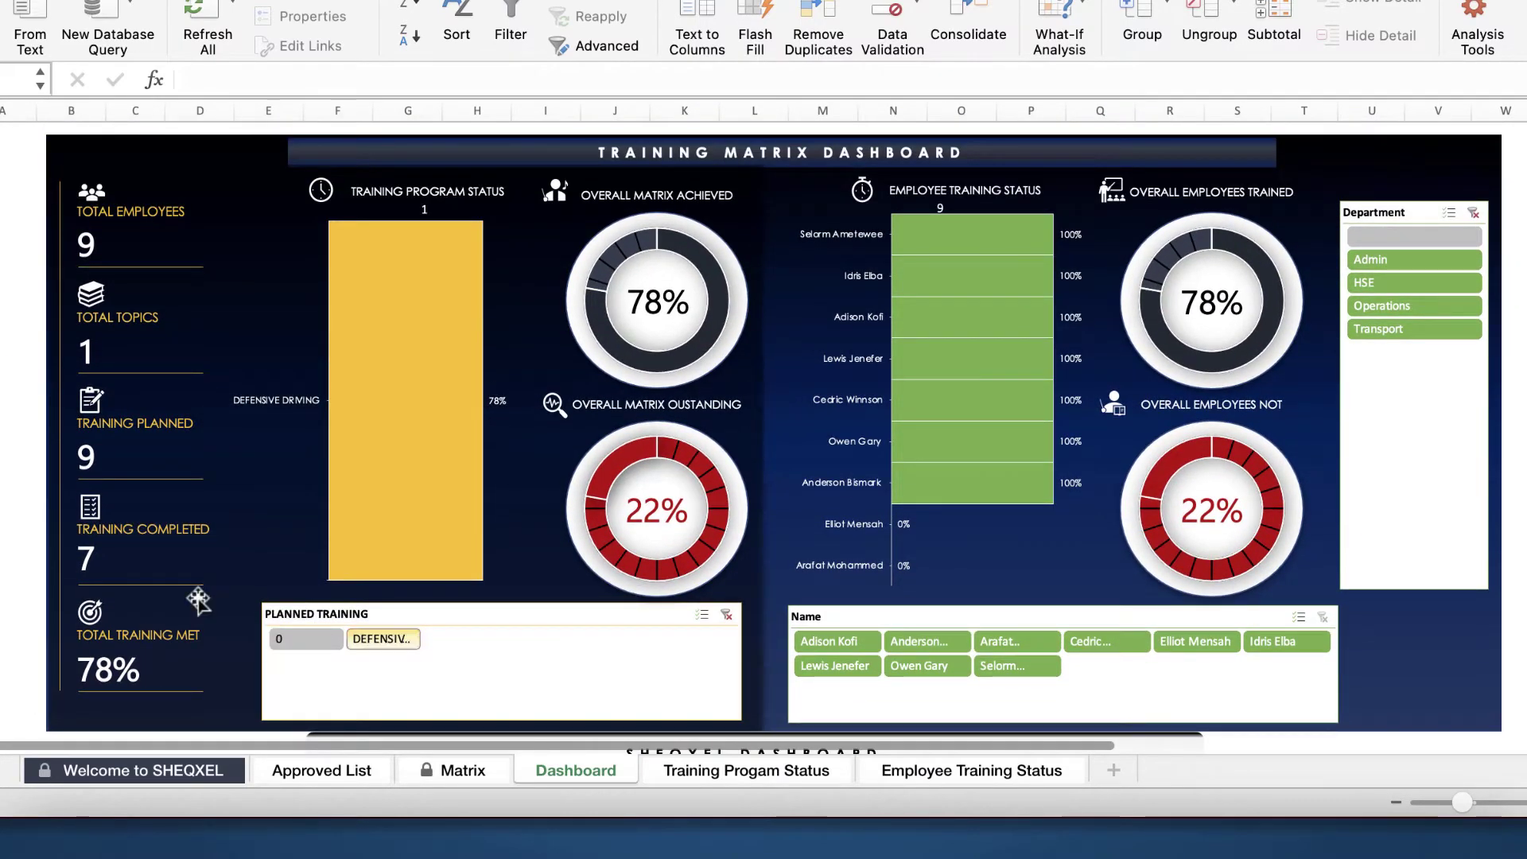